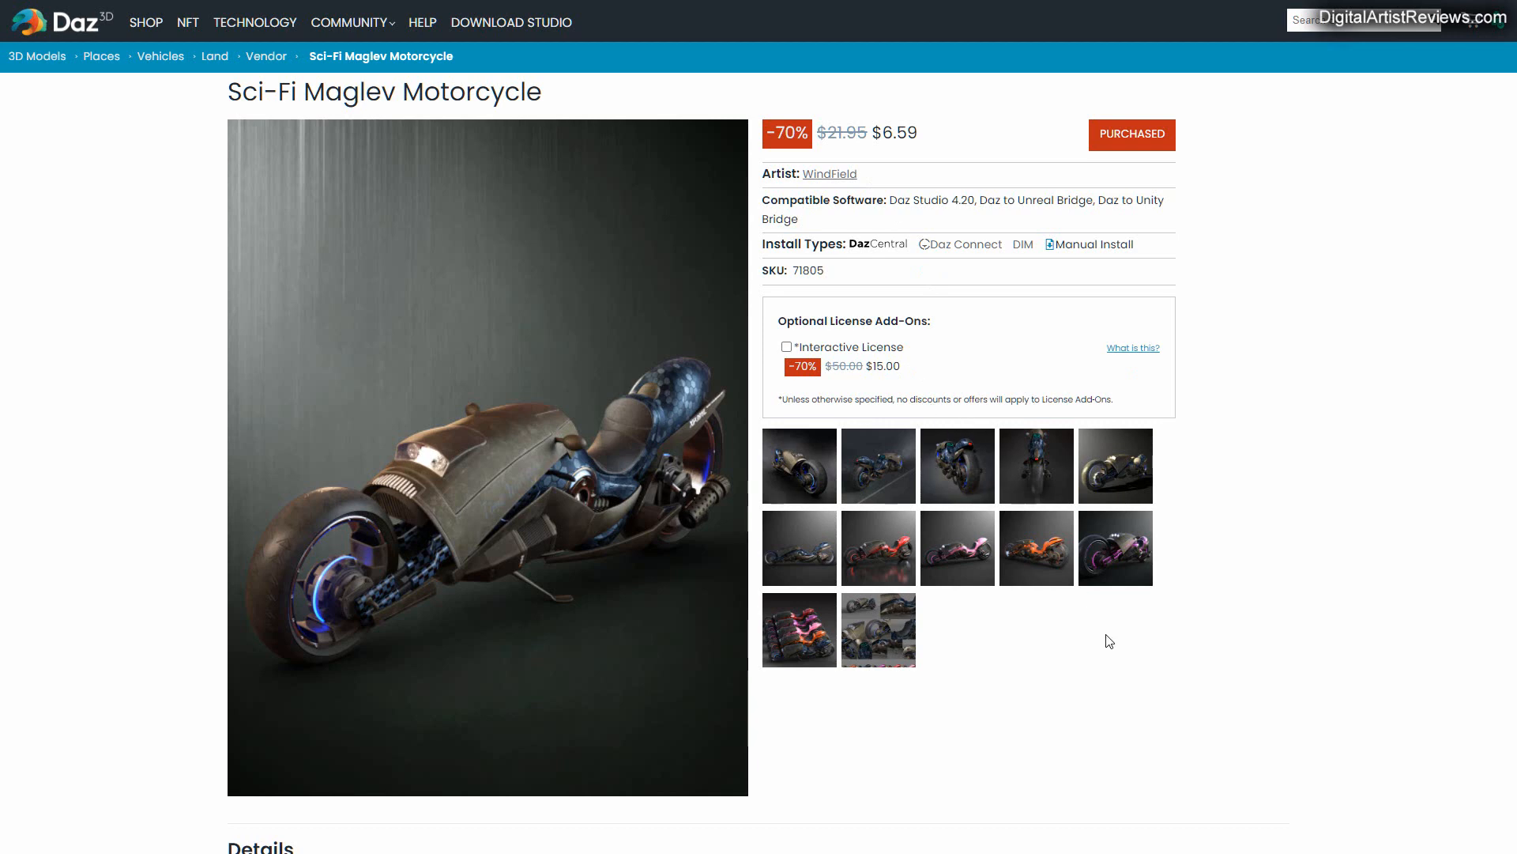
# Review the Sci-Fi Maglev Motorcycle product page, including its preview images, details and included features.
pyautogui.scroll(-6, 1086, 649)
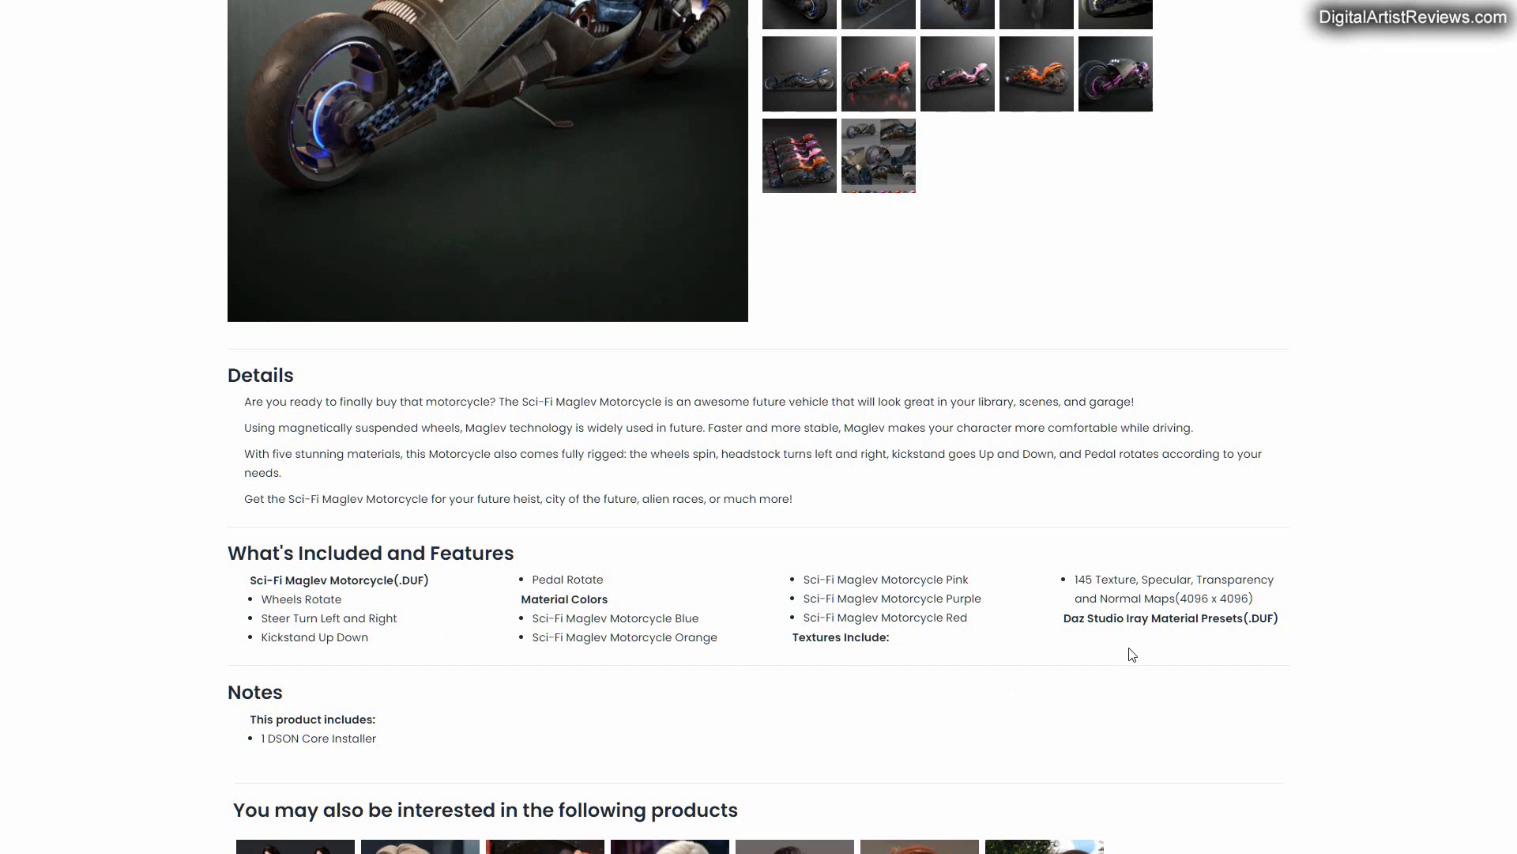
pyautogui.scroll(4, 1017, 604)
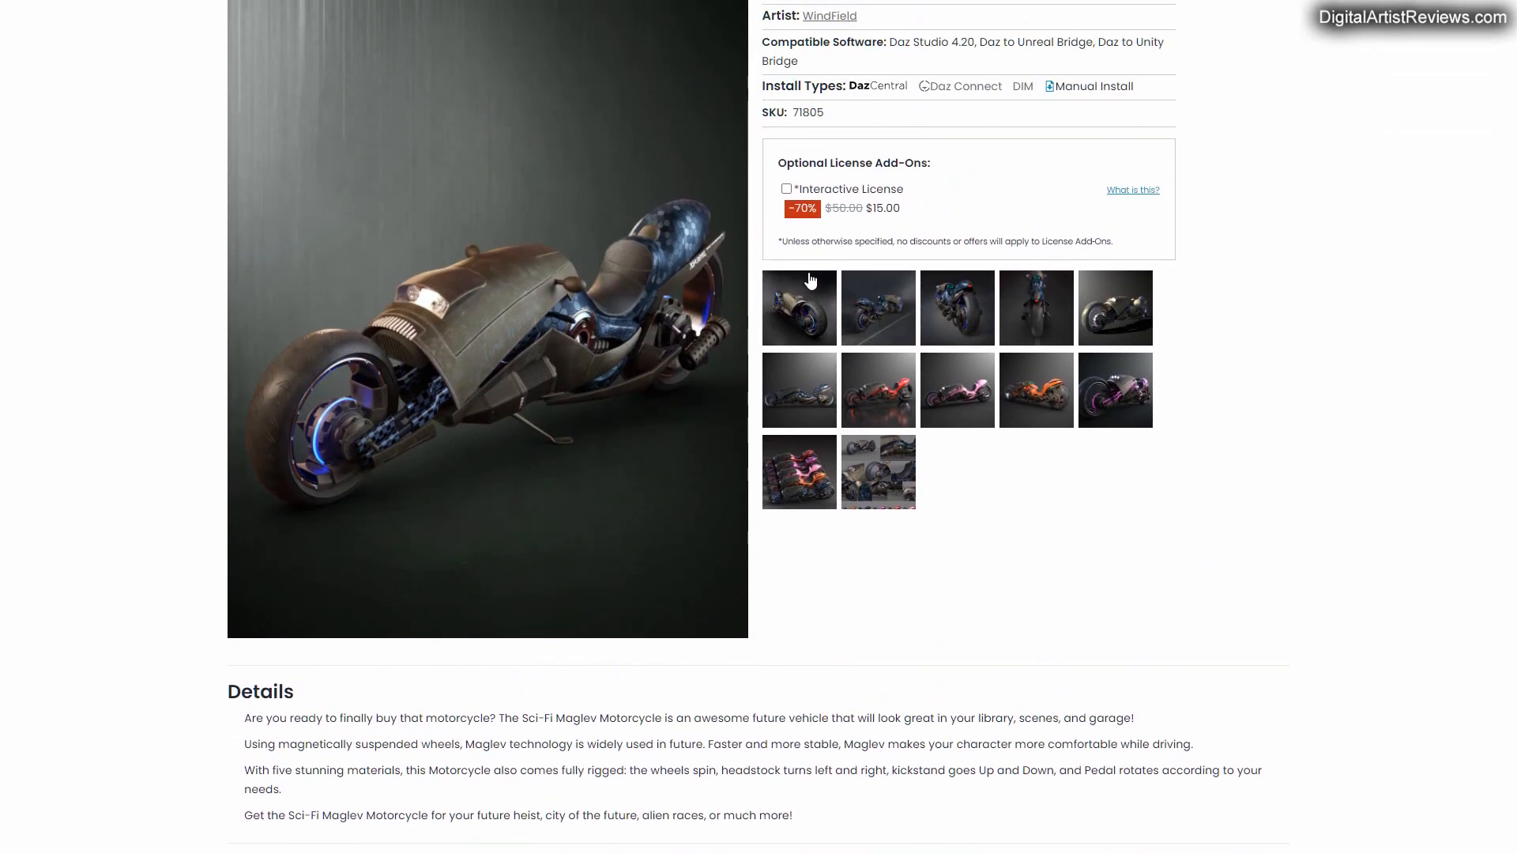
pyautogui.scroll(-2, 1009, 618)
pyautogui.scroll(-2, 1008, 618)
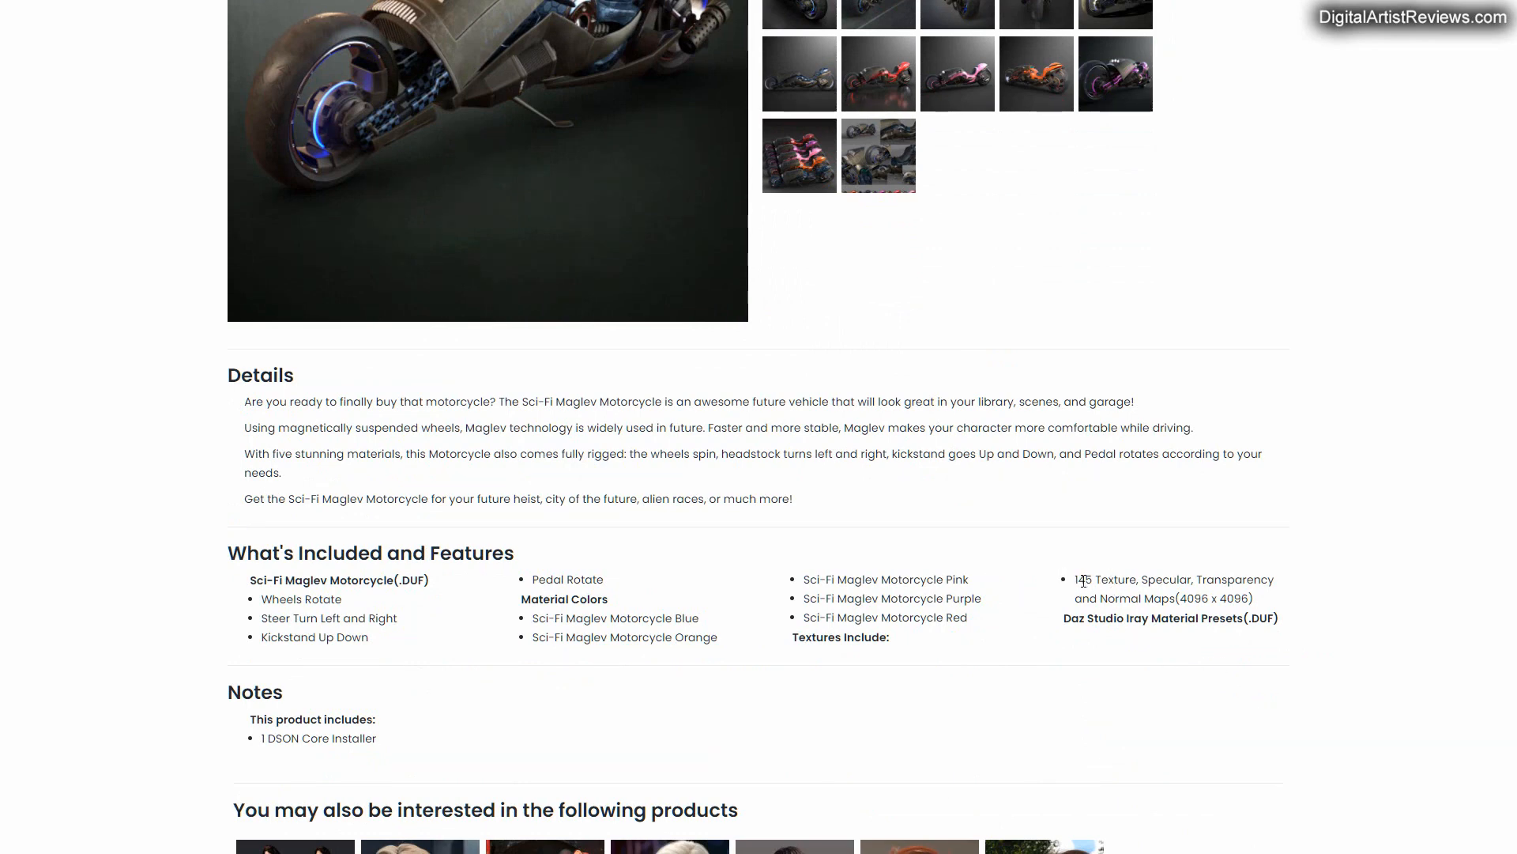
pyautogui.scroll(5, 993, 565)
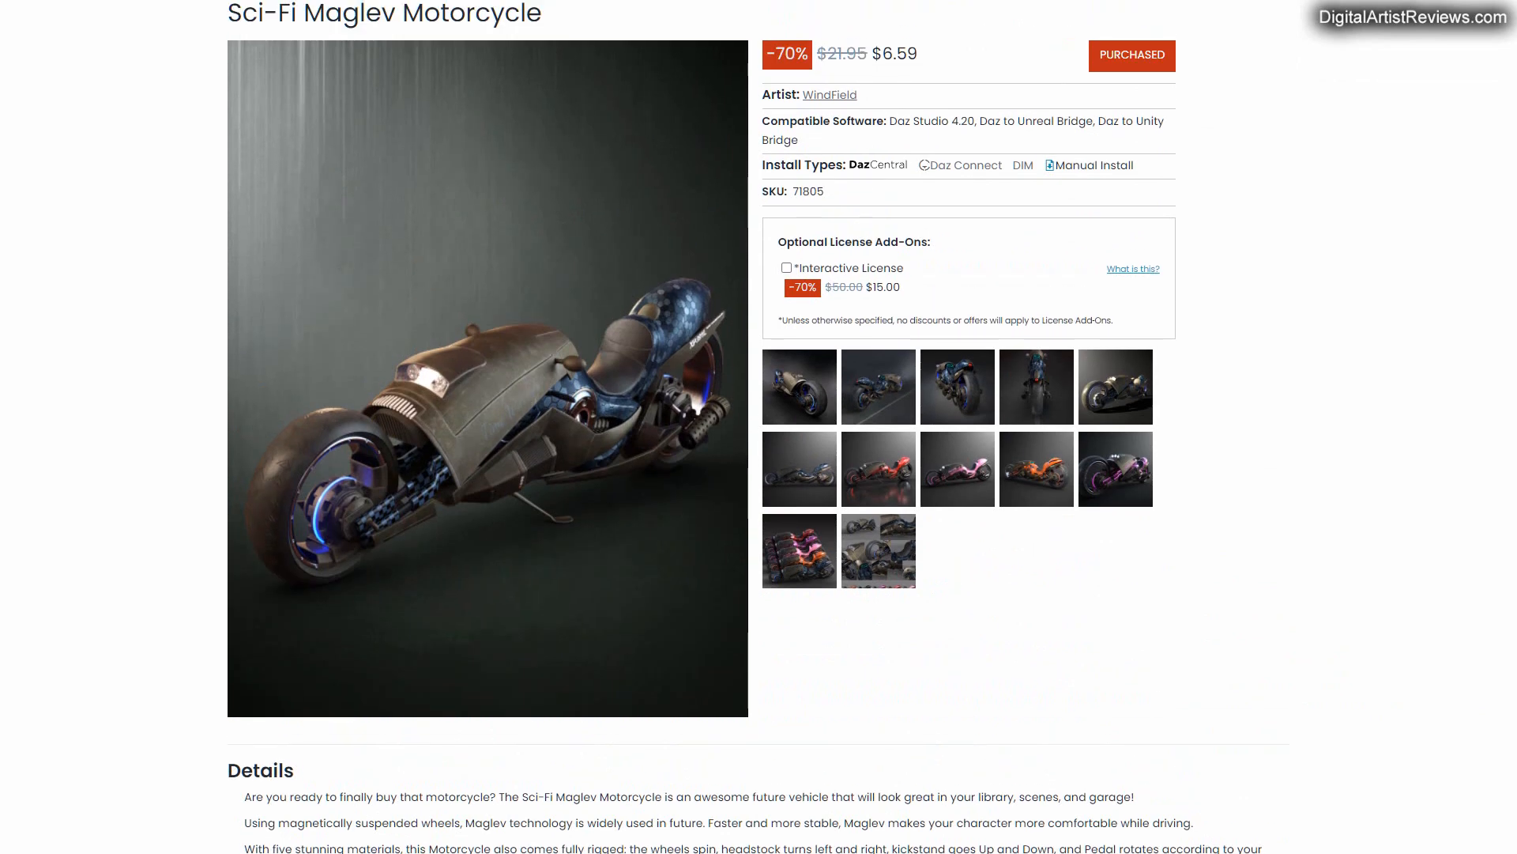
# Switch to File Explorer and open the motorcycle's Blue texture folder under Content/Runtime/Textures/WindField/Vehicles/Maglev Motorcycle.
pyautogui.hotkey('alt', 'Tab')
pyautogui.moveTo(525, 852); pyautogui.dragTo(528, 735)
pyautogui.moveTo(640, 15); pyautogui.dragTo(709, 82)
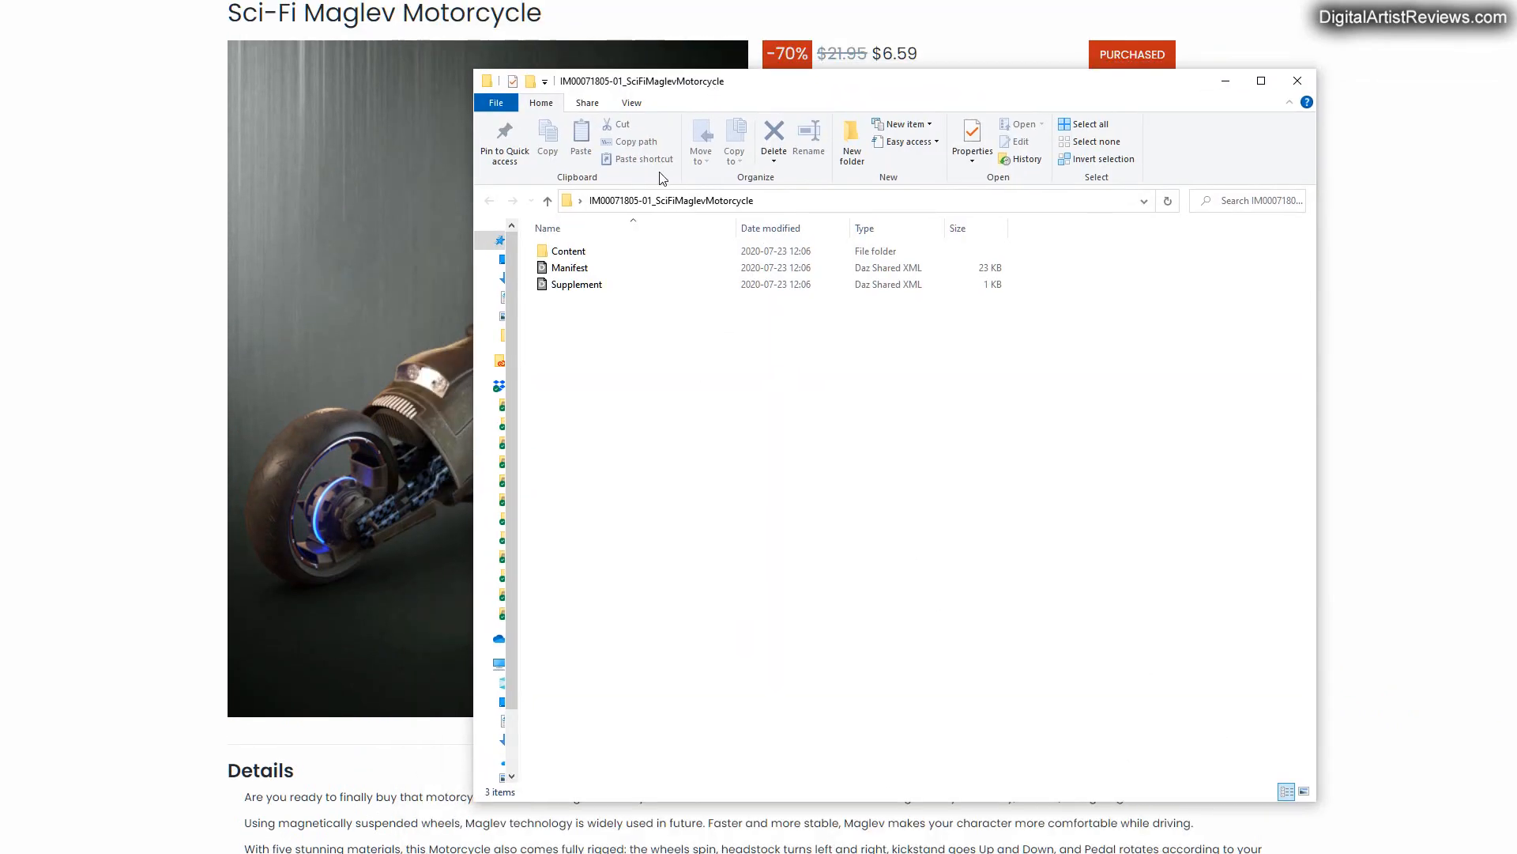
pyautogui.doubleClick(568, 250)
pyautogui.doubleClick(569, 268)
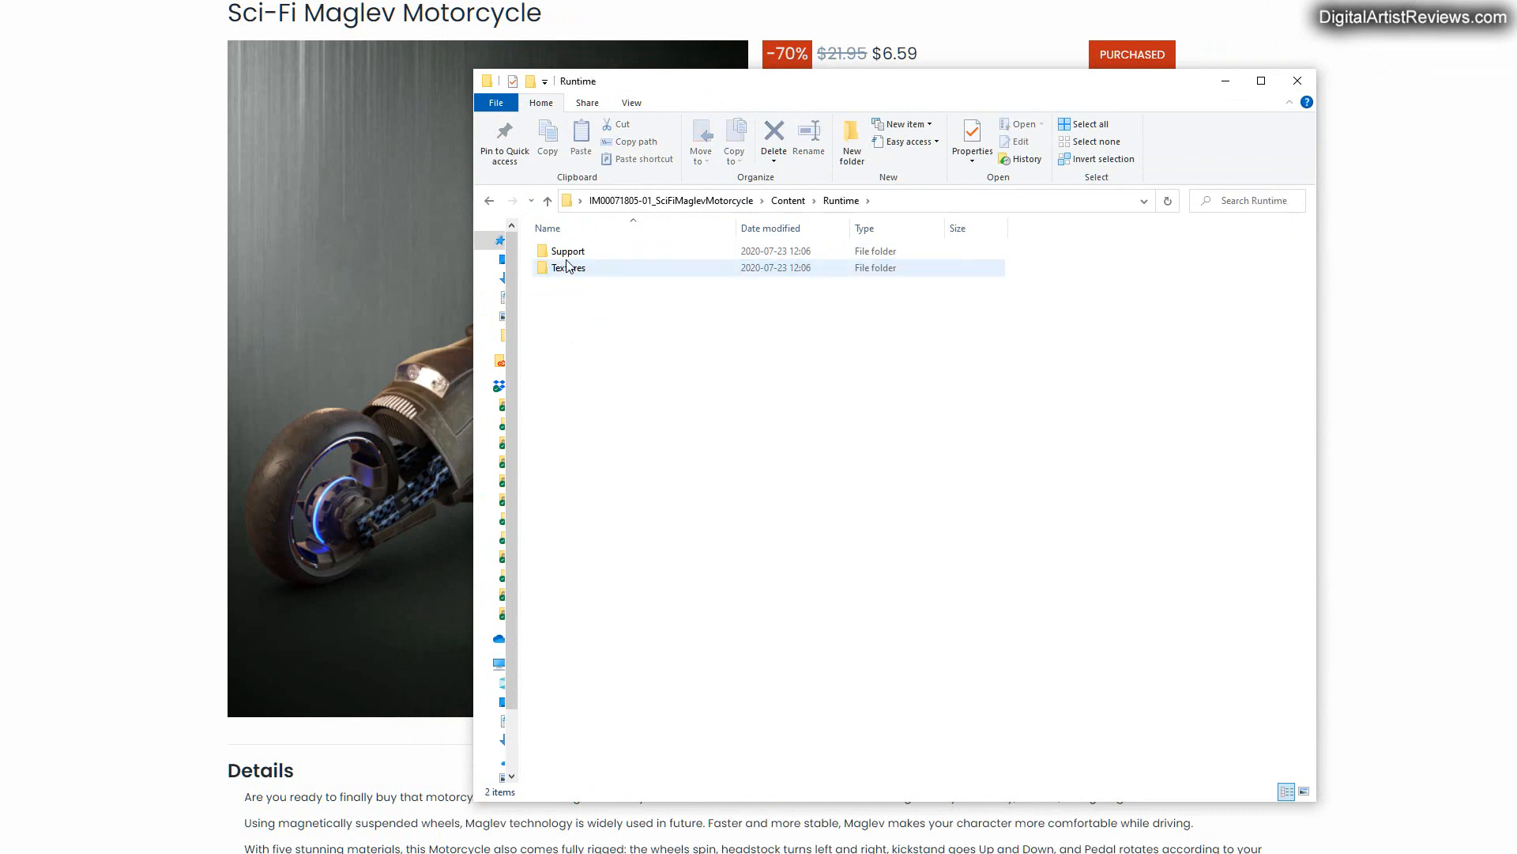
pyautogui.doubleClick(571, 268)
pyautogui.doubleClick(574, 254)
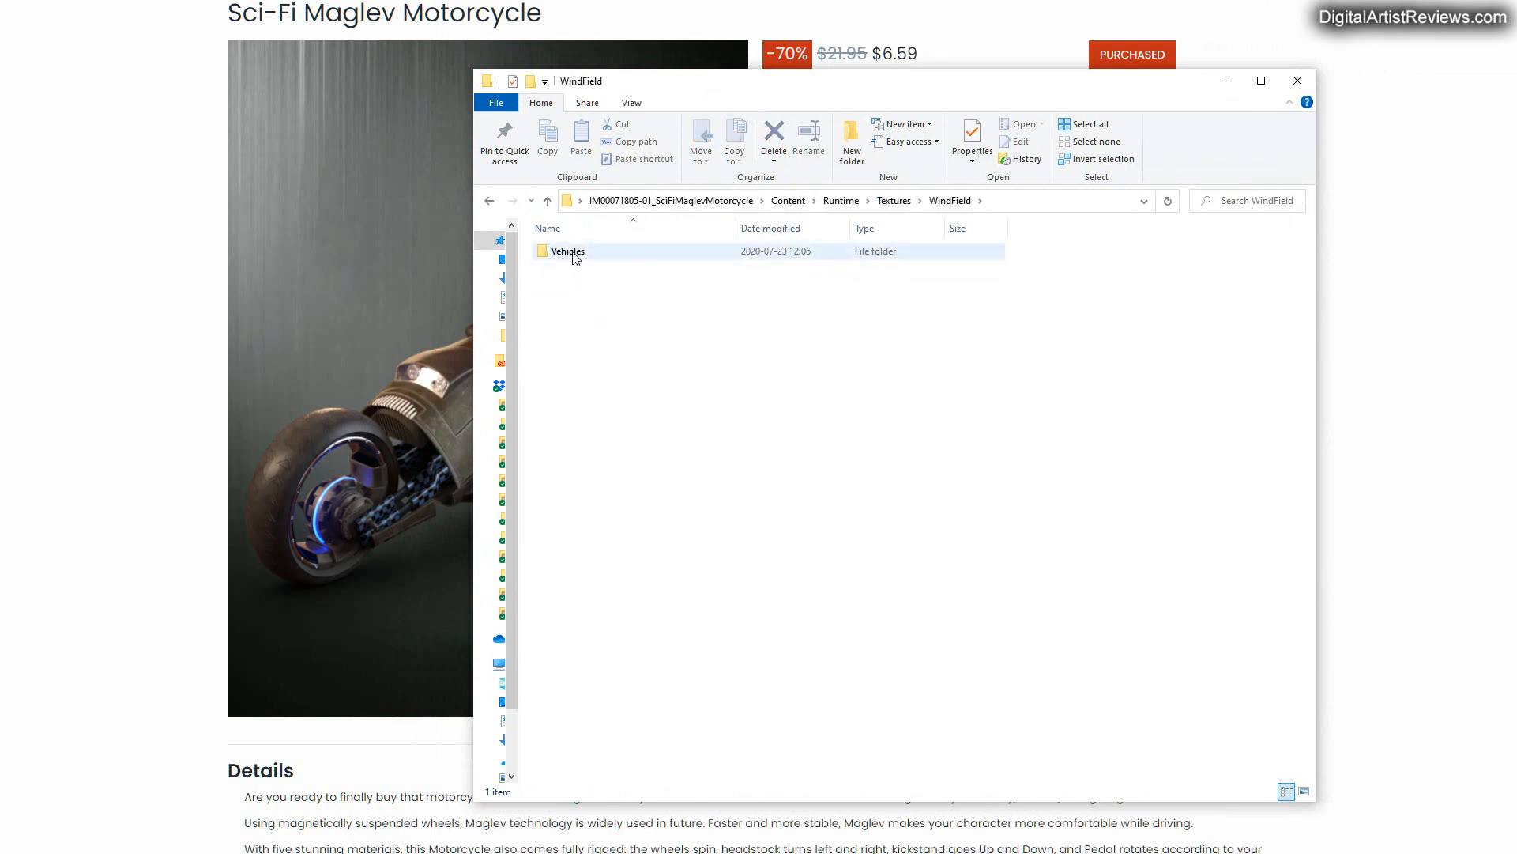
pyautogui.doubleClick(576, 253)
pyautogui.doubleClick(594, 251)
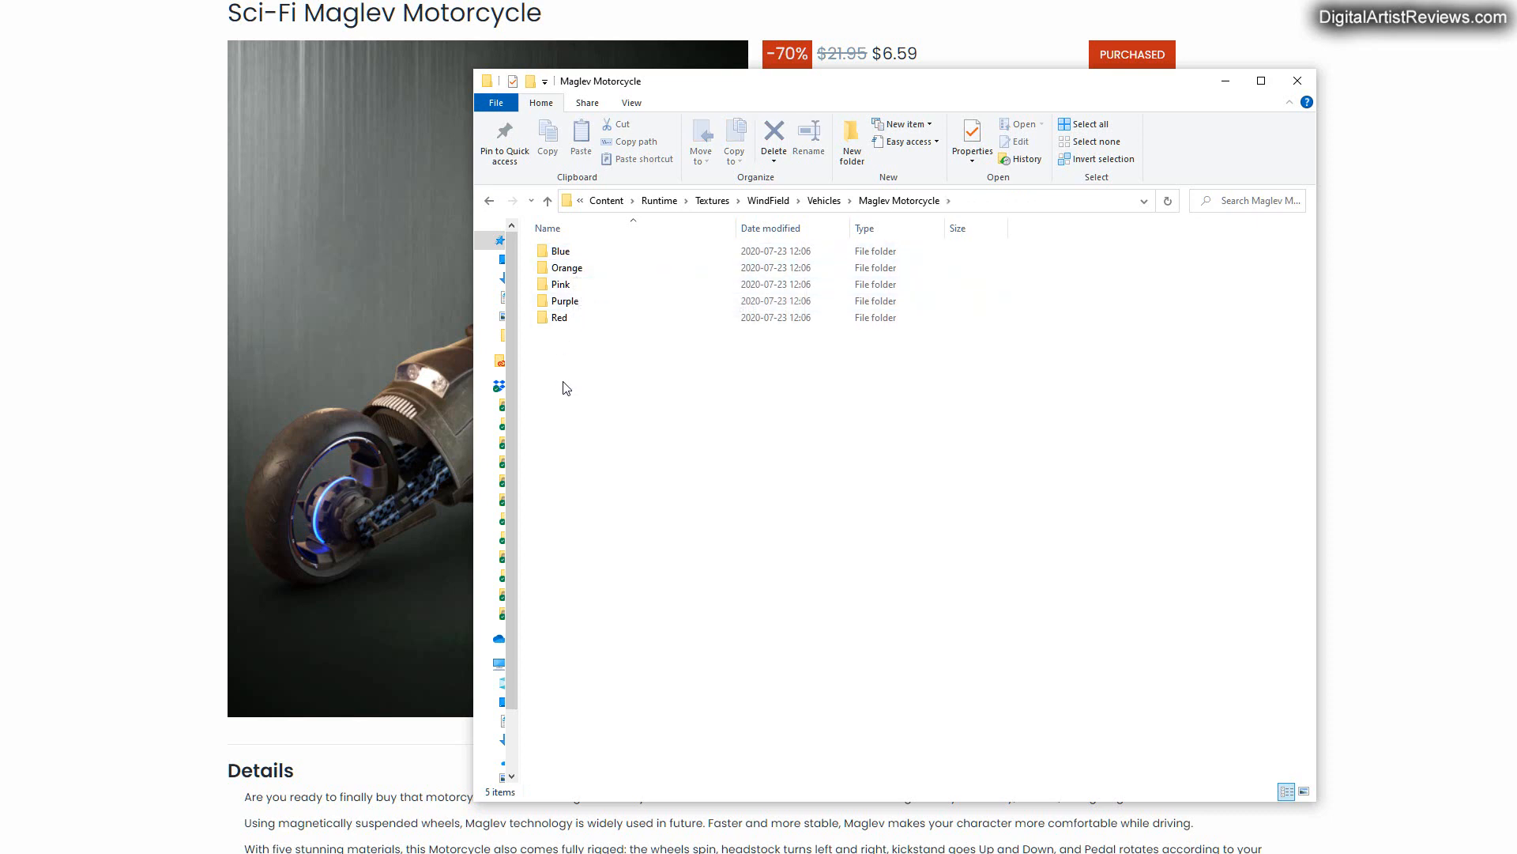
pyautogui.doubleClick(561, 253)
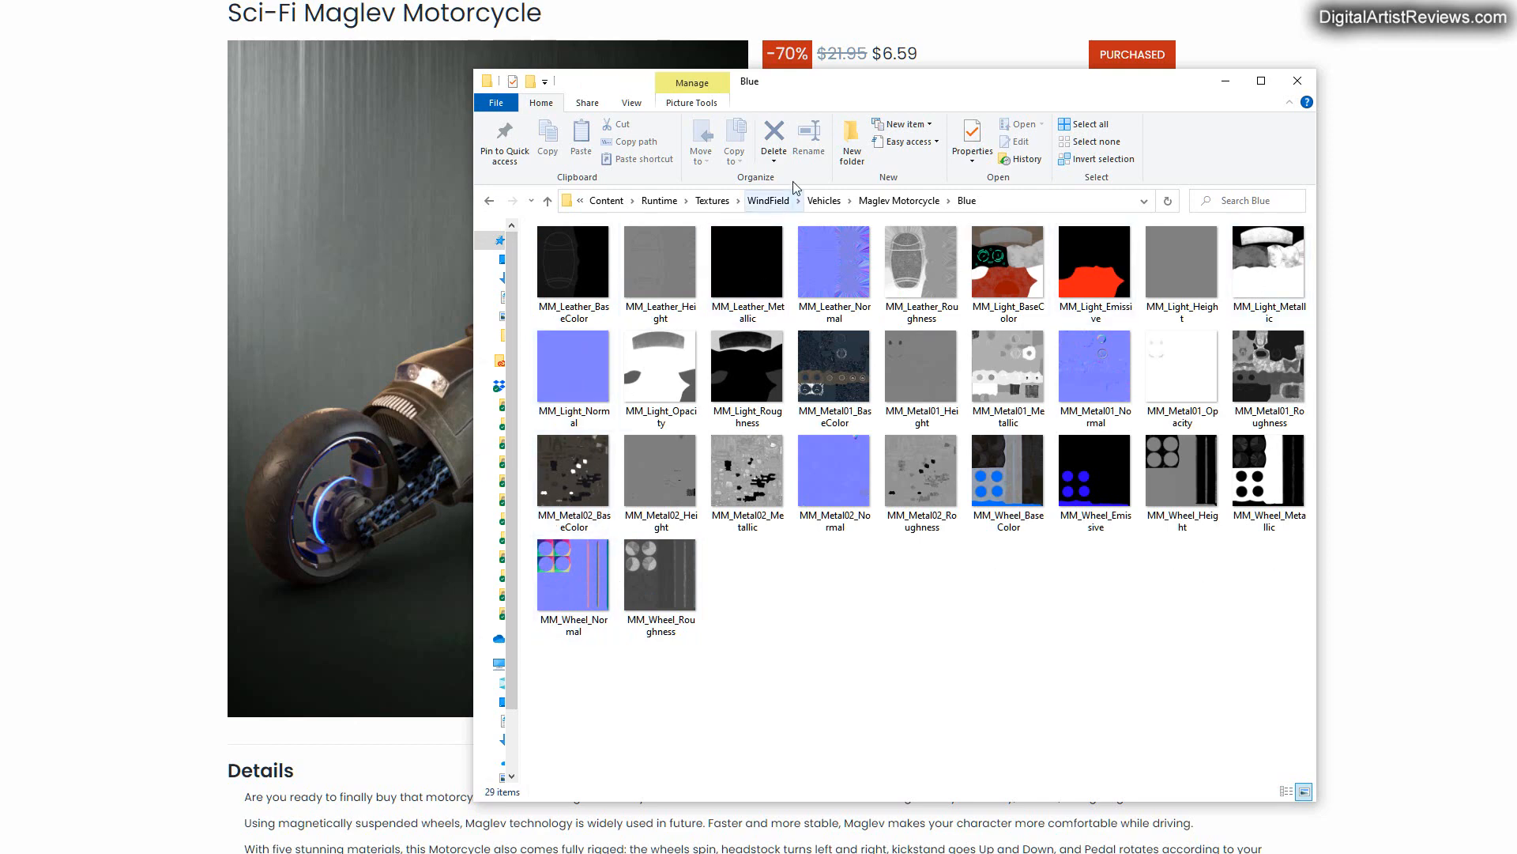
pyautogui.moveTo(793, 98); pyautogui.dragTo(748, 77)
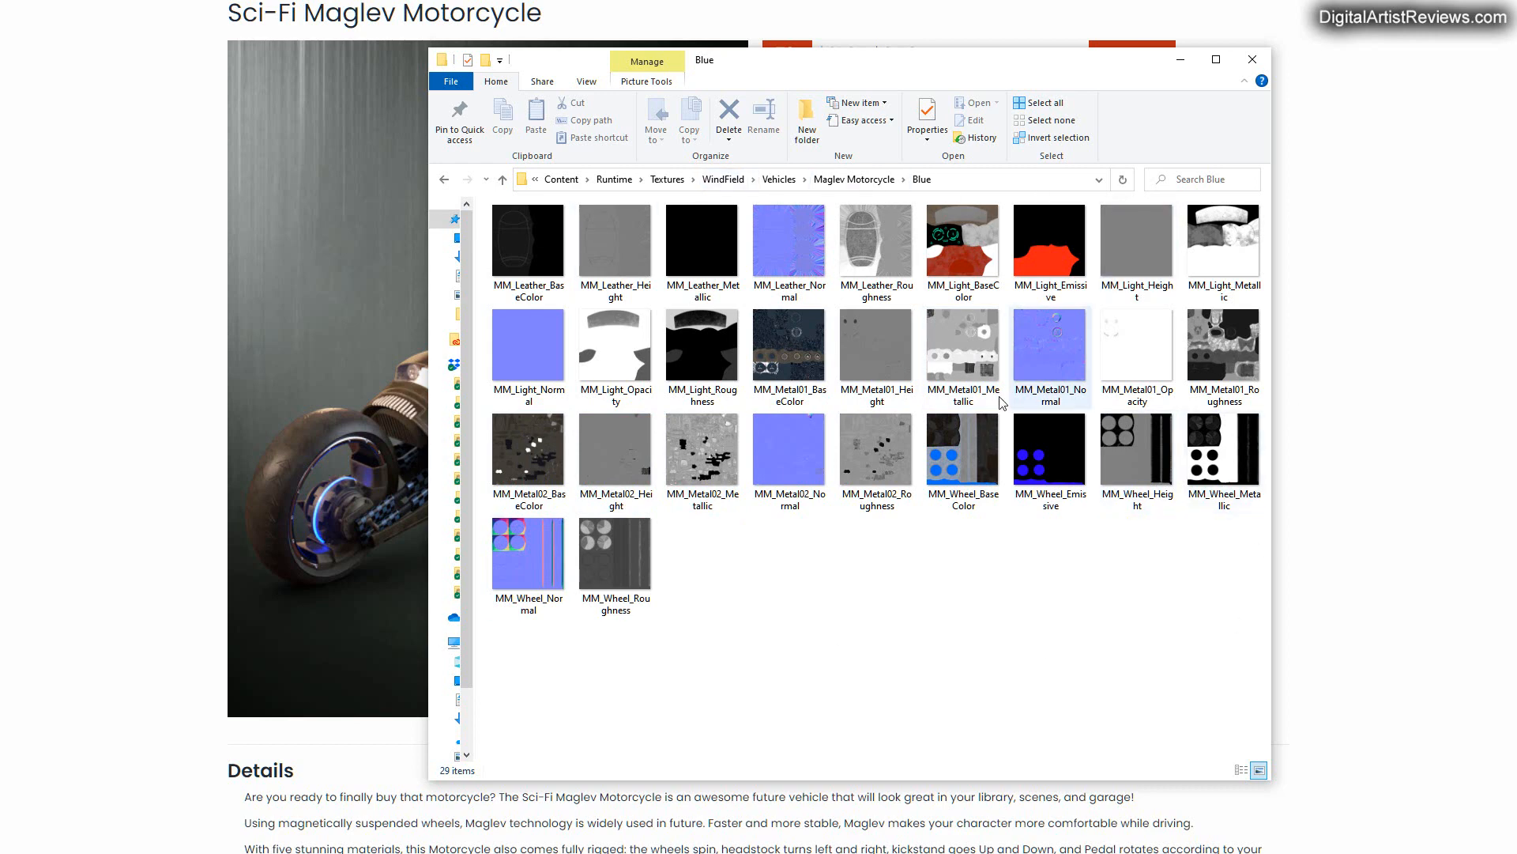
# Look through the Maglev Motorcycle's Orange texture maps, followed by those in the Pink folder.
pyautogui.click(854, 180)
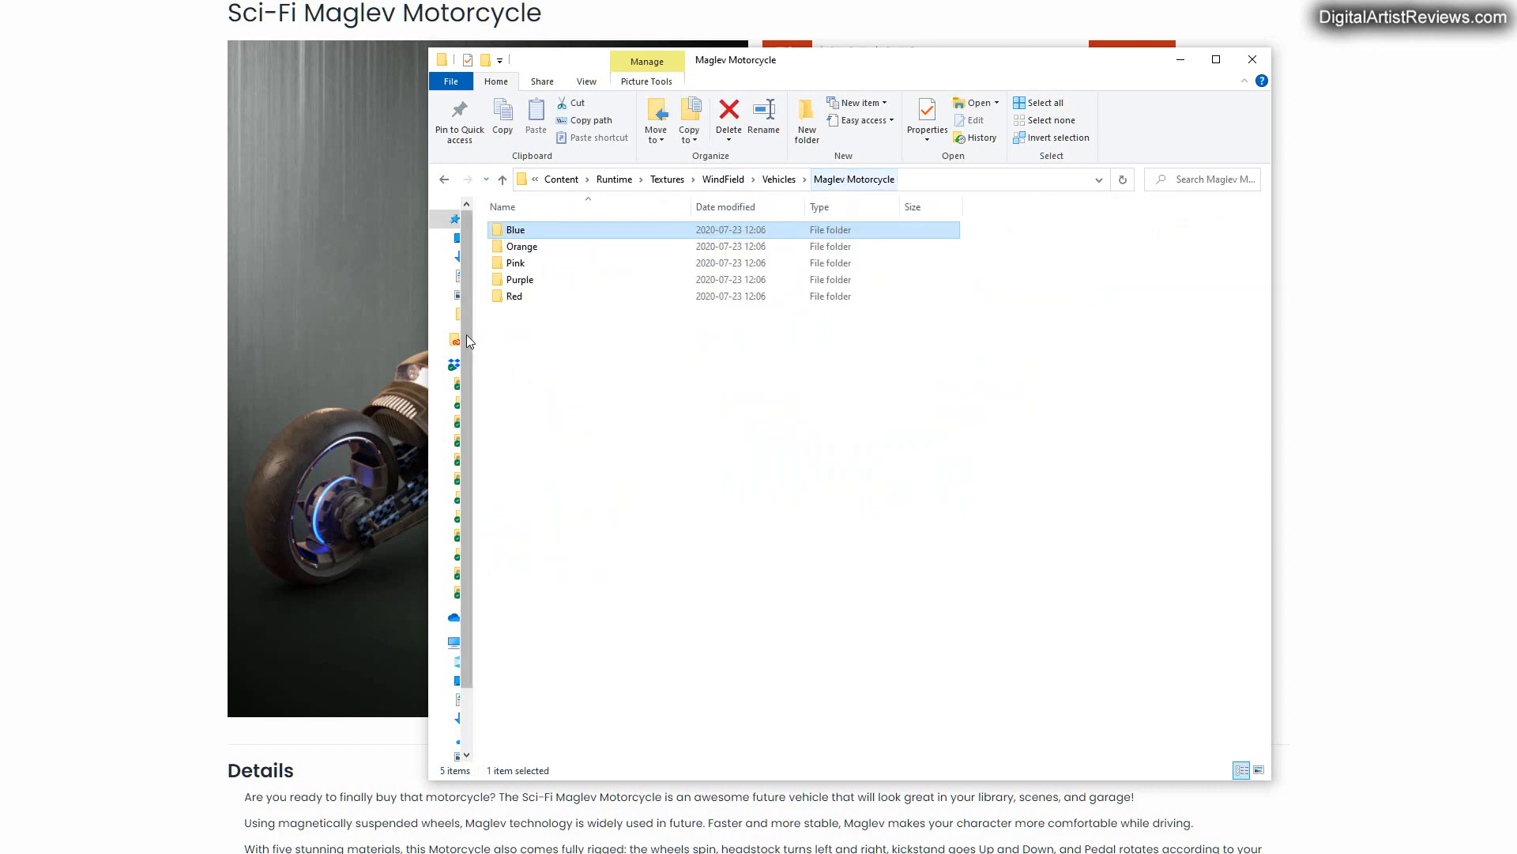
pyautogui.doubleClick(523, 247)
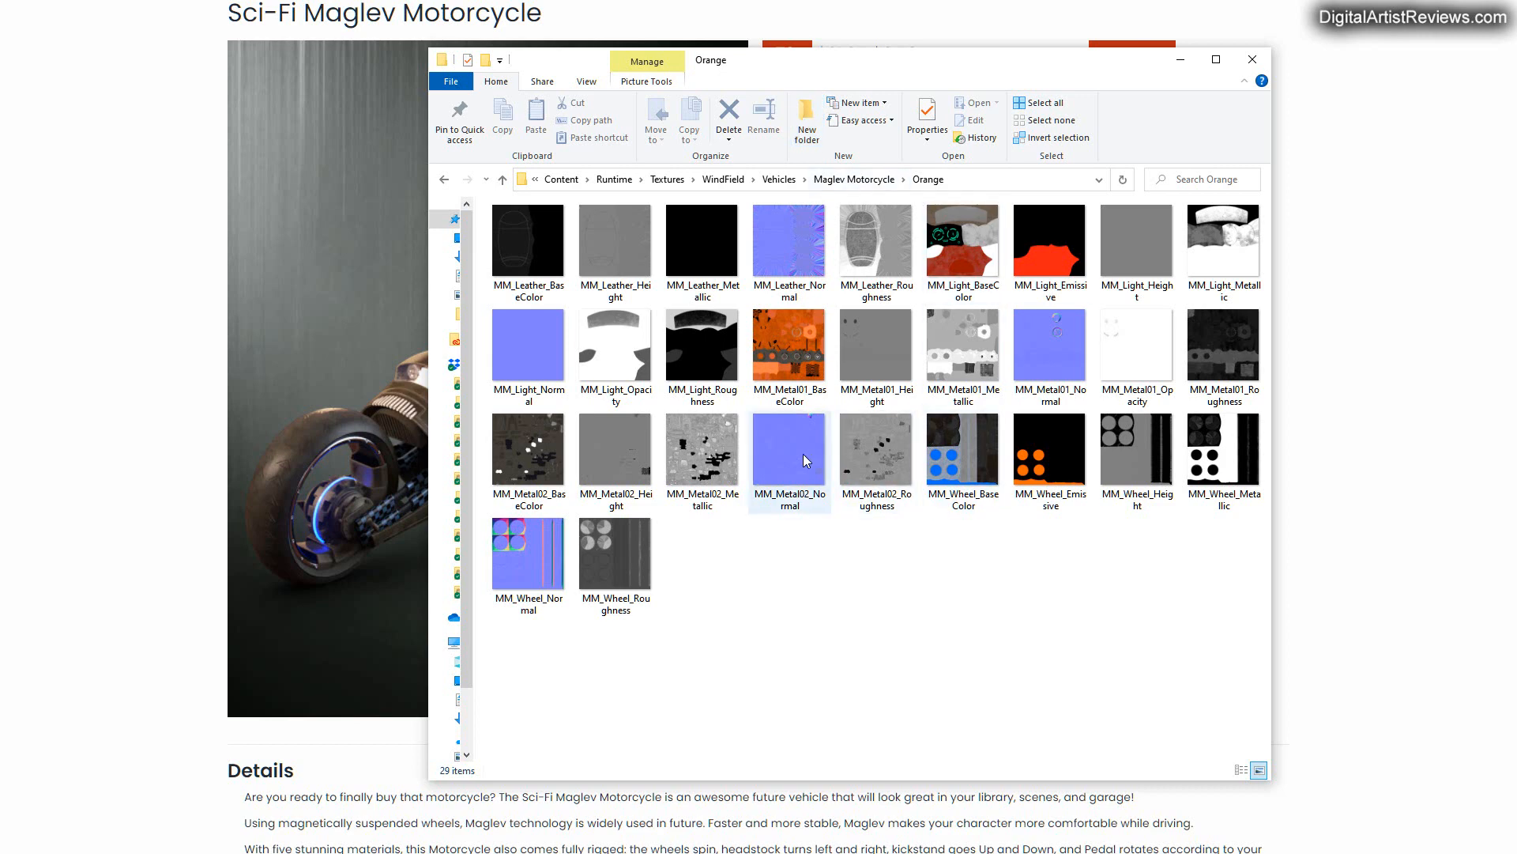
pyautogui.click(444, 179)
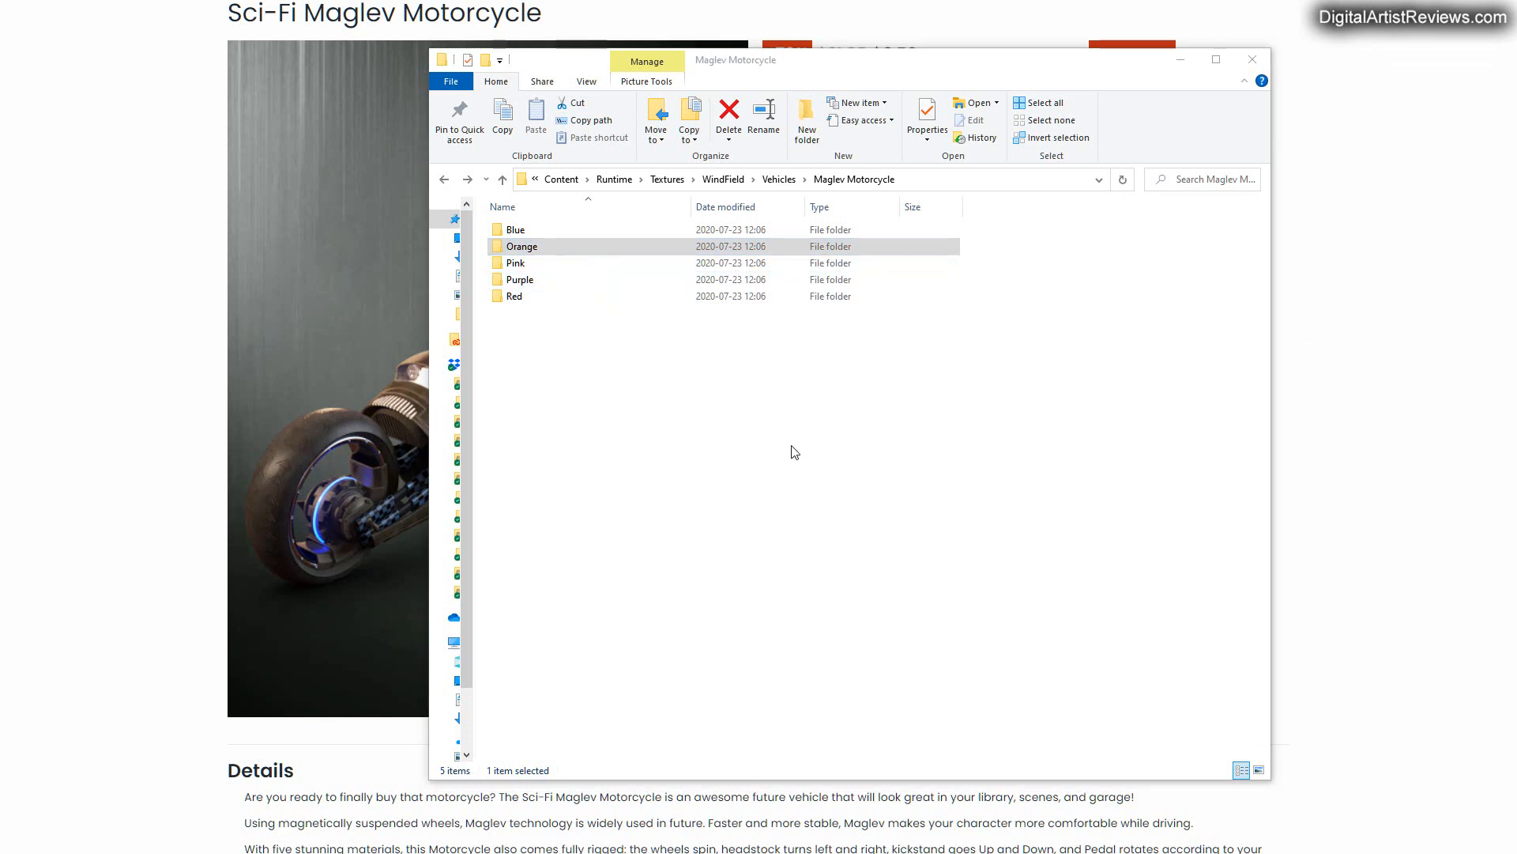
pyautogui.doubleClick(517, 264)
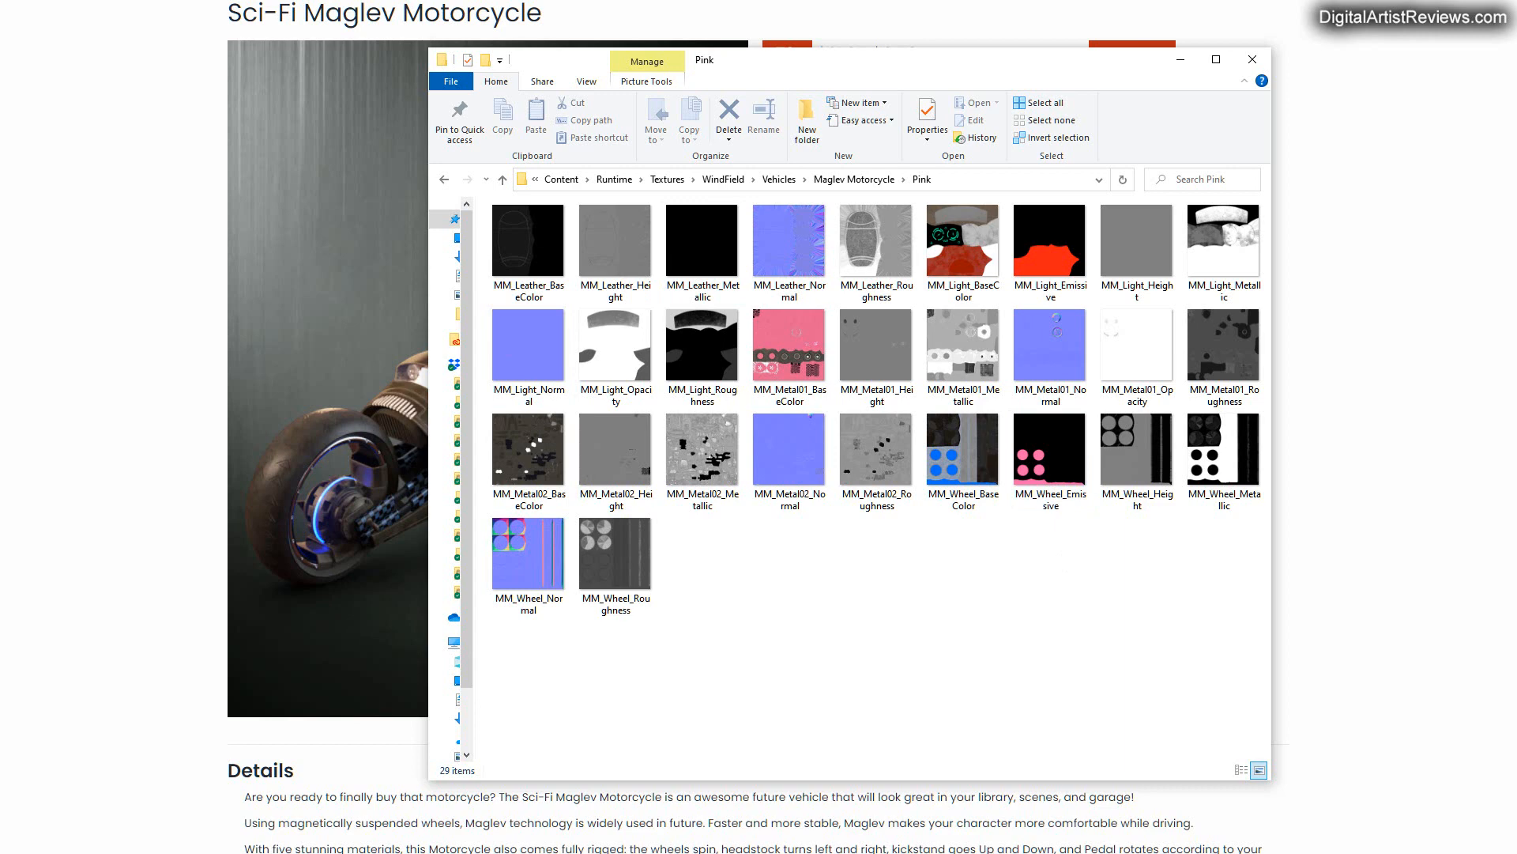
# Switch back to the store page and compare the motorcycle's preview images with its description and feature list.
pyautogui.hotkey('alt', 'Tab')
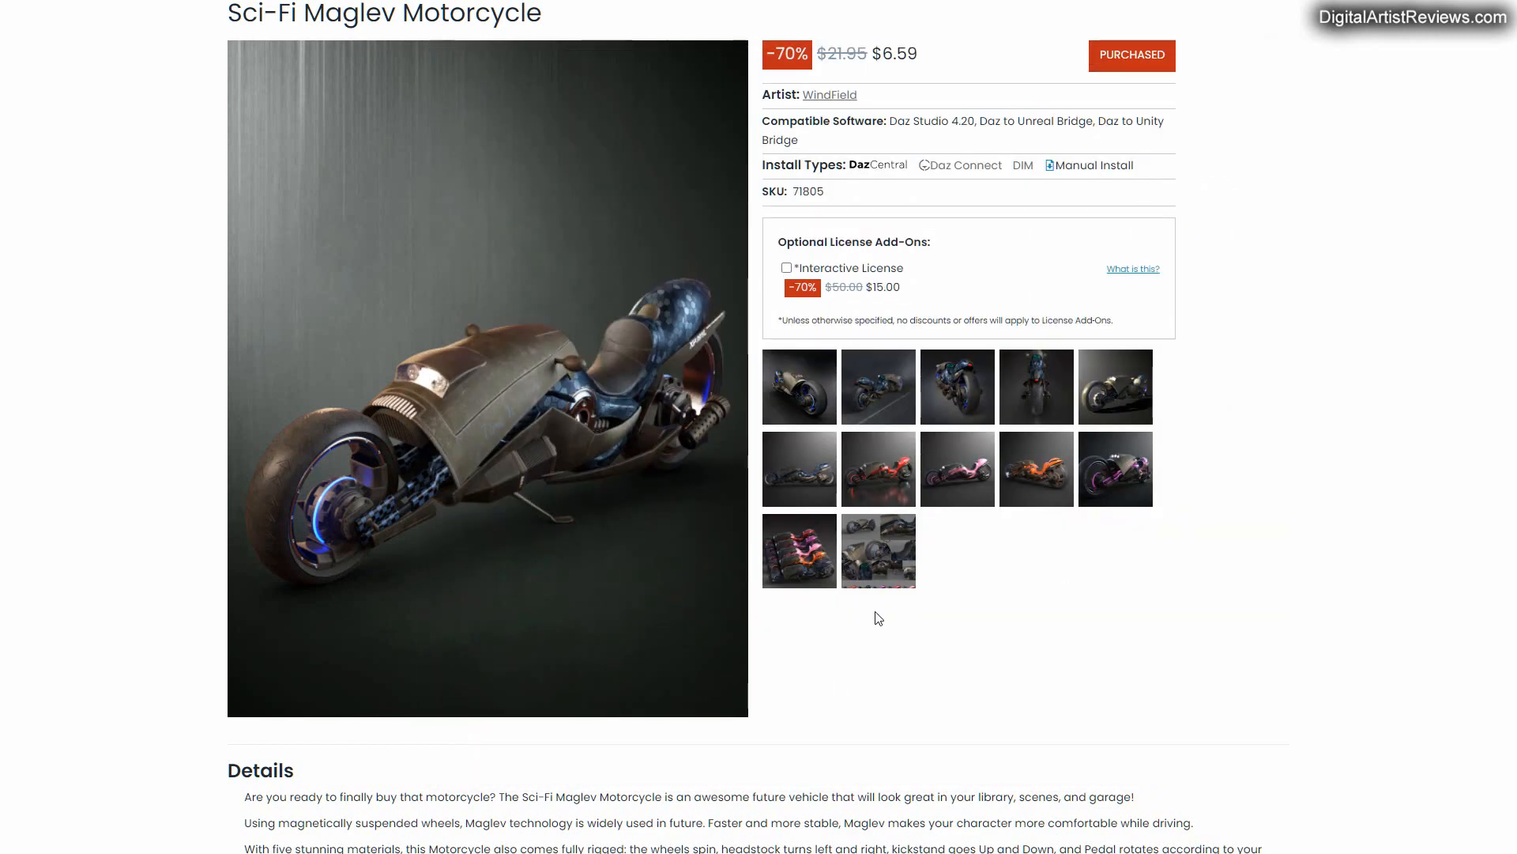
pyautogui.scroll(1, 993, 664)
pyautogui.scroll(-5, 982, 647)
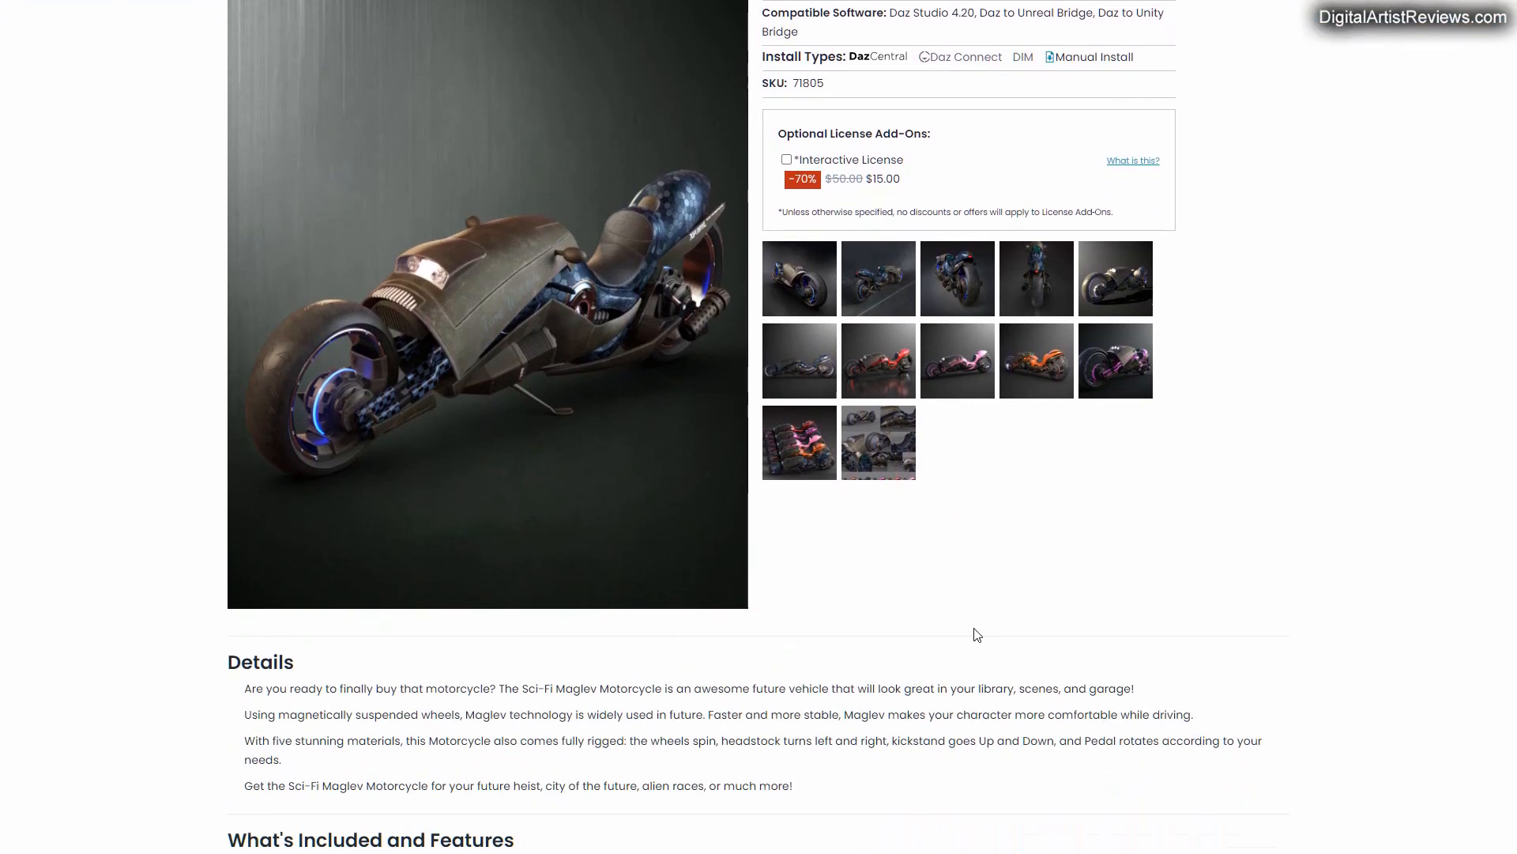
pyautogui.scroll(-2, 678, 525)
pyautogui.scroll(5, 586, 413)
pyautogui.scroll(-5, 637, 467)
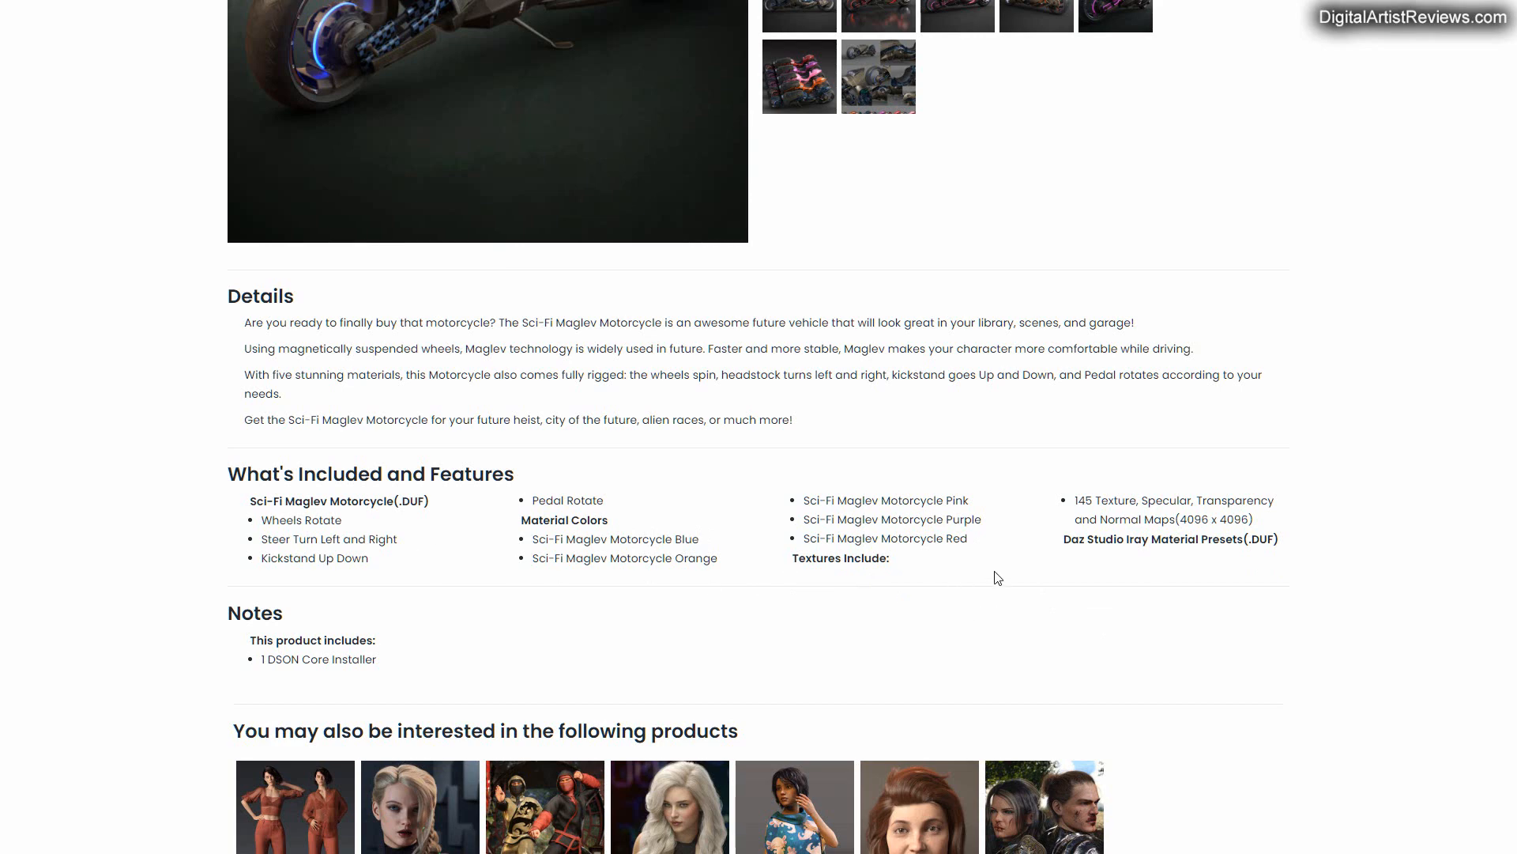
pyautogui.scroll(5, 949, 562)
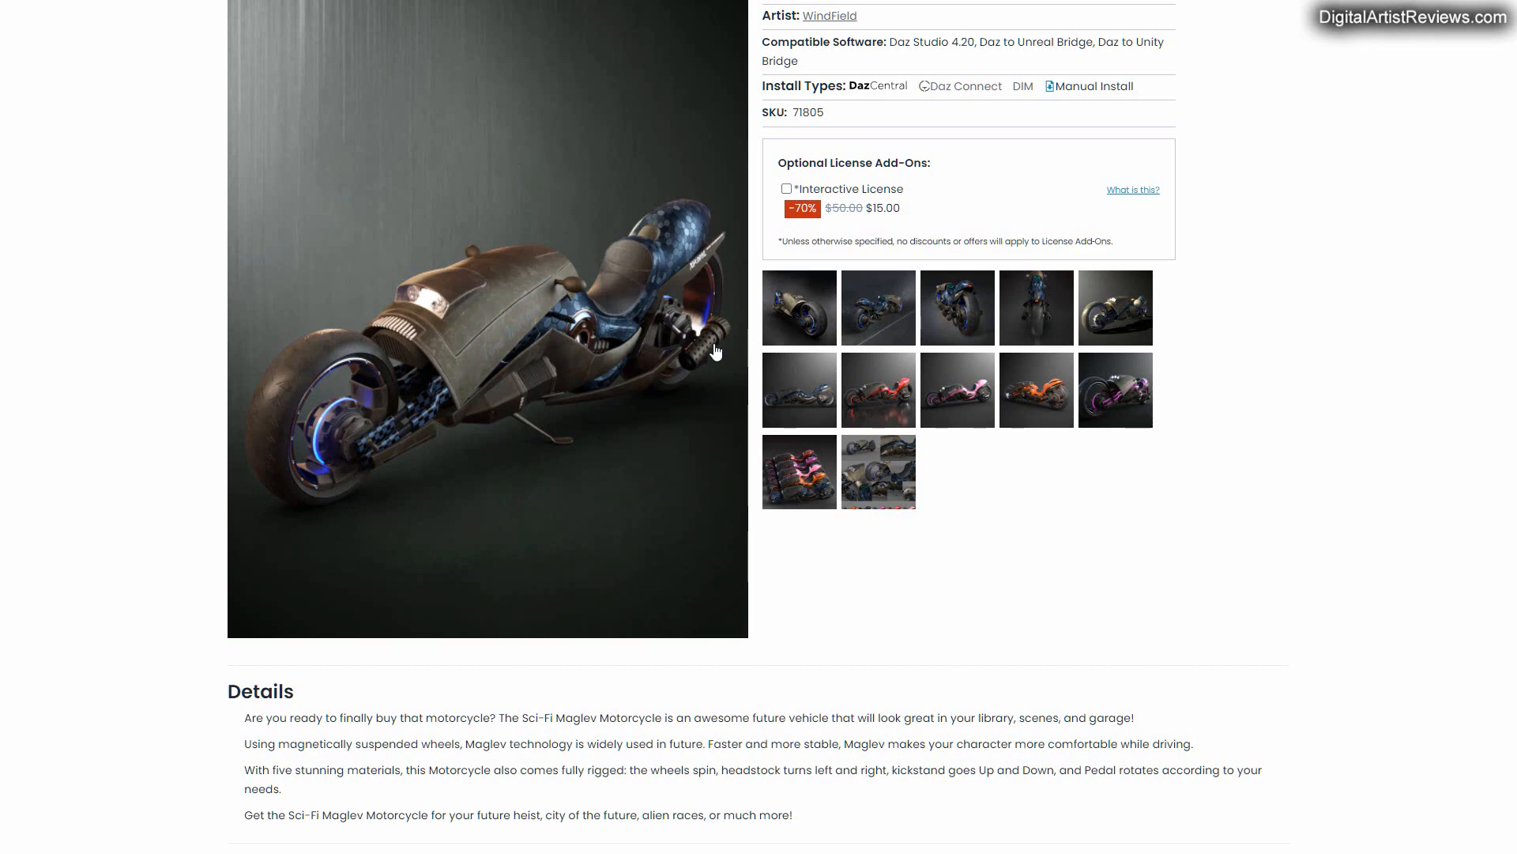
pyautogui.scroll(1, 836, 524)
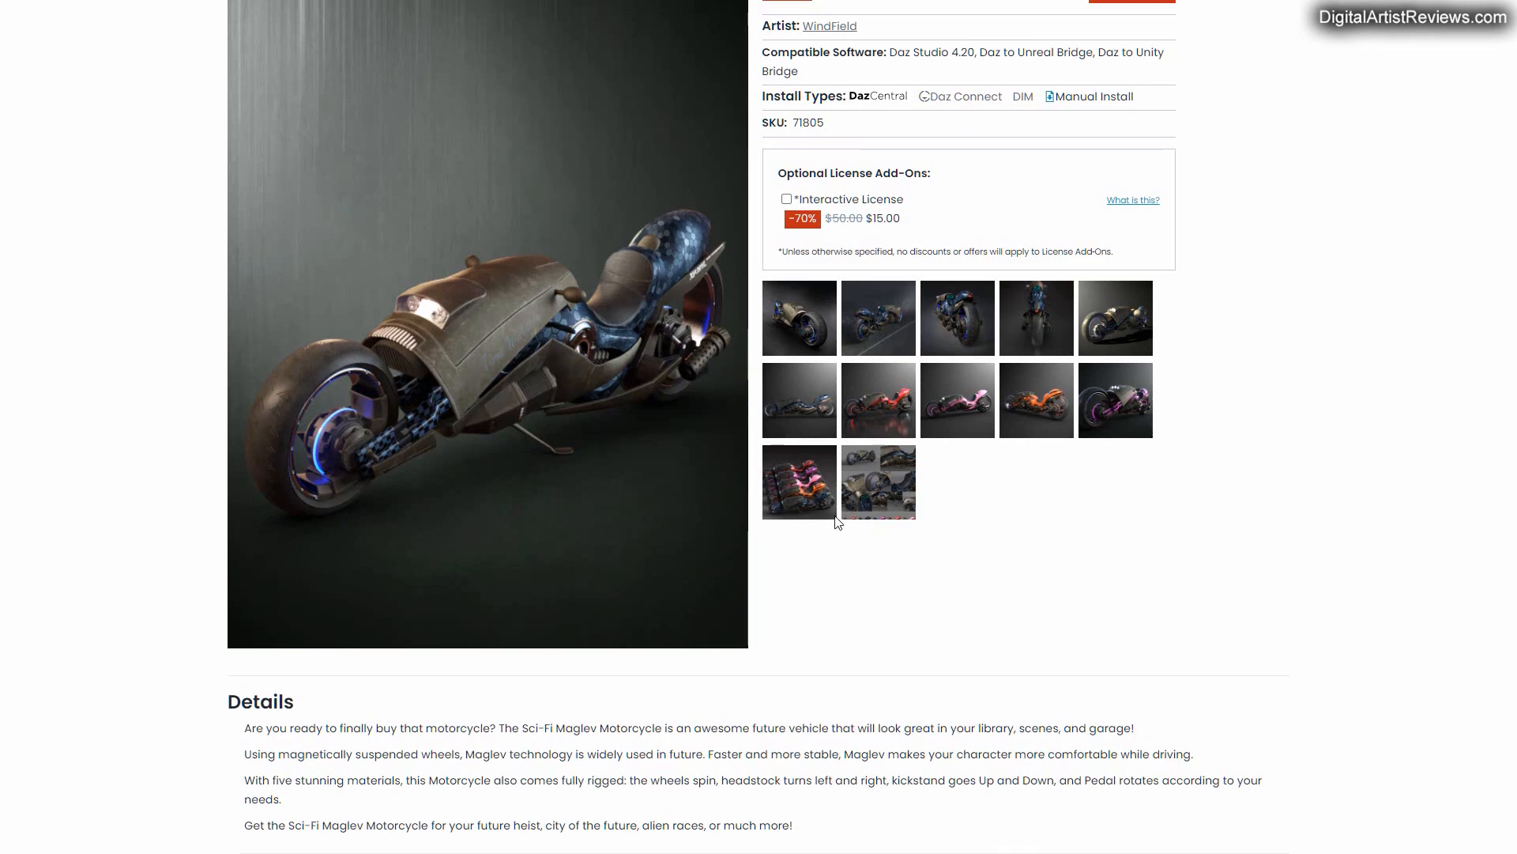
pyautogui.scroll(-1, 883, 563)
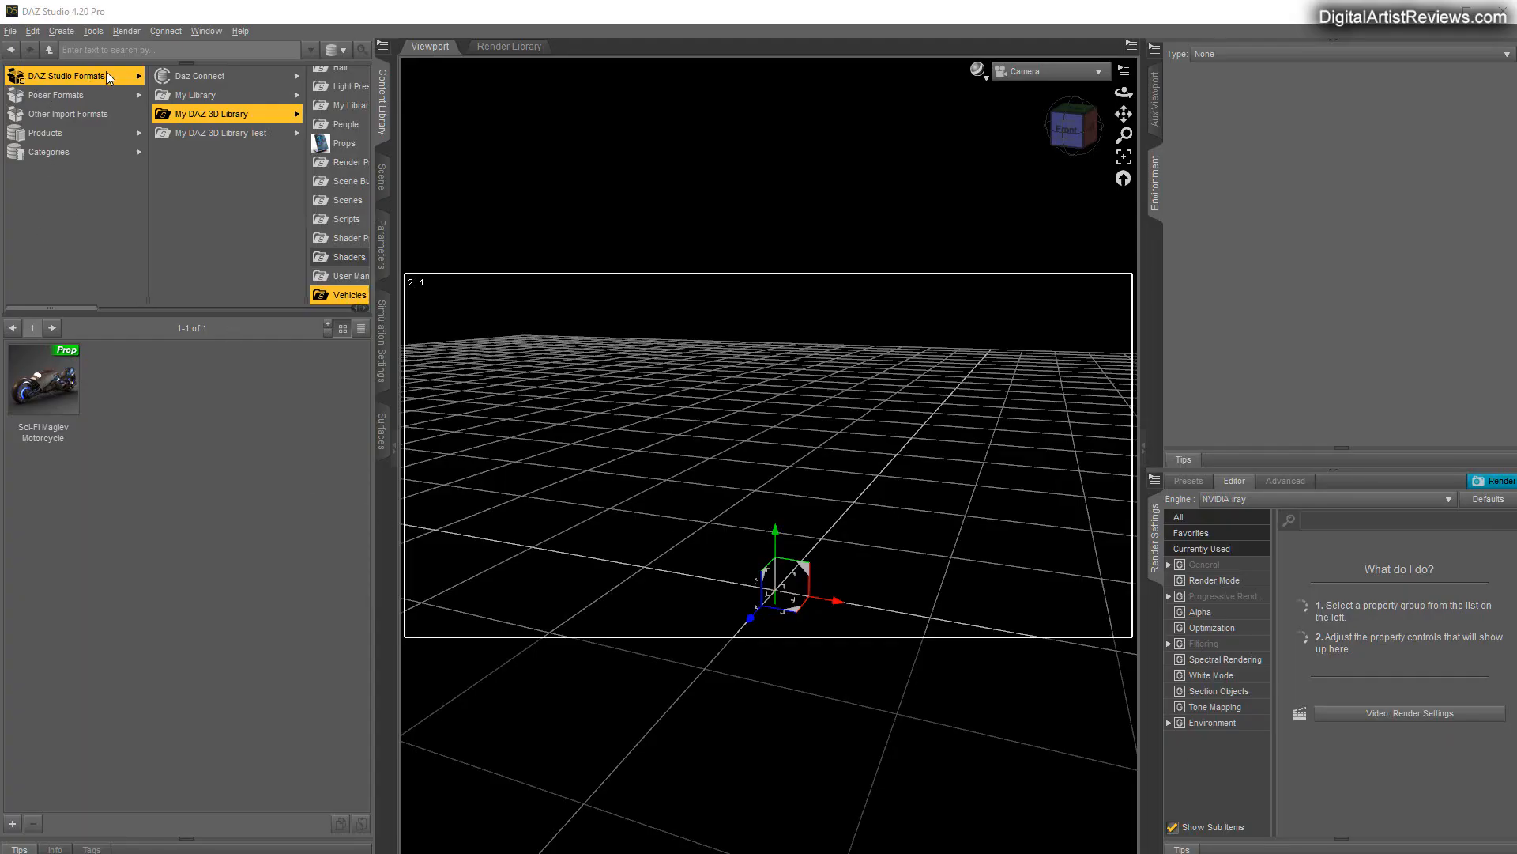
# Switch to DAZ Studio and load the Sci-Fi Maglev Motorcycle prop from its vehicle folder into the scene.
pyautogui.moveTo(76, 309); pyautogui.dragTo(297, 323)
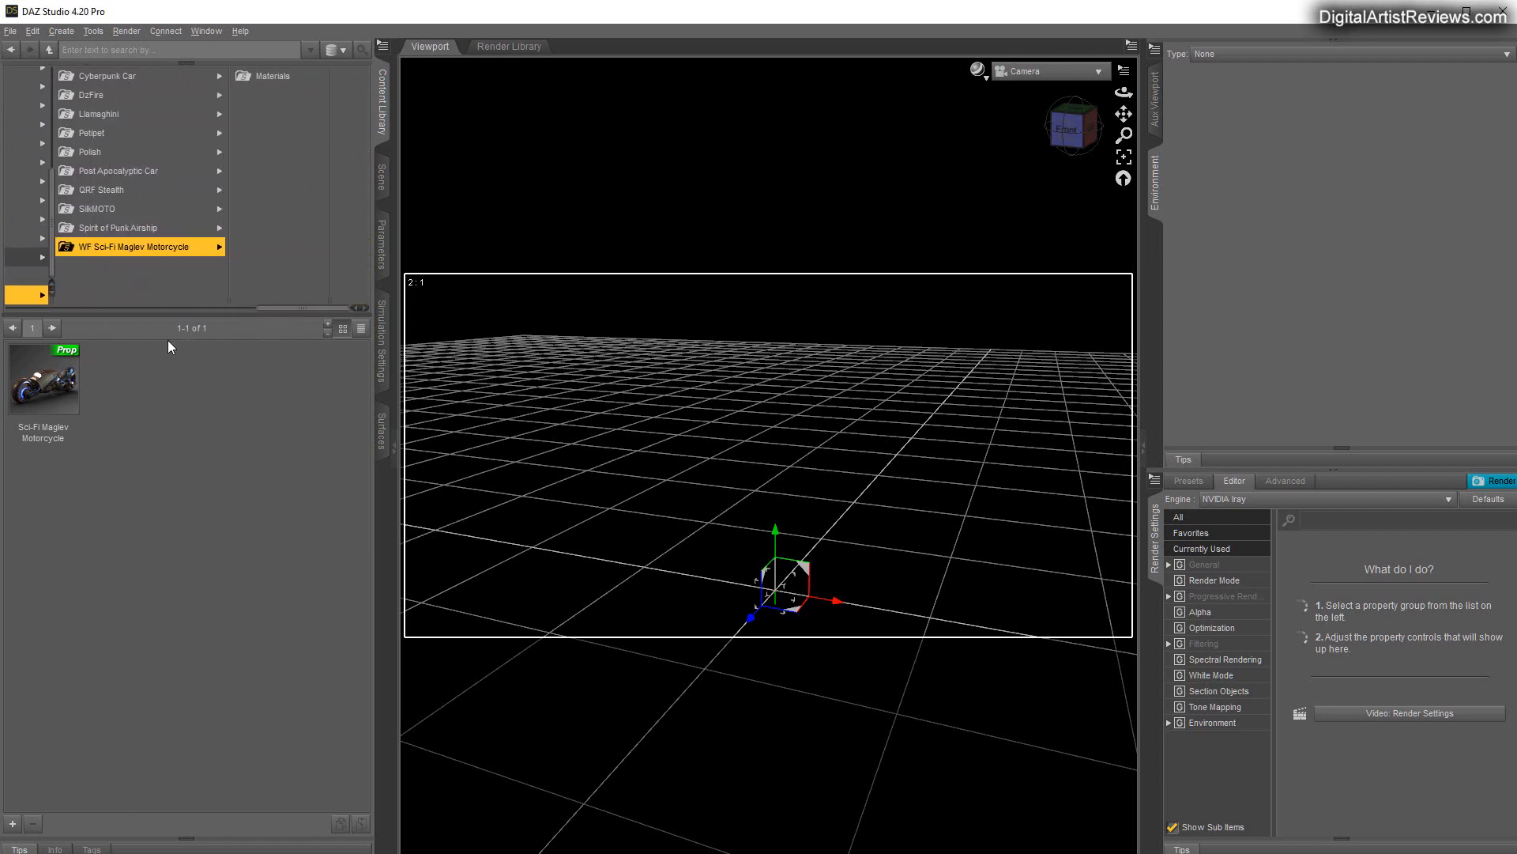
pyautogui.click(49, 387)
pyautogui.doubleClick(49, 387)
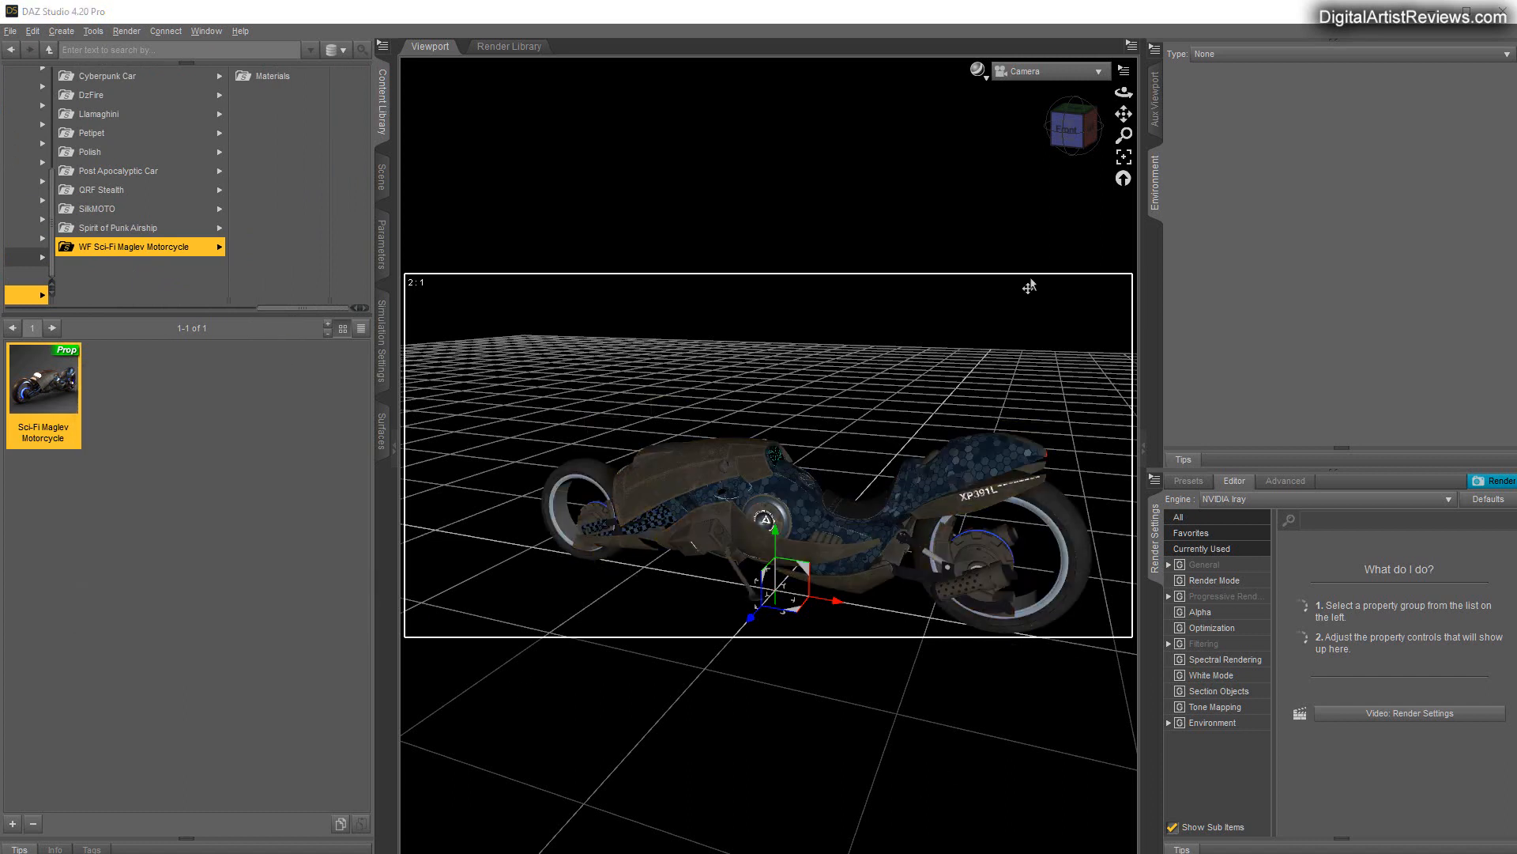
# Frame the motorcycle from a front three-quarter angle and display it in the viewport as an Iray preview.
pyautogui.moveTo(1124, 92); pyautogui.dragTo(980, 88)
pyautogui.moveTo(1119, 117)
pyautogui.mouseDown()
pyautogui.moveTo(1171, 92)
pyautogui.moveTo(1123, 91)
pyautogui.mouseUp()
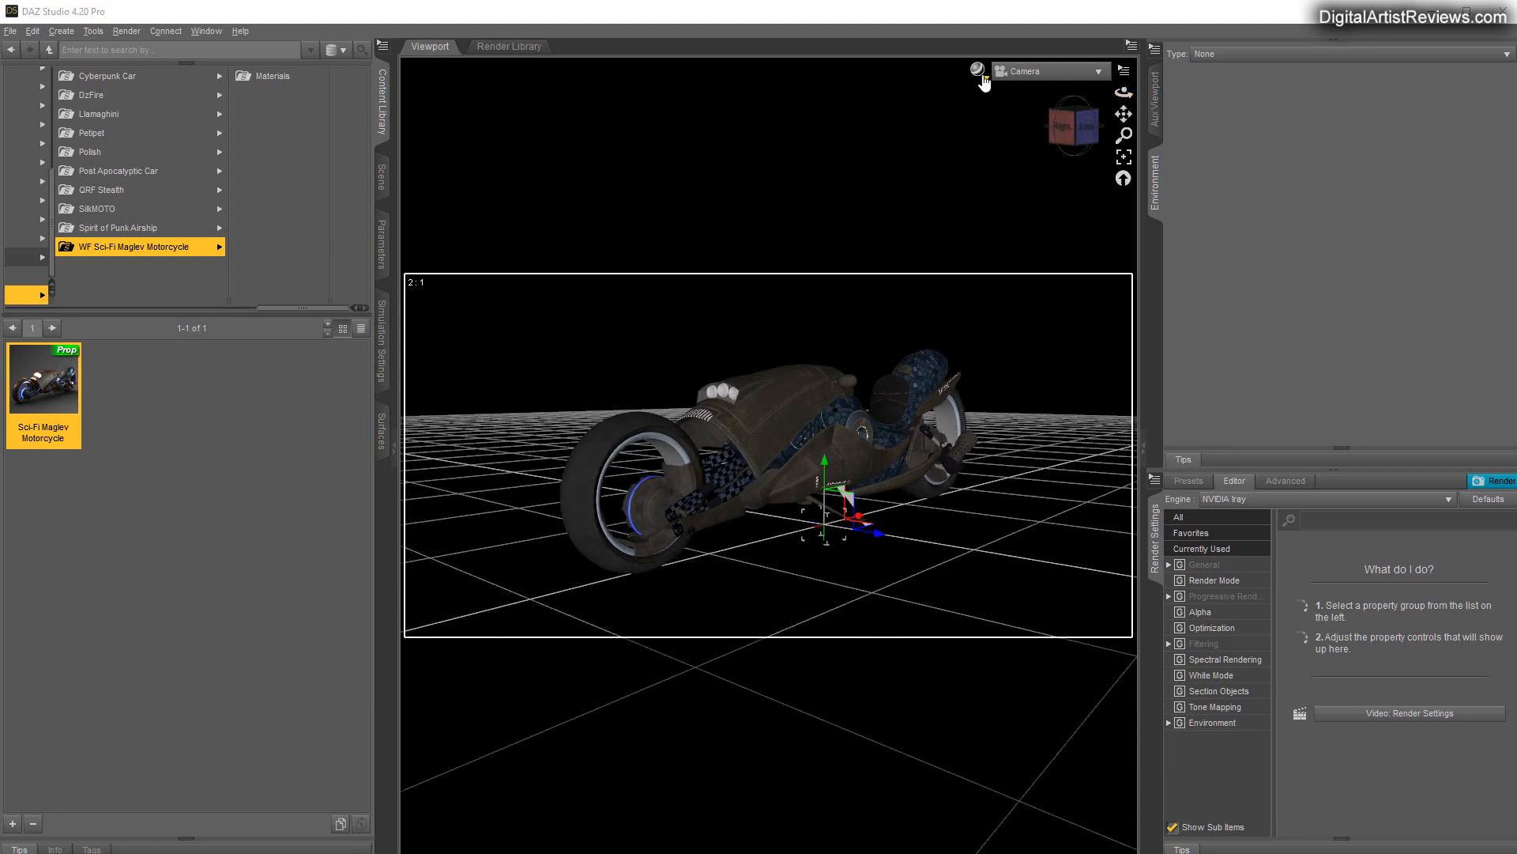
pyautogui.click(981, 76)
pyautogui.click(988, 277)
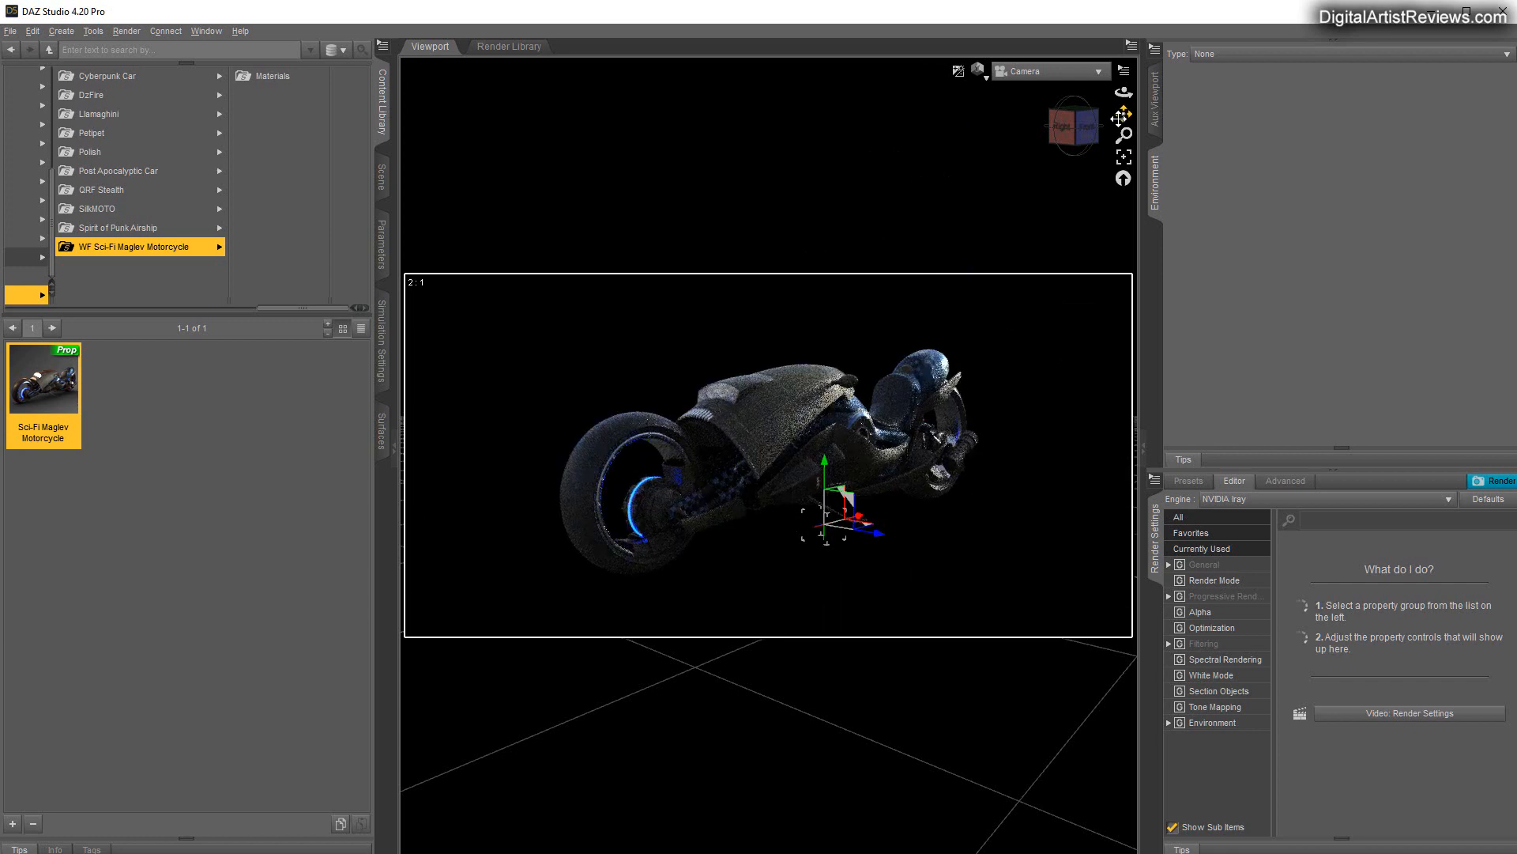
pyautogui.moveTo(1124, 135); pyautogui.dragTo(1143, 104)
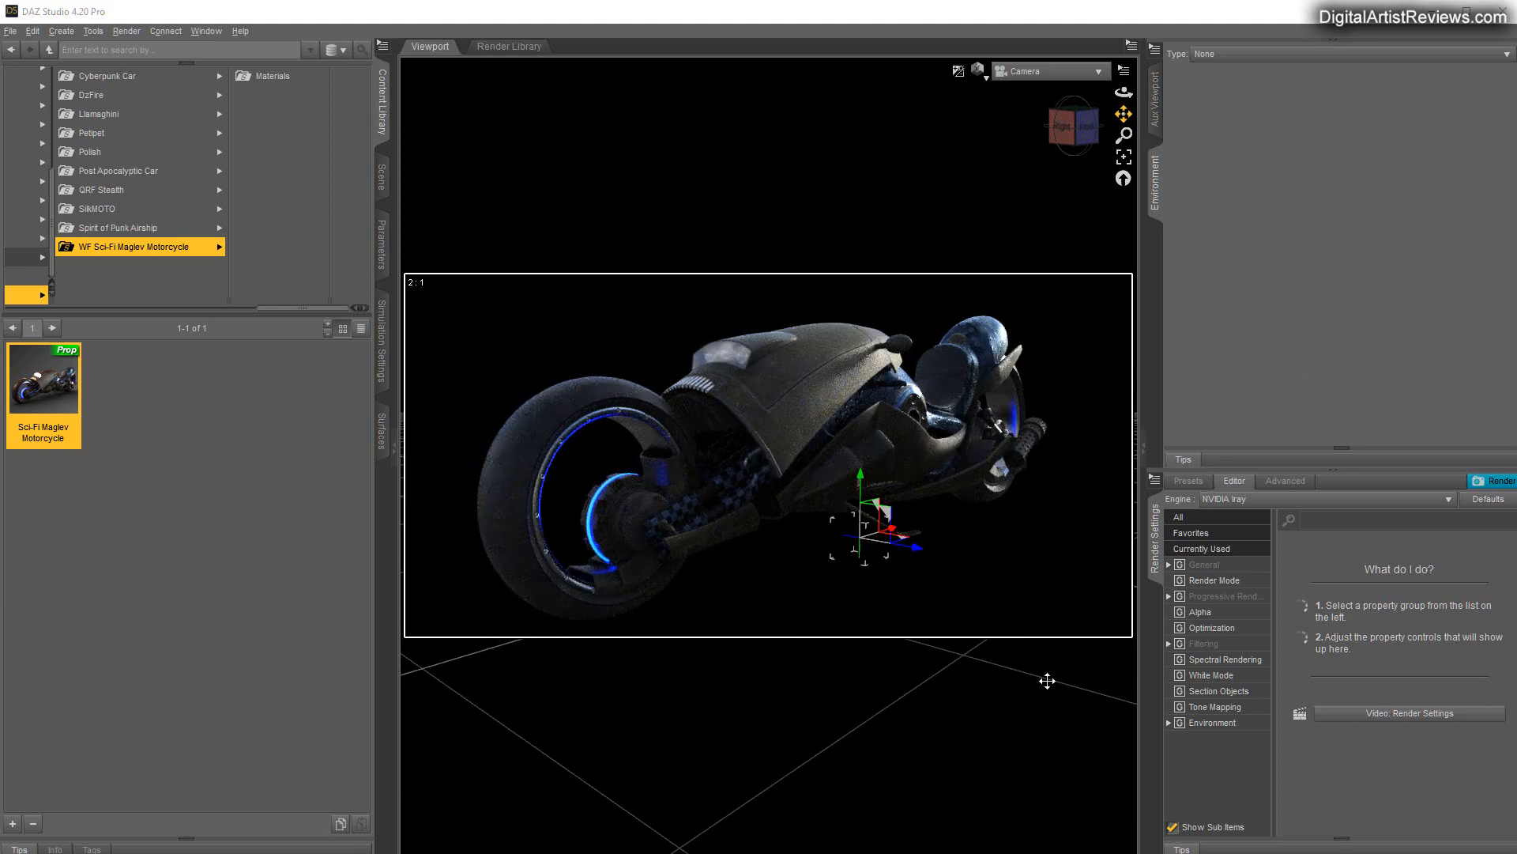
# Make the Iray post denoiser available, enable it and set its start iteration to 0.
pyautogui.click(1203, 643)
pyautogui.click(1454, 742)
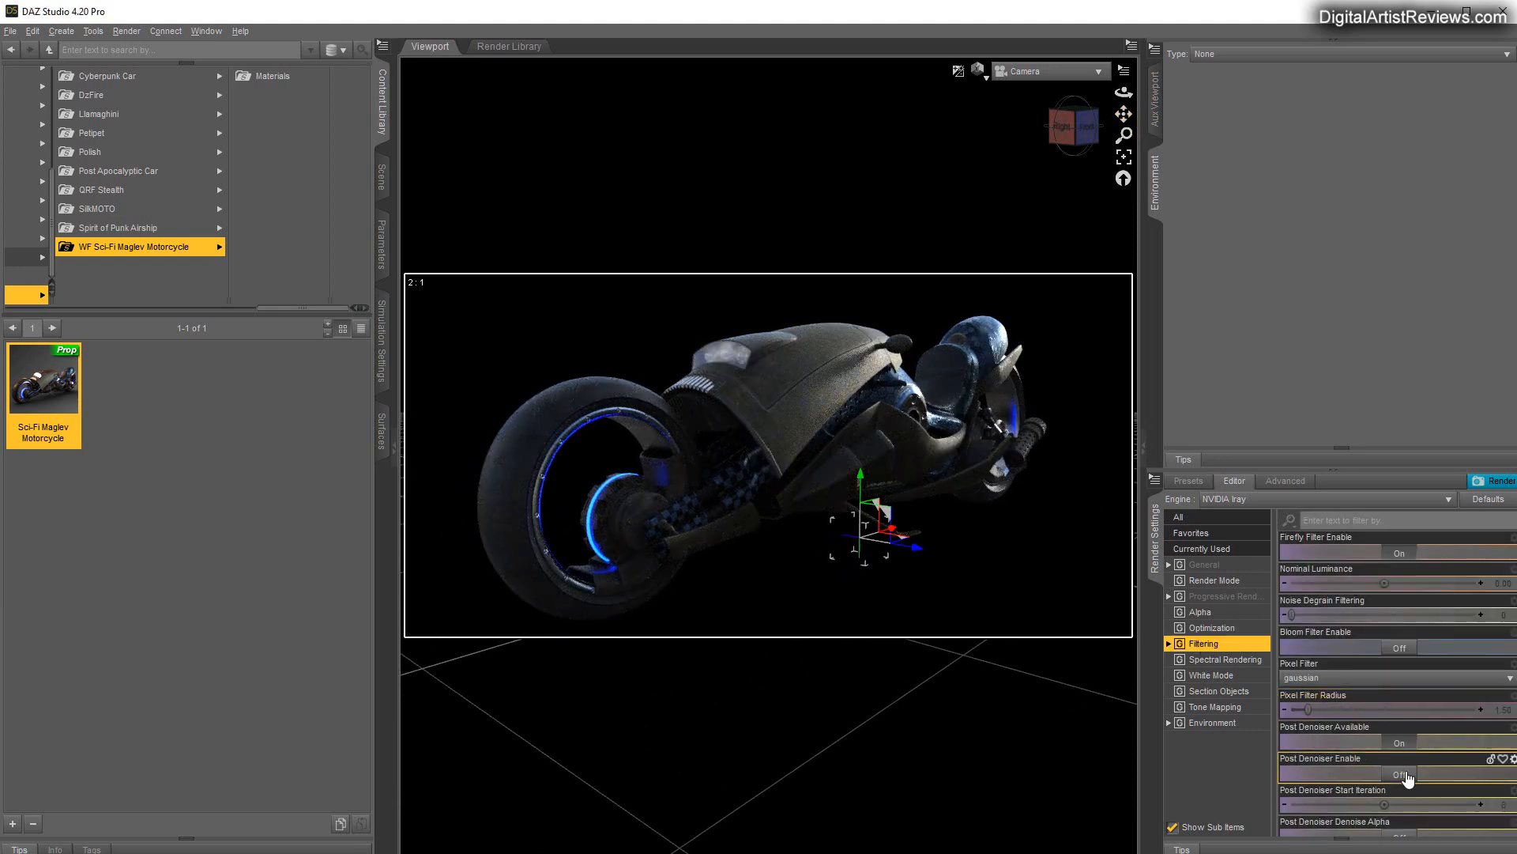
pyautogui.click(1470, 773)
pyautogui.click(1505, 804)
pyautogui.write('0')
pyautogui.press('Return')
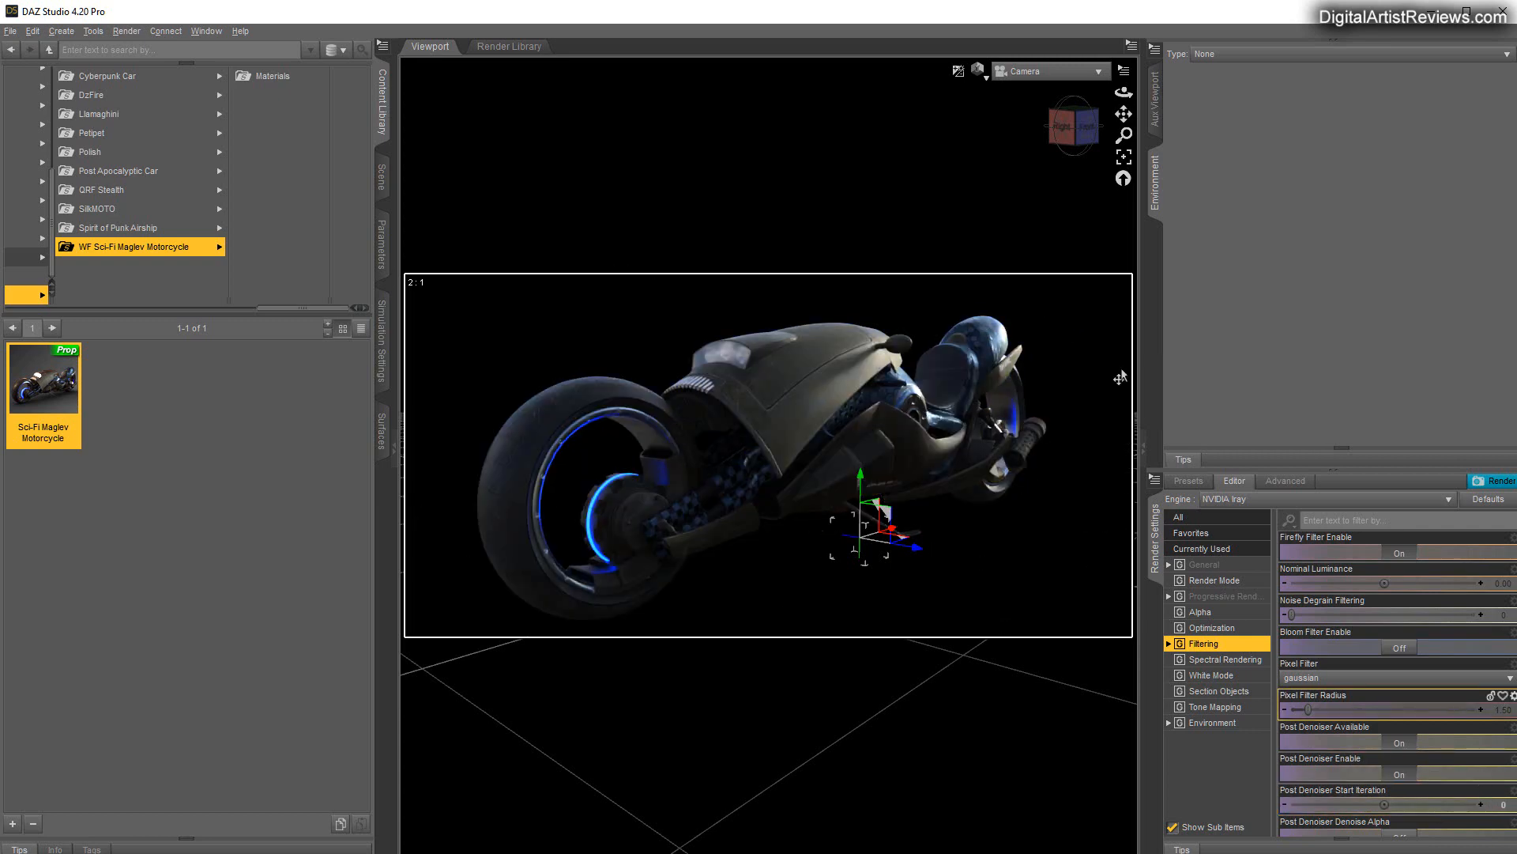
# Inspect the motorcycle's headlights, body panels, dashboard and seat up close, and return to a full view of the bike.
pyautogui.moveTo(1124, 135); pyautogui.dragTo(1229, 201)
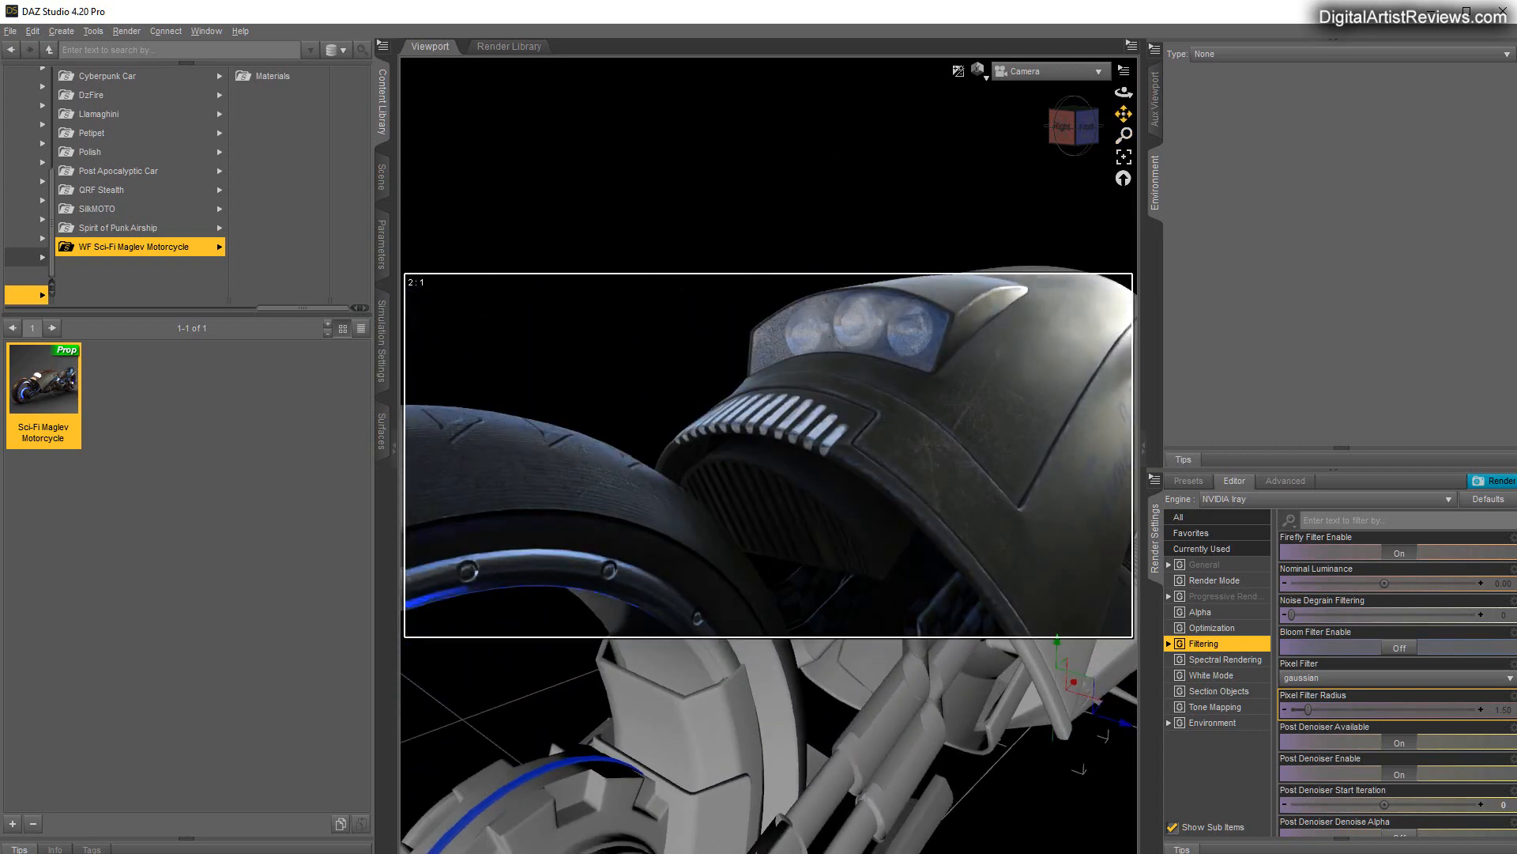
pyautogui.moveTo(1121, 114); pyautogui.dragTo(1012, 114)
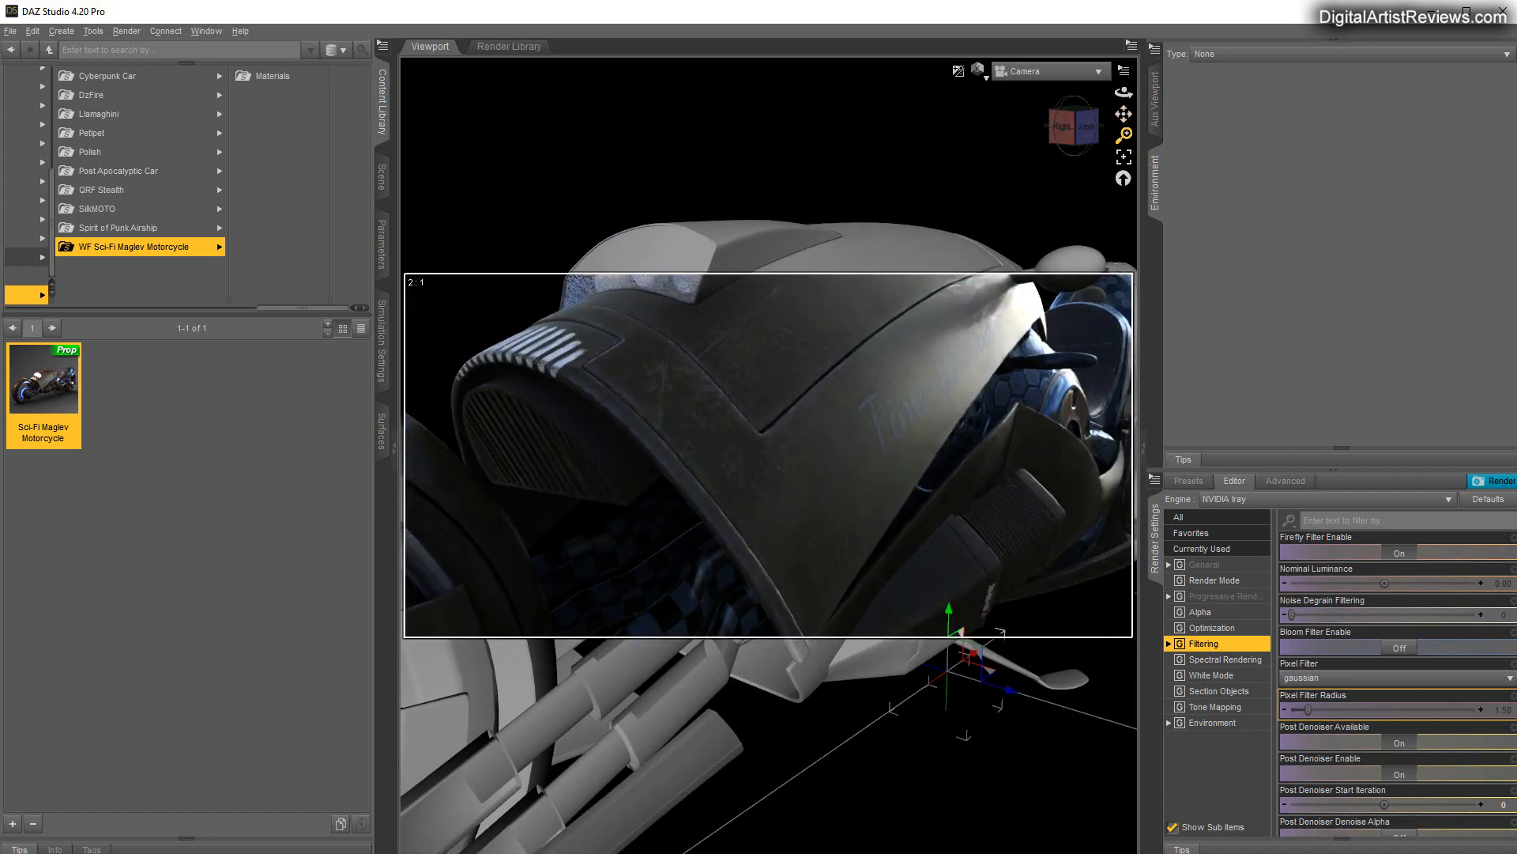
pyautogui.moveTo(1124, 136)
pyautogui.mouseDown()
pyautogui.moveTo(1138, 100)
pyautogui.moveTo(1138, 146)
pyautogui.mouseUp()
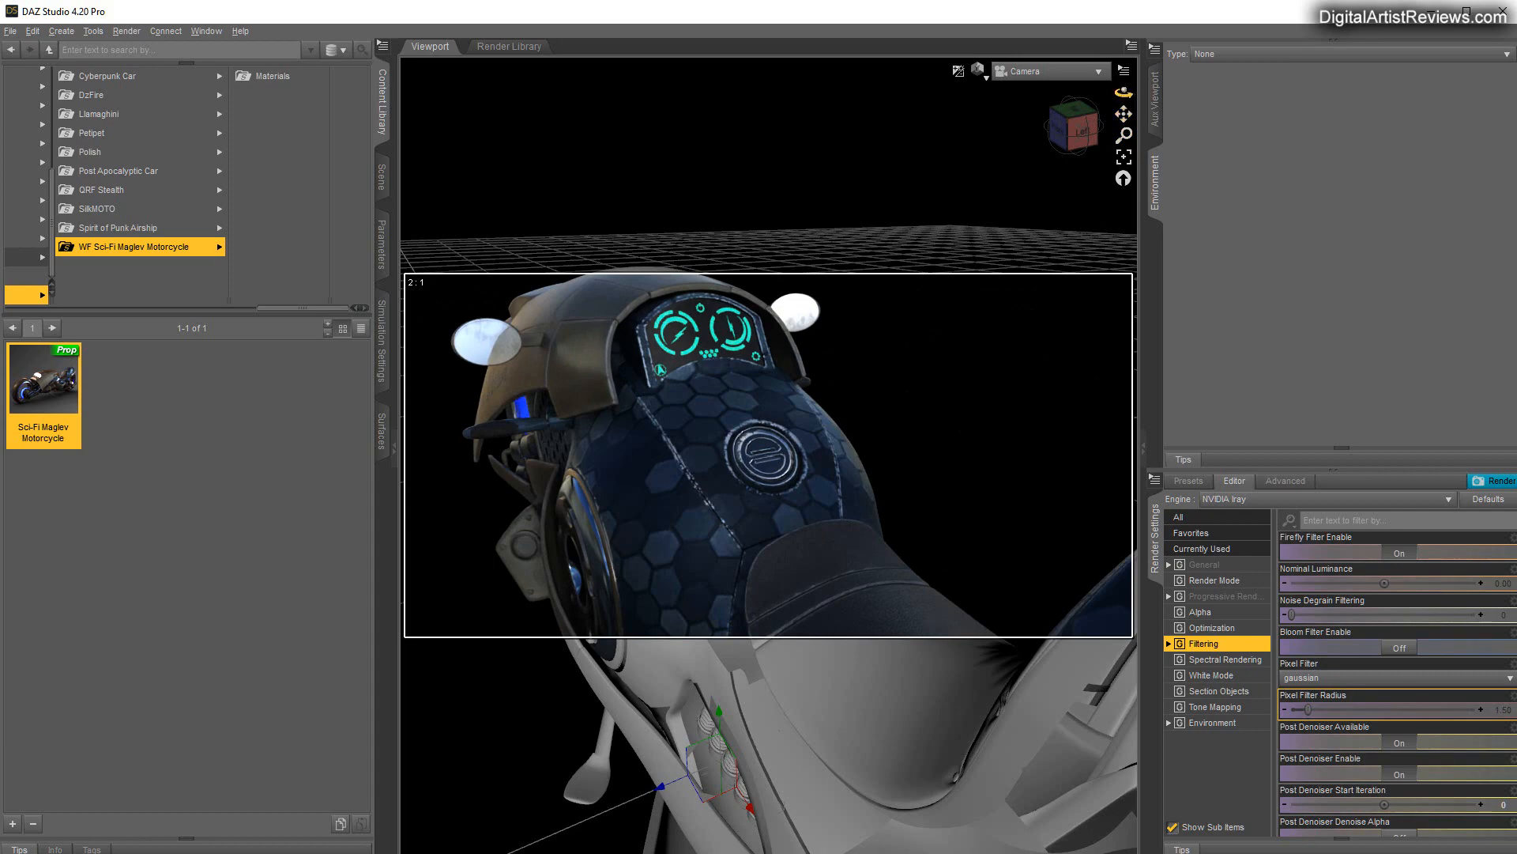
pyautogui.moveTo(1124, 92); pyautogui.dragTo(1320, 76)
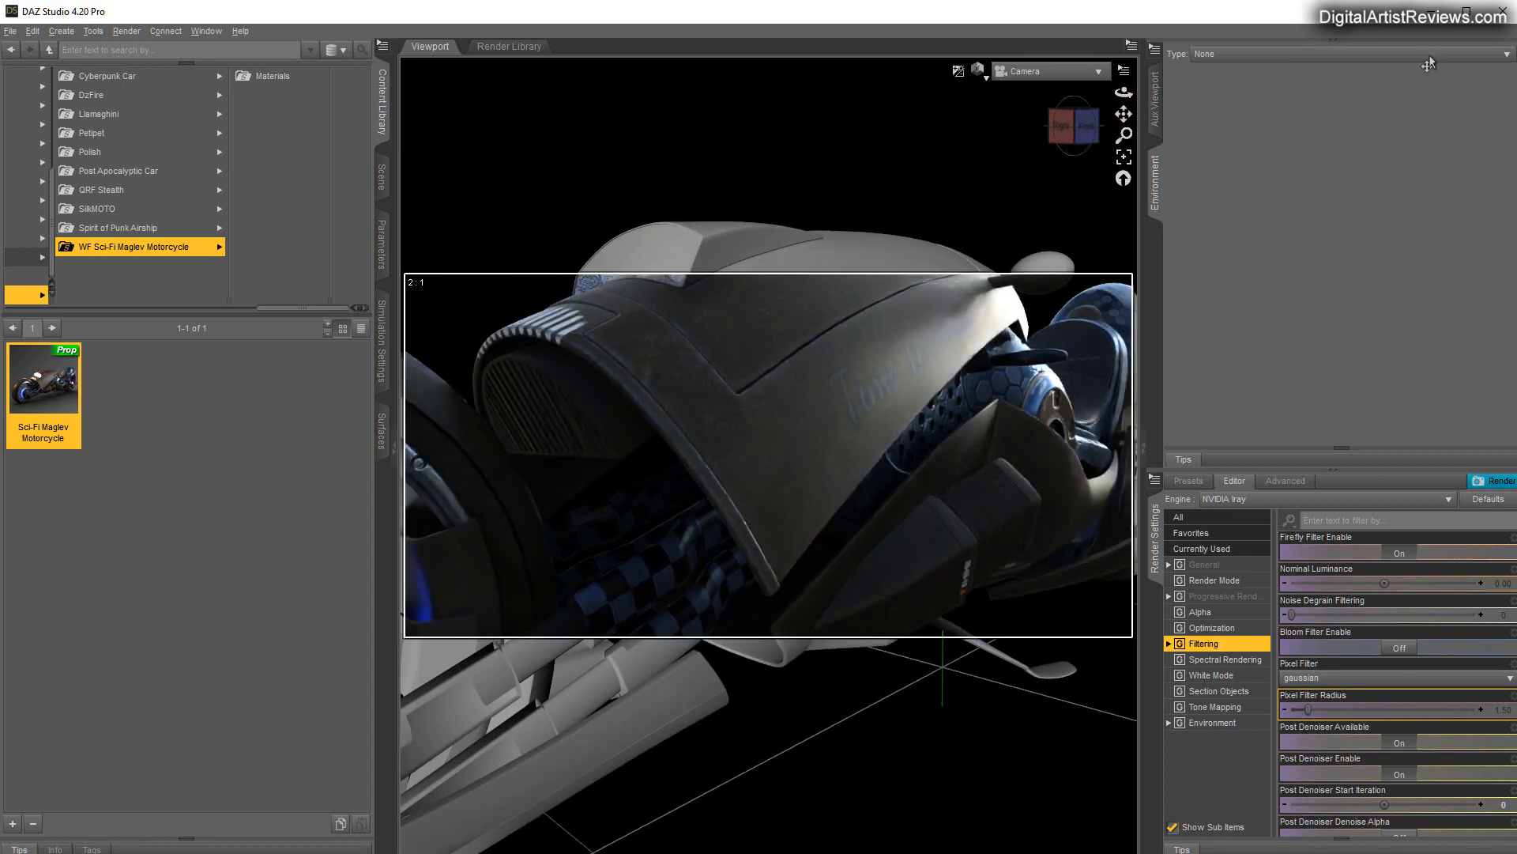
pyautogui.moveTo(1124, 134); pyautogui.dragTo(1130, 108)
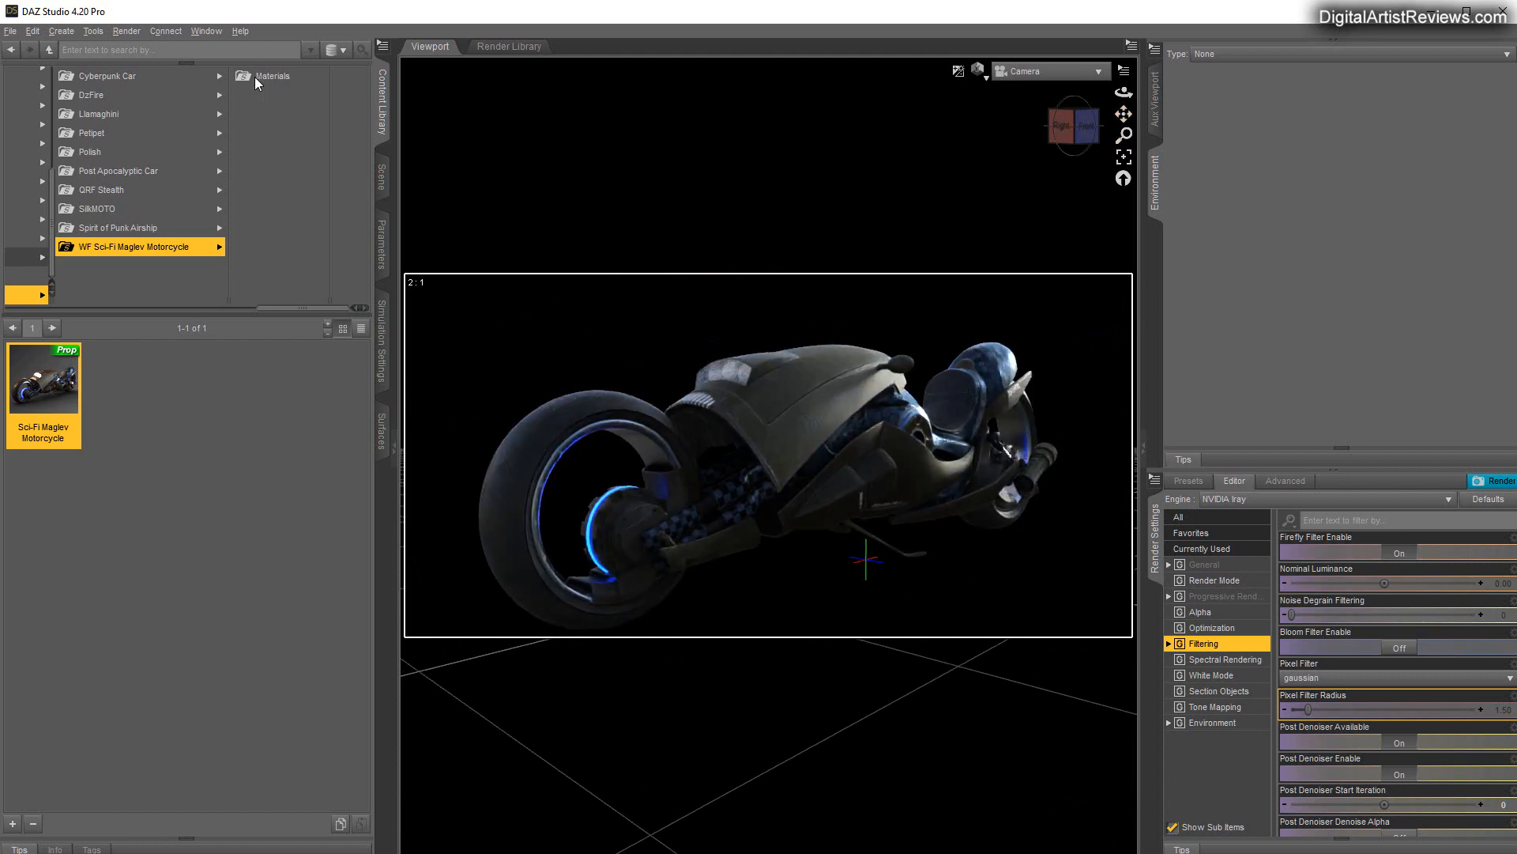
# Select the motorcycle in the scene and apply the orange material preset from its Materials folder.
pyautogui.click(255, 77)
pyautogui.click(382, 175)
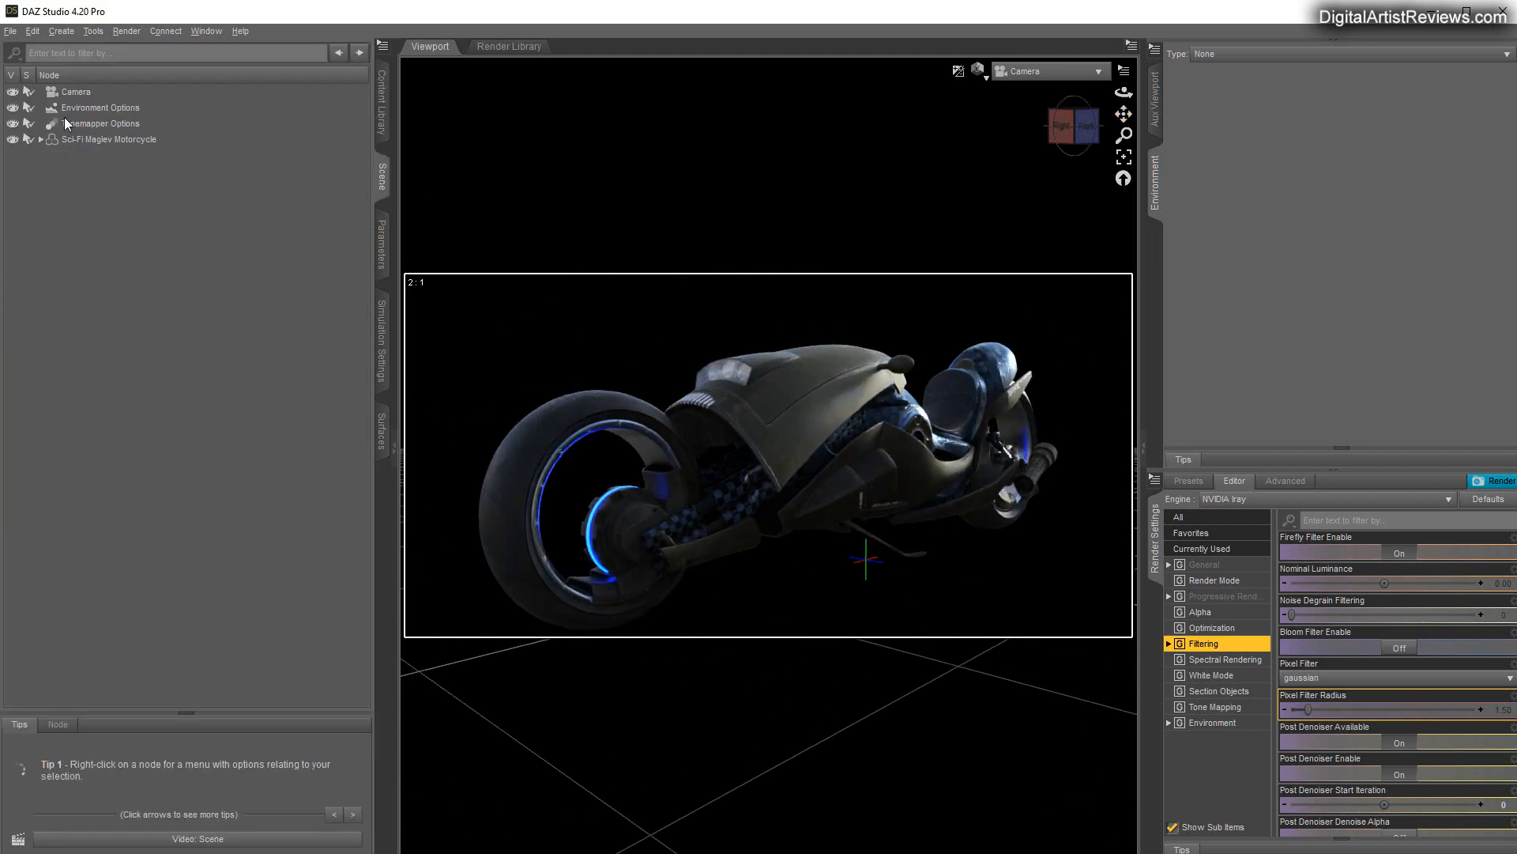
pyautogui.click(65, 140)
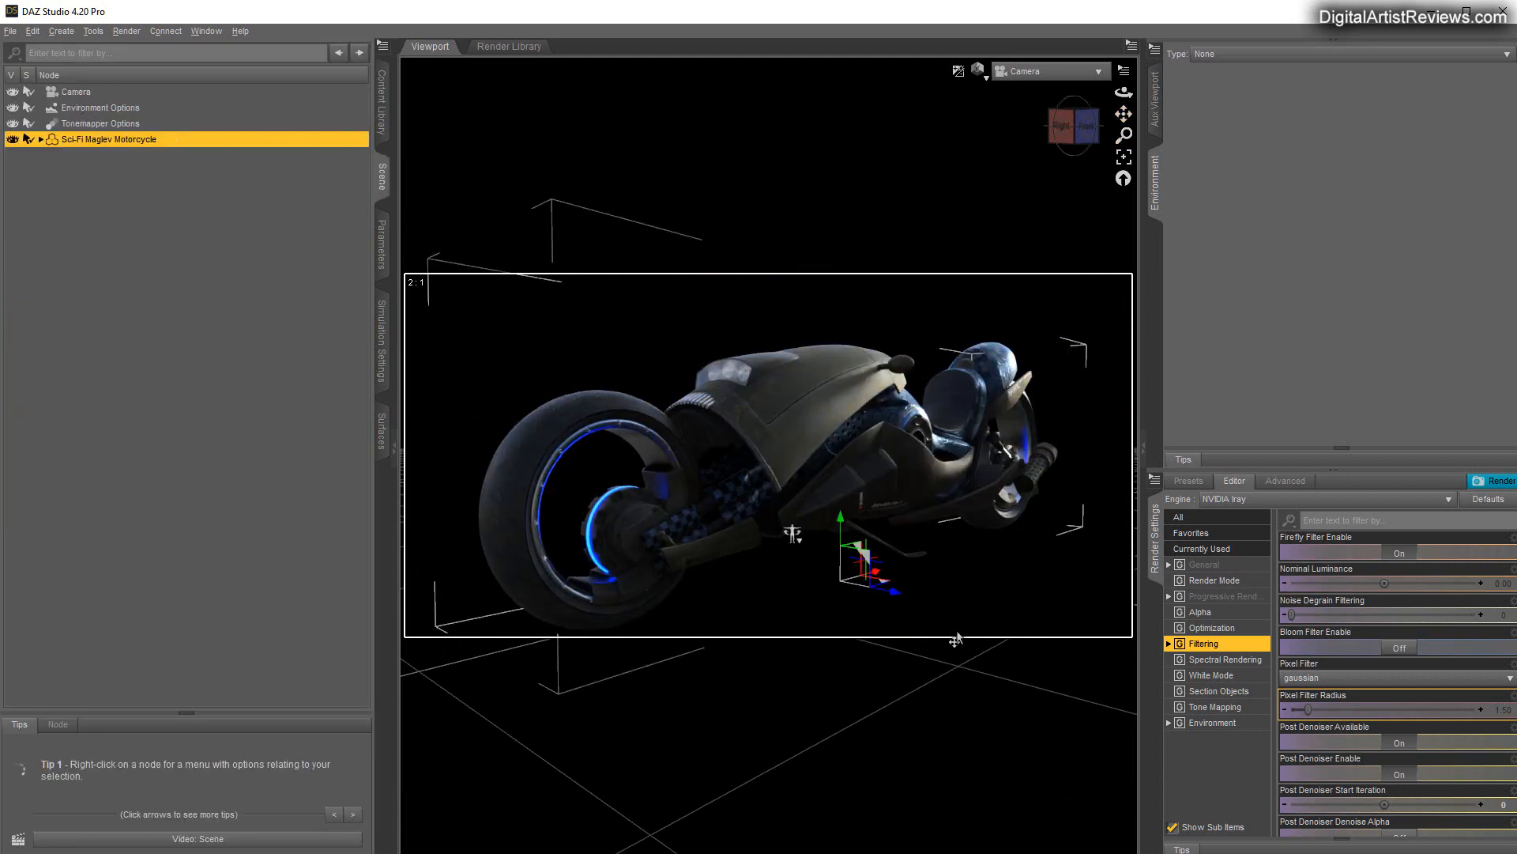
pyautogui.click(382, 101)
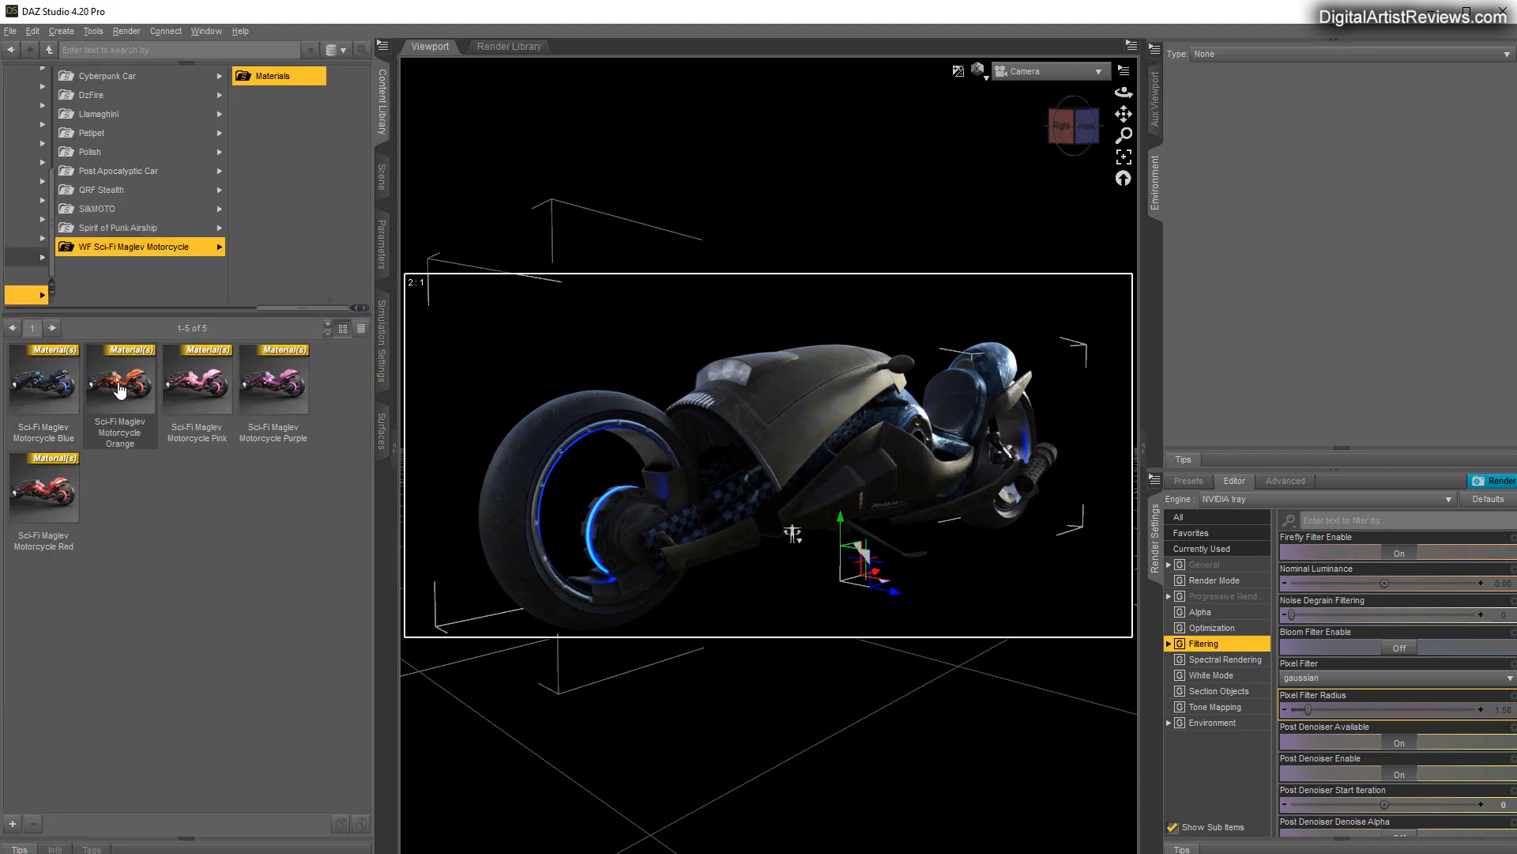
pyautogui.doubleClick(122, 386)
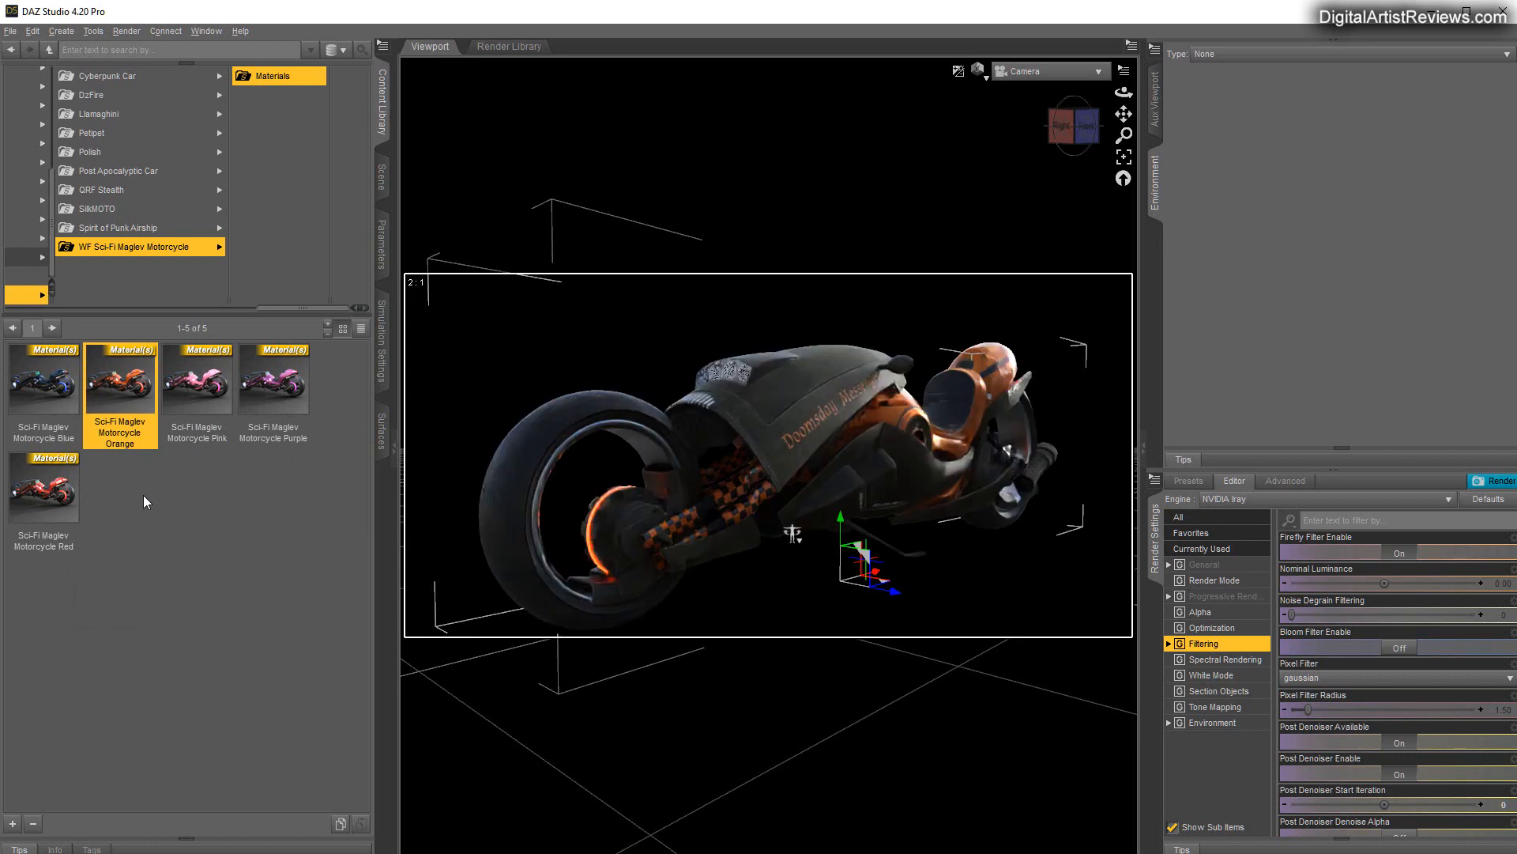
# Try the pink, purple and red material presets on the motorcycle, and finish by applying the blue preset.
pyautogui.click(190, 391)
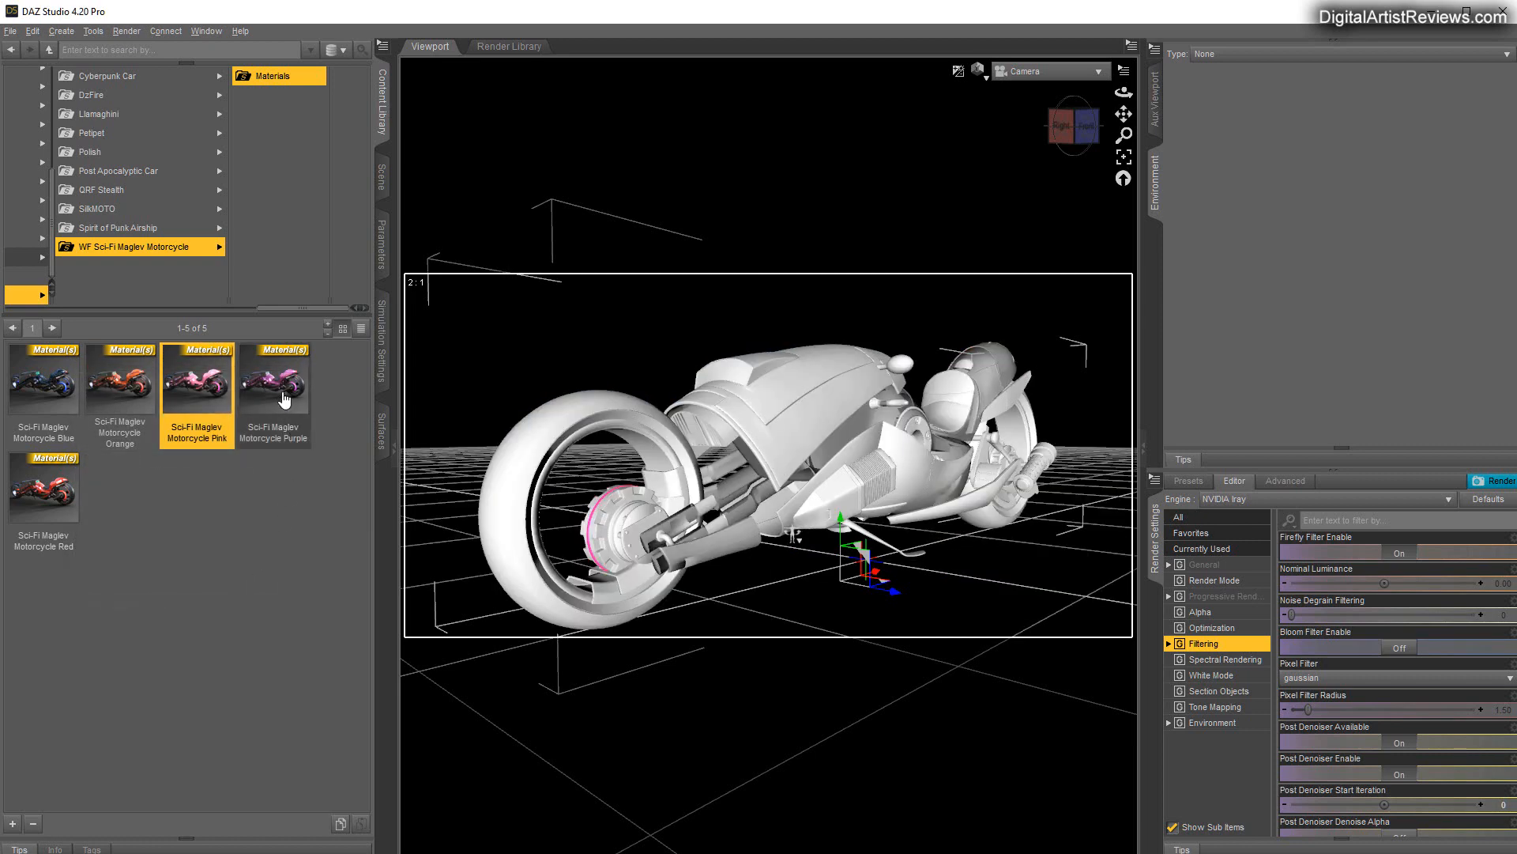
pyautogui.doubleClick(283, 395)
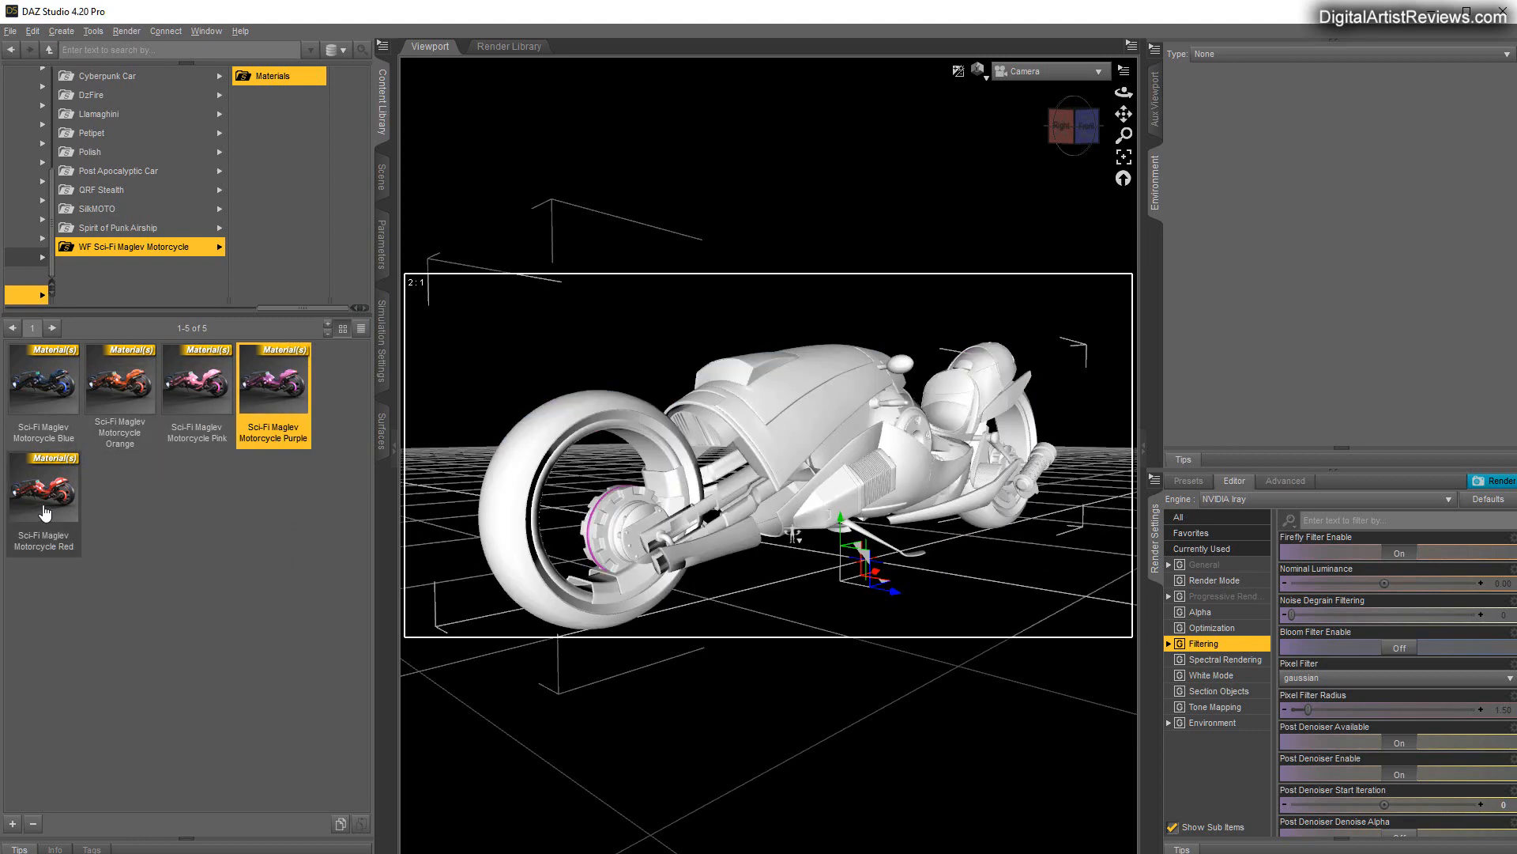
pyautogui.doubleClick(45, 512)
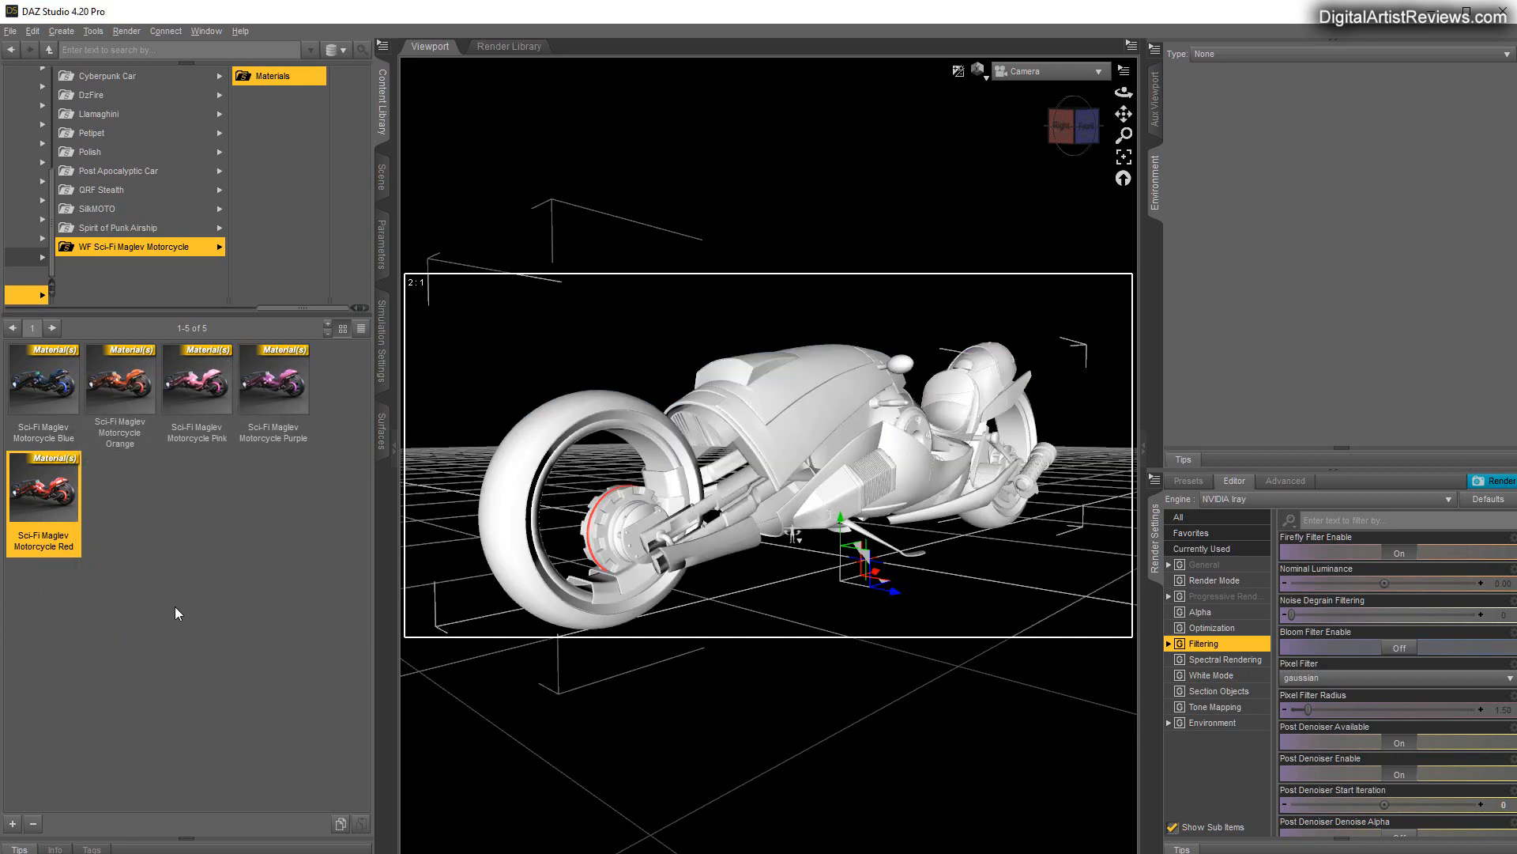
pyautogui.doubleClick(38, 387)
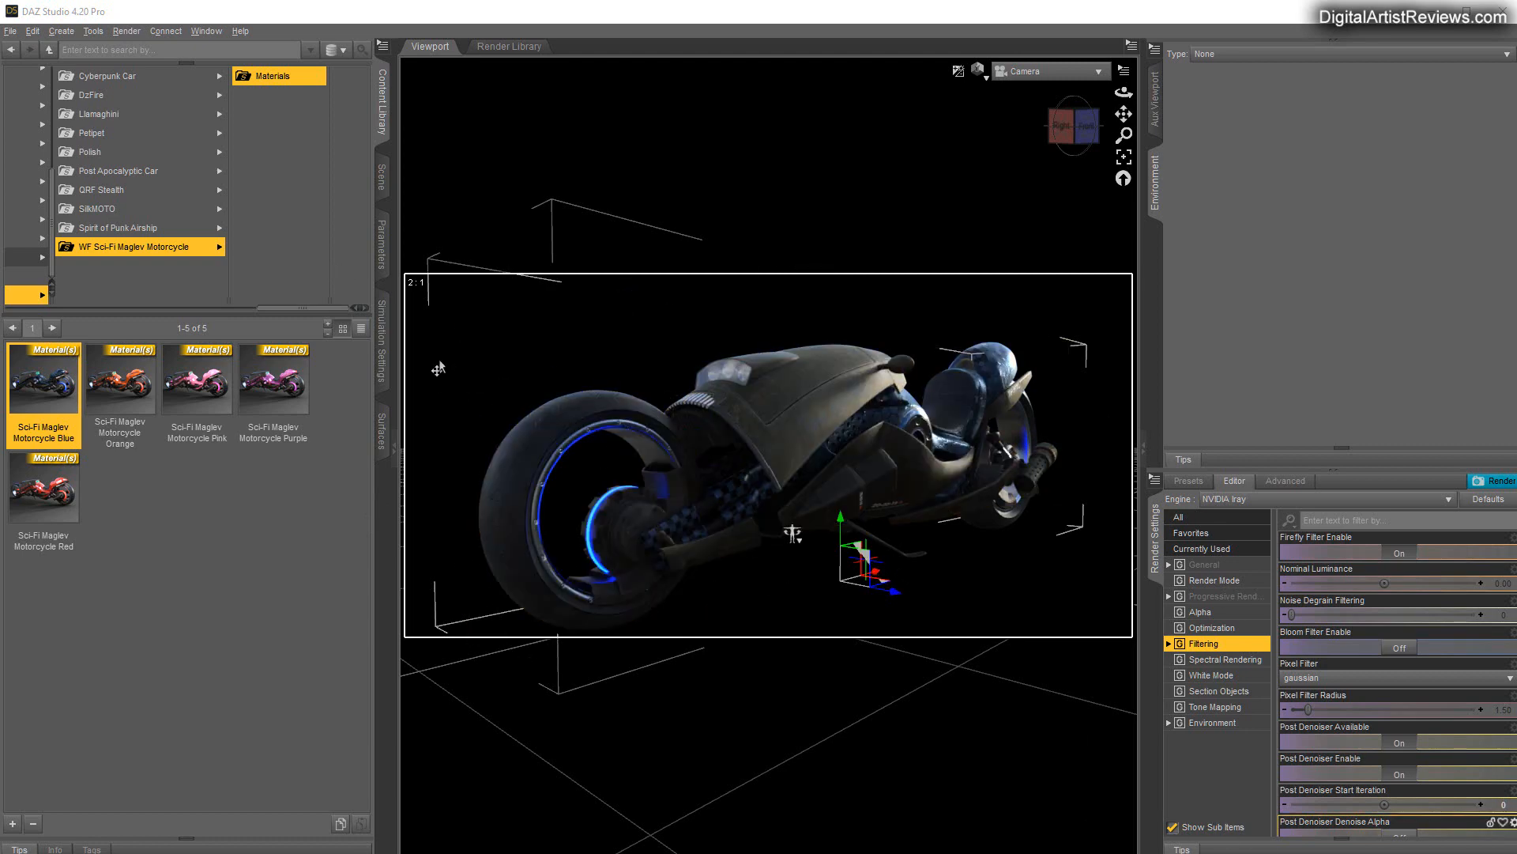
# Expand the motorcycle's hierarchy, test the Kickstand's Kickstand Up Down control through its range and return it to 0.
pyautogui.click(383, 178)
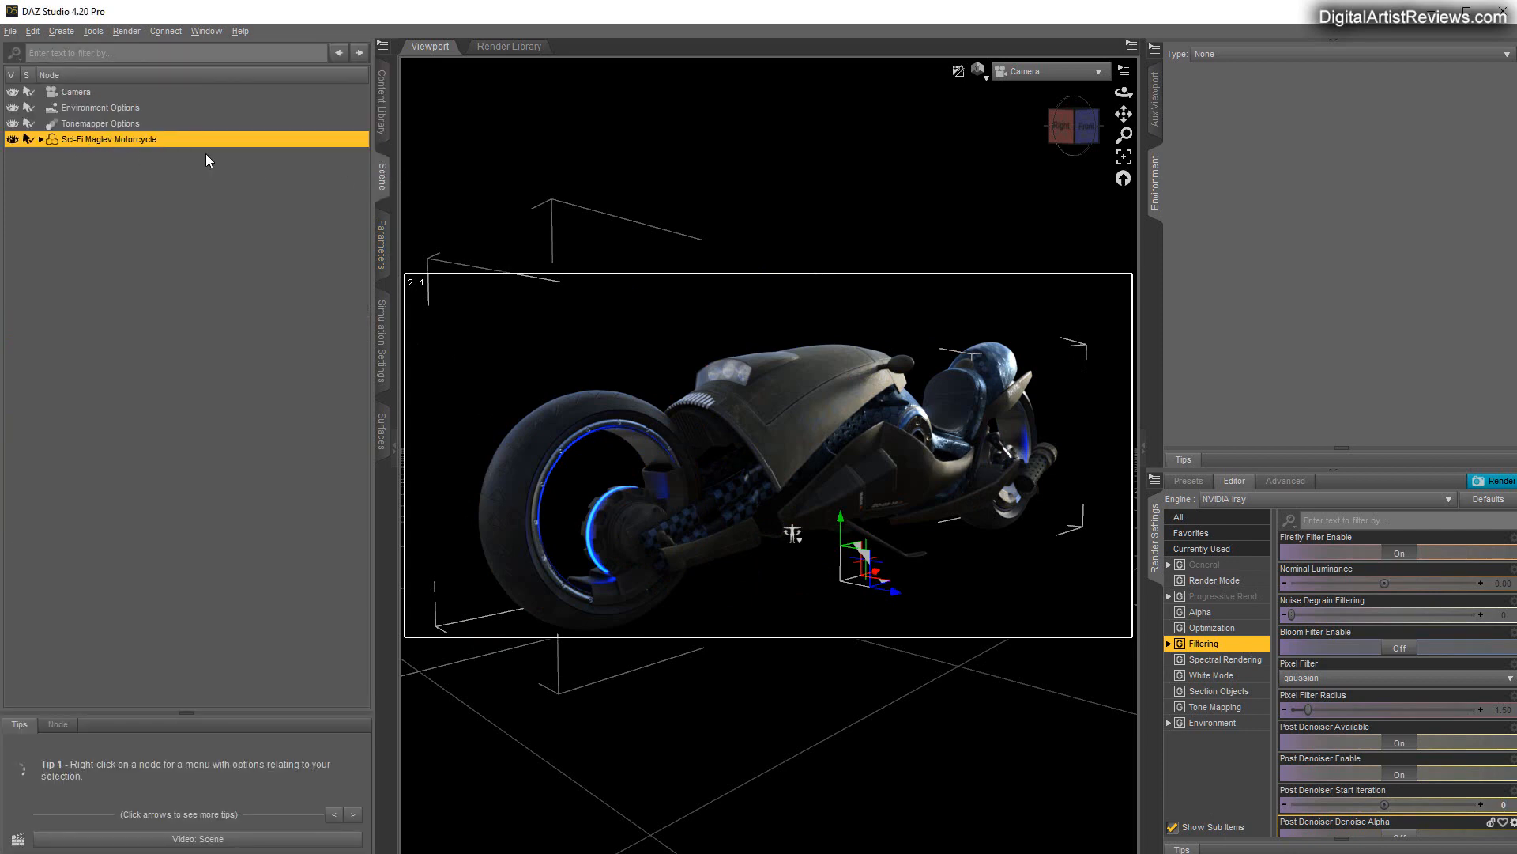
pyautogui.click(383, 253)
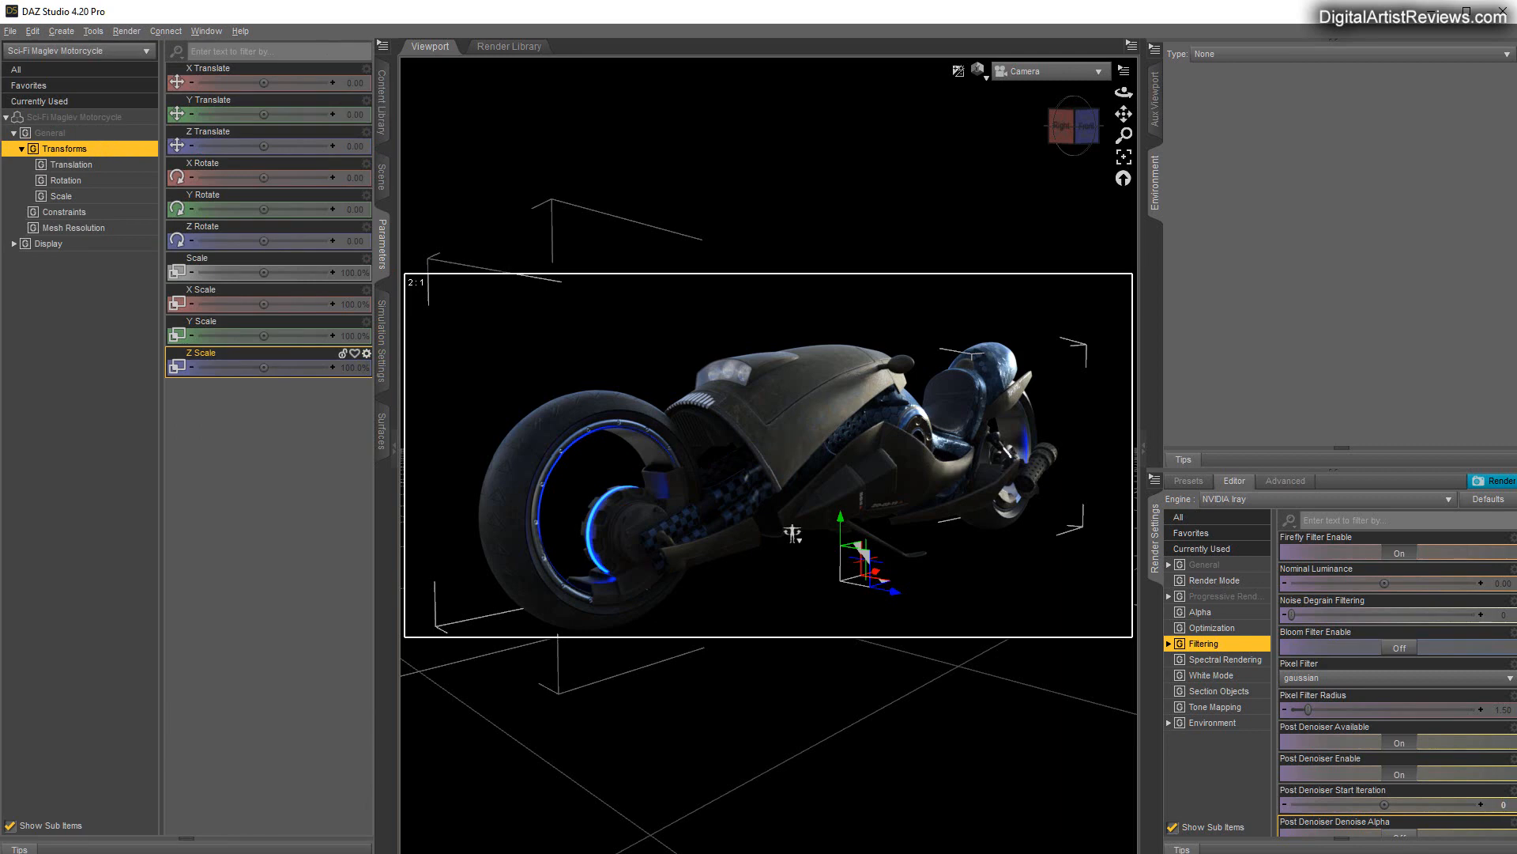
pyautogui.click(382, 178)
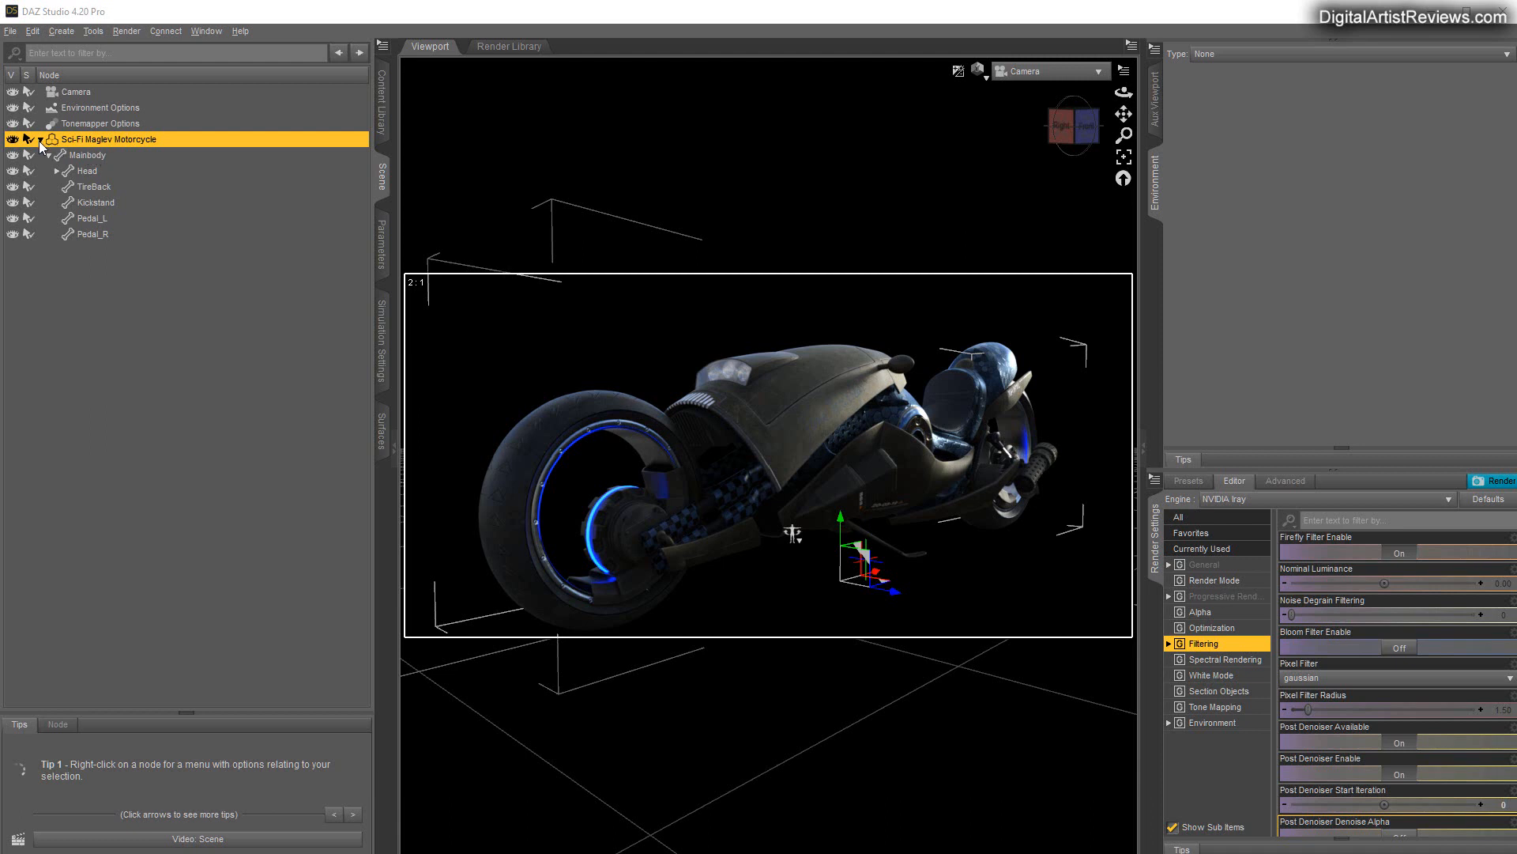
pyautogui.click(95, 204)
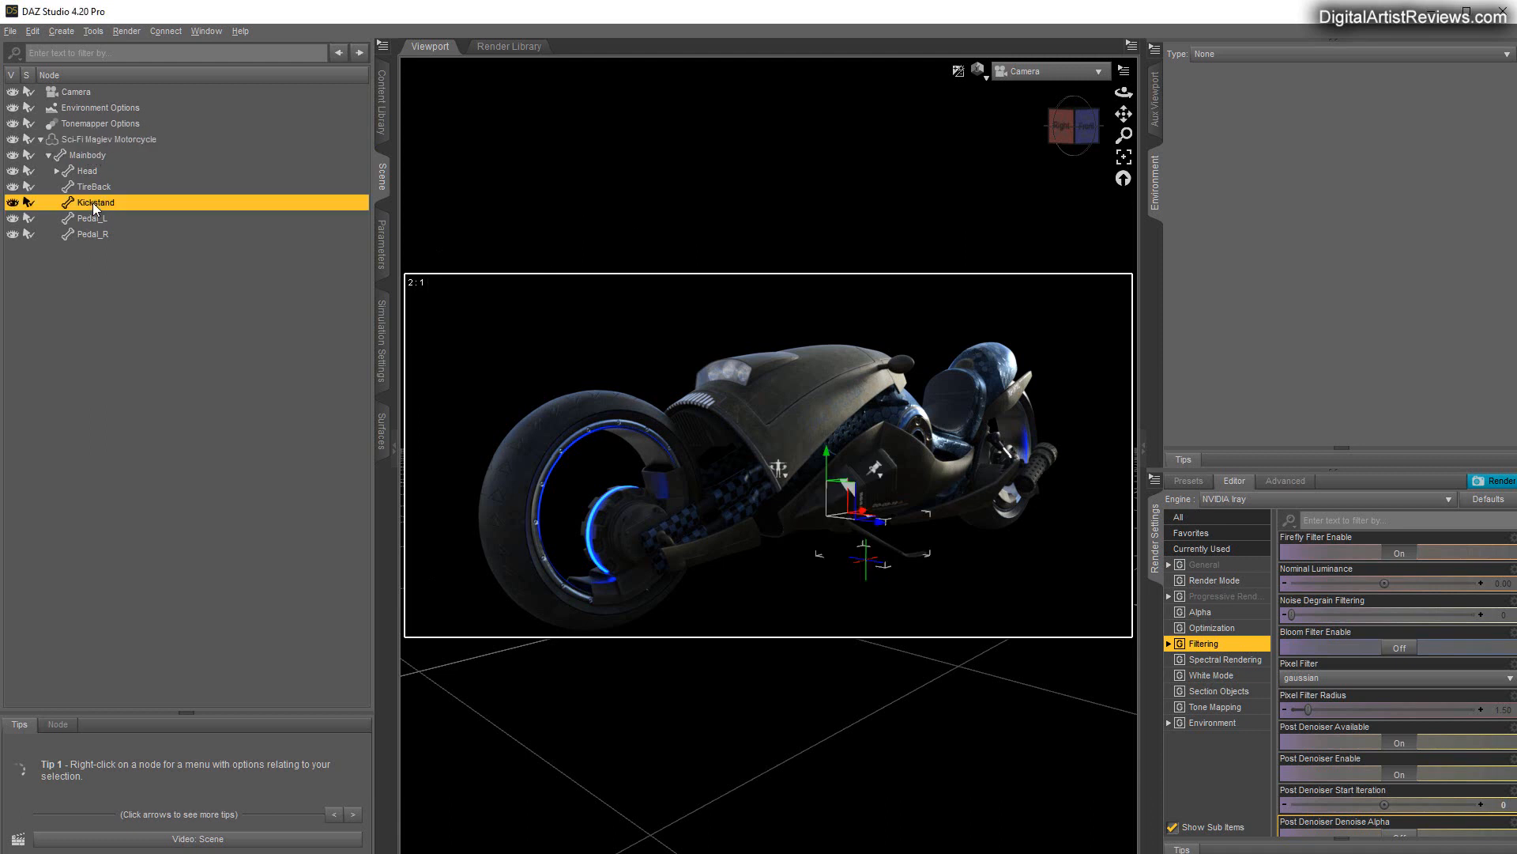
pyautogui.click(383, 256)
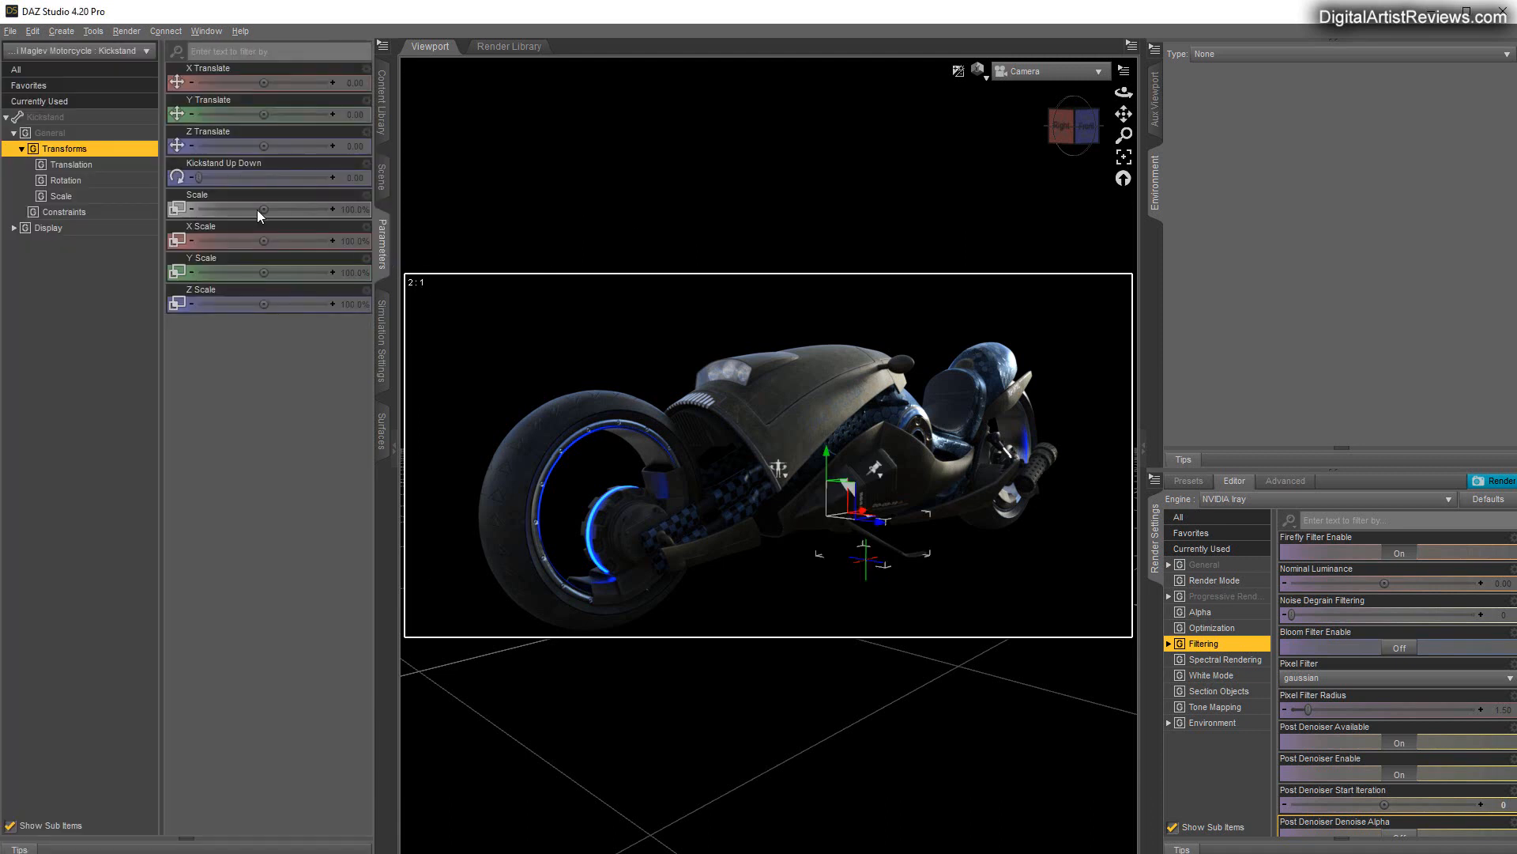
pyautogui.moveTo(265, 181); pyautogui.dragTo(406, 200)
pyautogui.moveTo(221, 179); pyautogui.dragTo(73, 184)
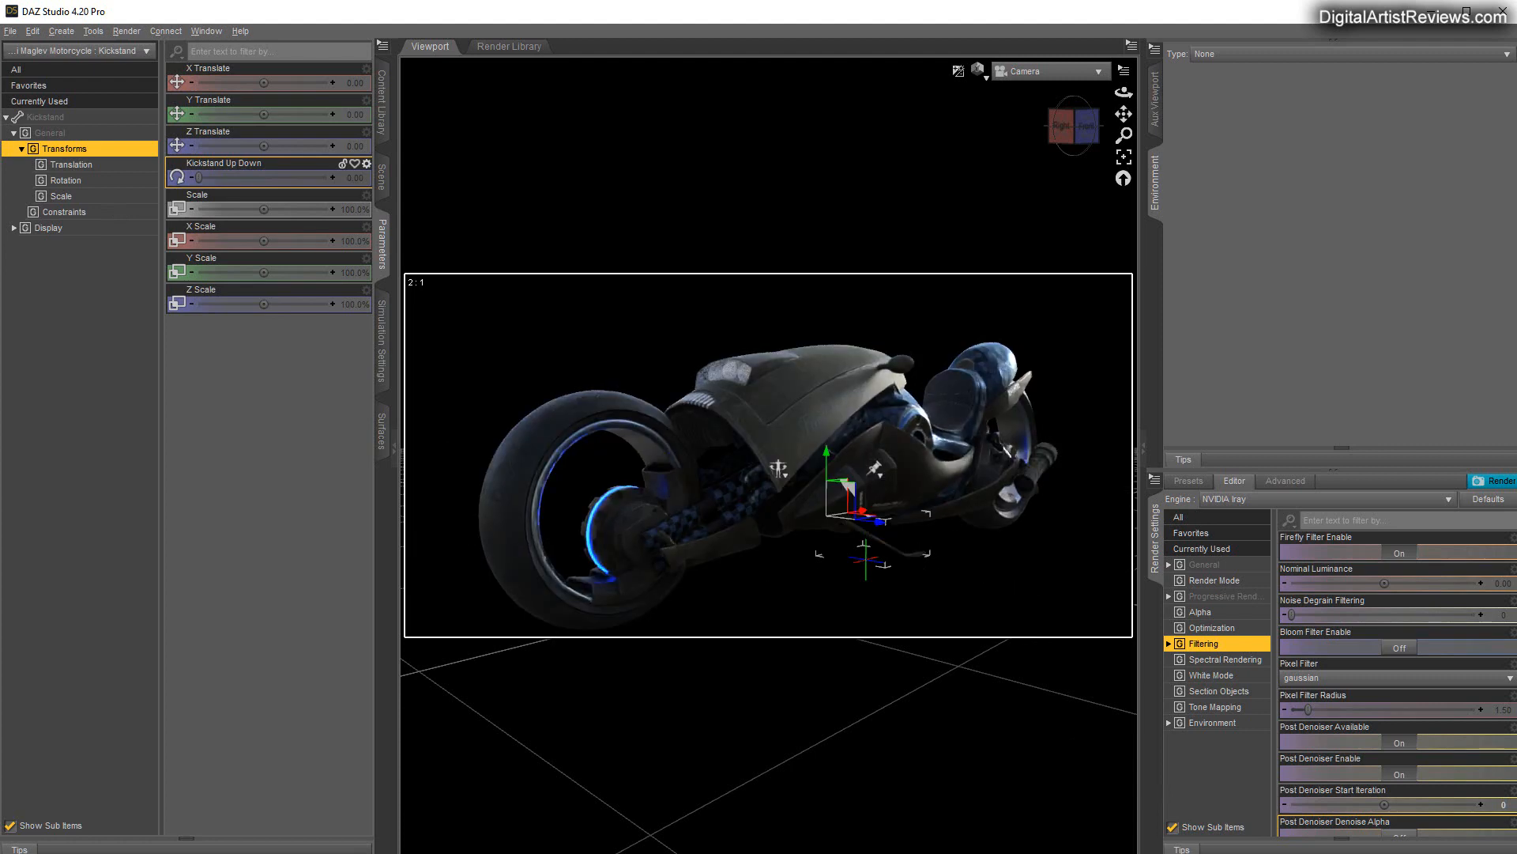
# Select Pedal_L, frame it up close and test its Pedal L rotate control, returning it to 0.
pyautogui.click(382, 177)
pyautogui.click(94, 219)
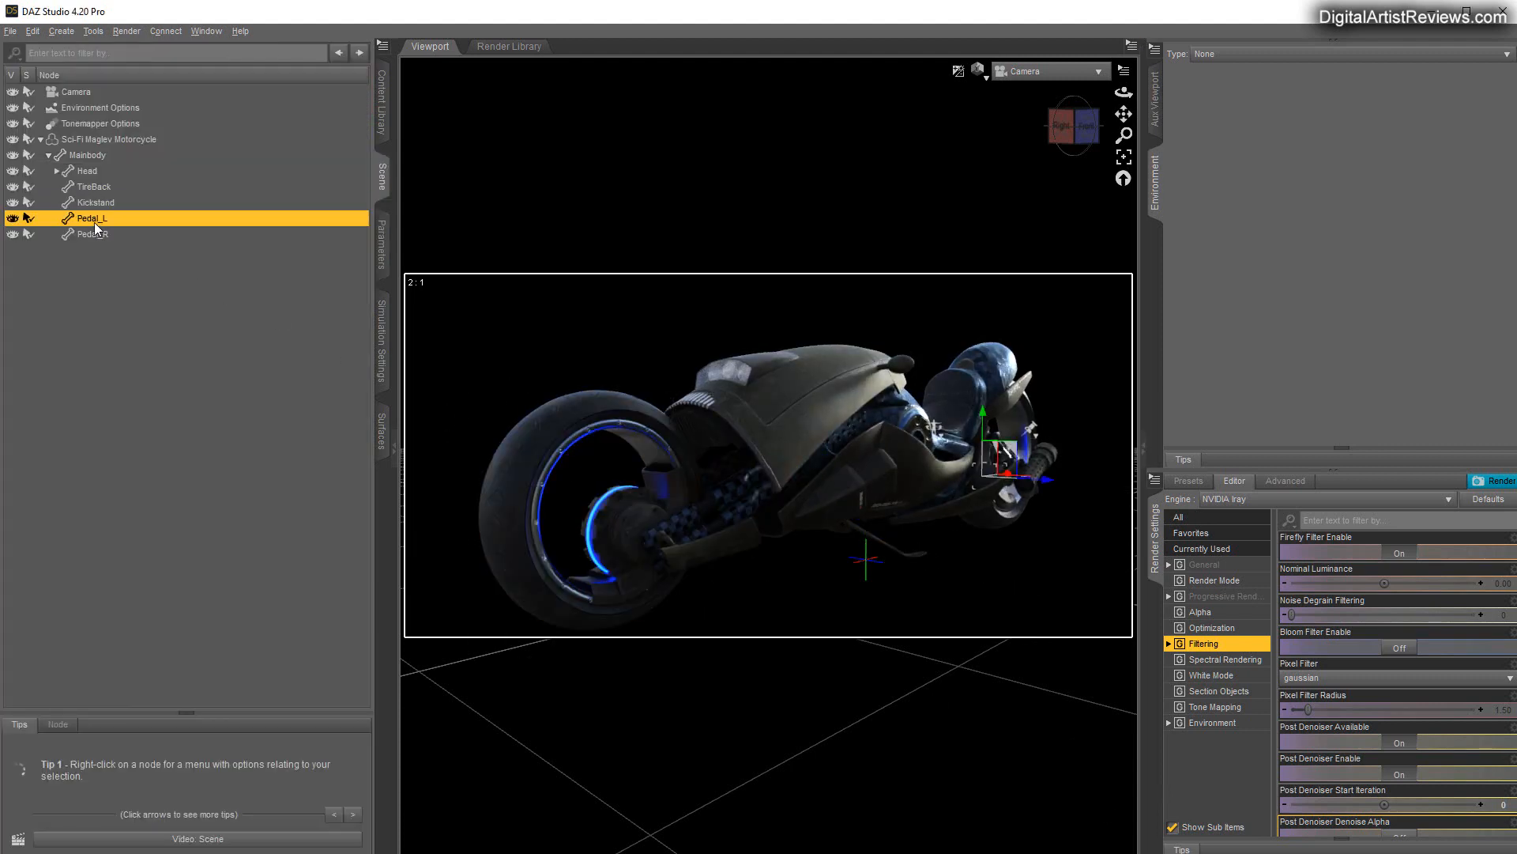
pyautogui.moveTo(1124, 92); pyautogui.dragTo(974, 93)
pyautogui.moveTo(1124, 135); pyautogui.dragTo(1071, 55)
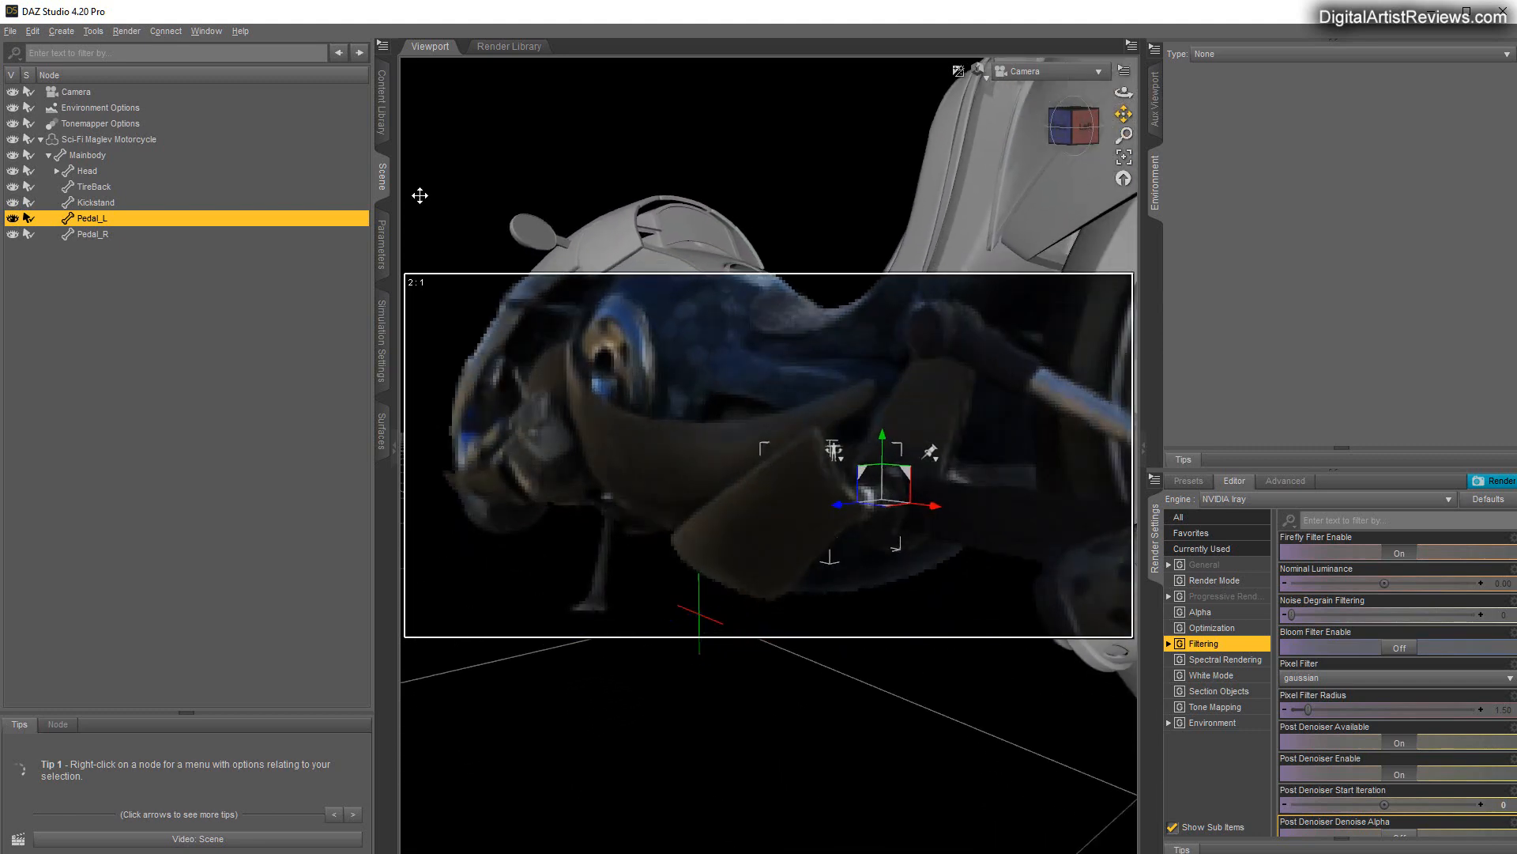
pyautogui.click(382, 244)
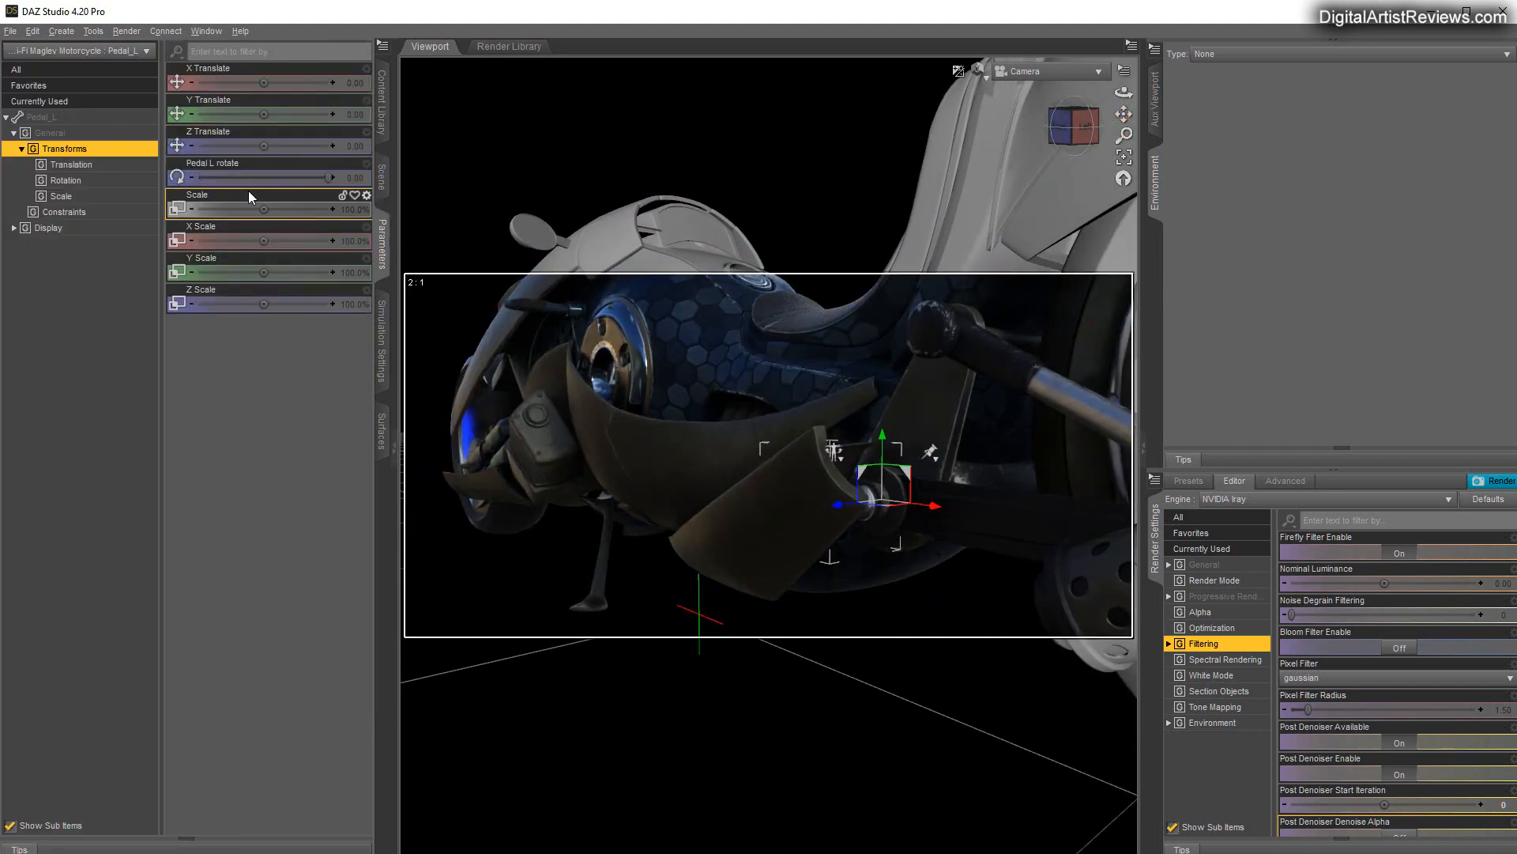
pyautogui.moveTo(328, 180); pyautogui.dragTo(506, 198)
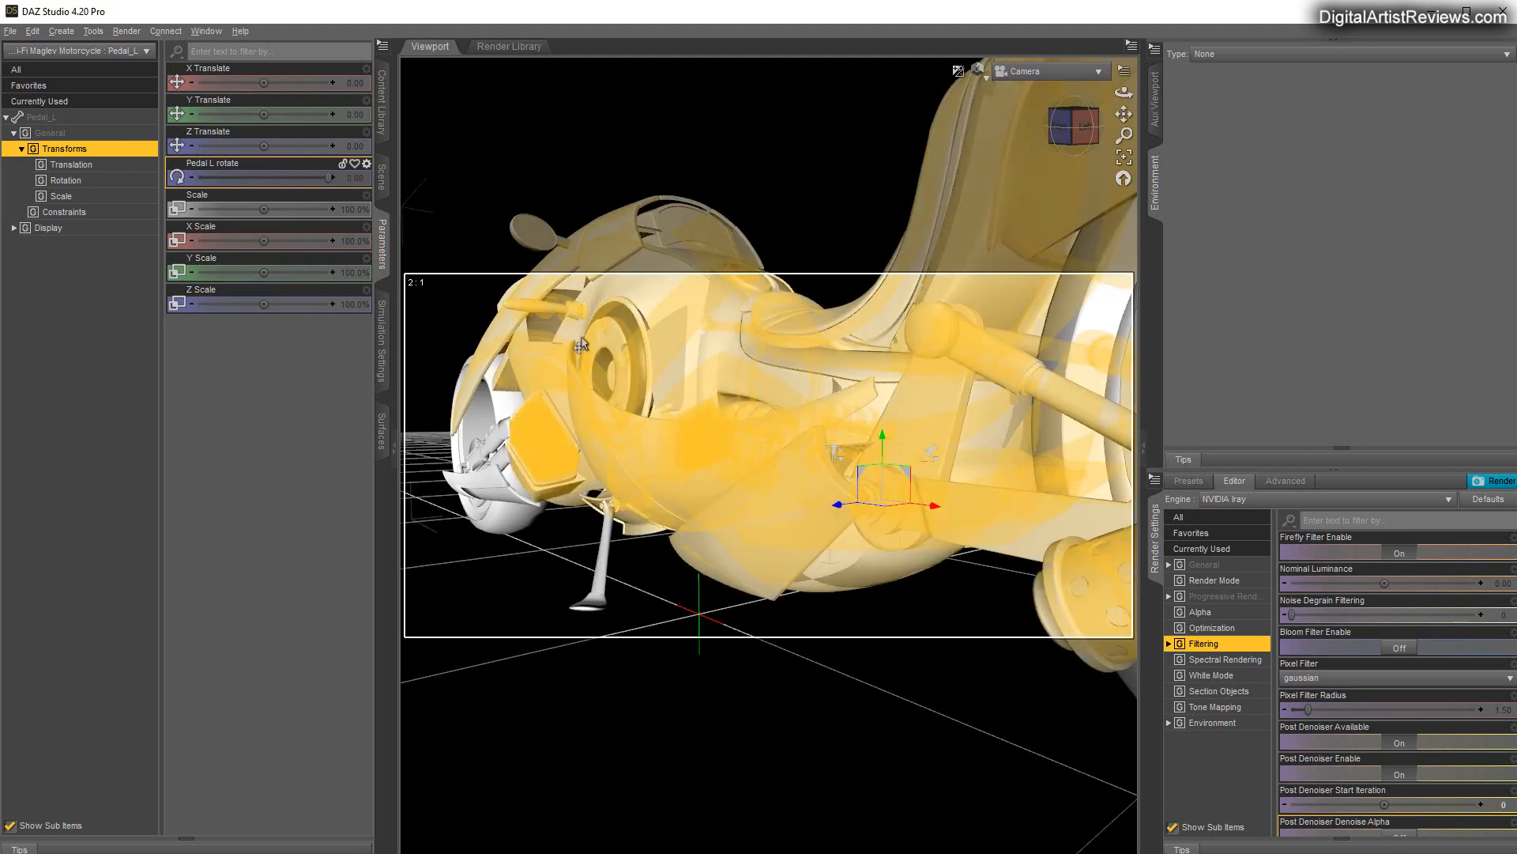
# Steer the motorcycle's Head with Steer Left Right to about 12.8 and frame the whole bike from the front three-quarter angle.
pyautogui.click(383, 175)
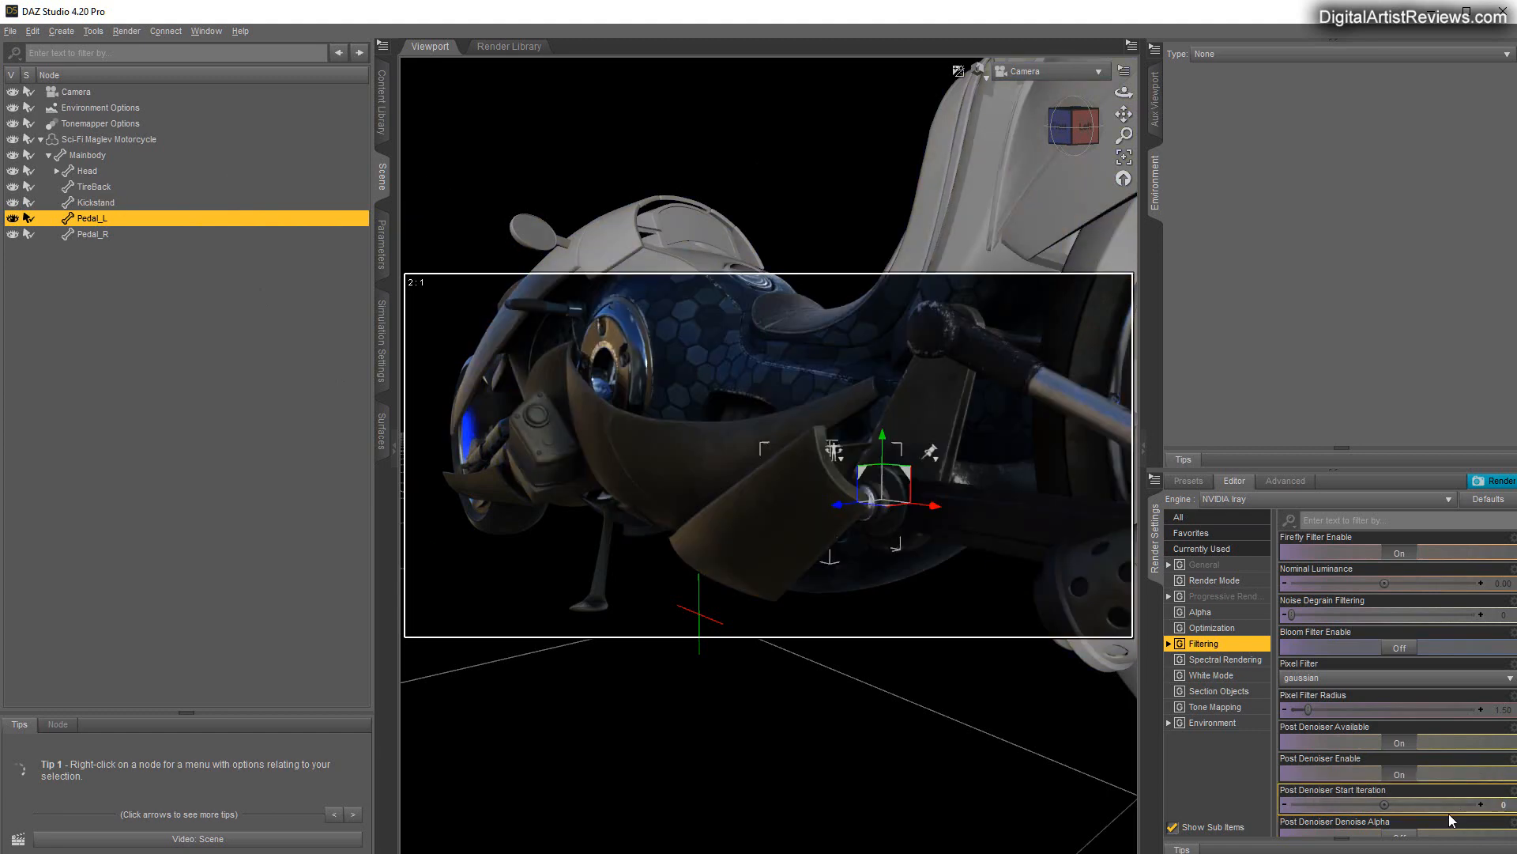
pyautogui.click(62, 167)
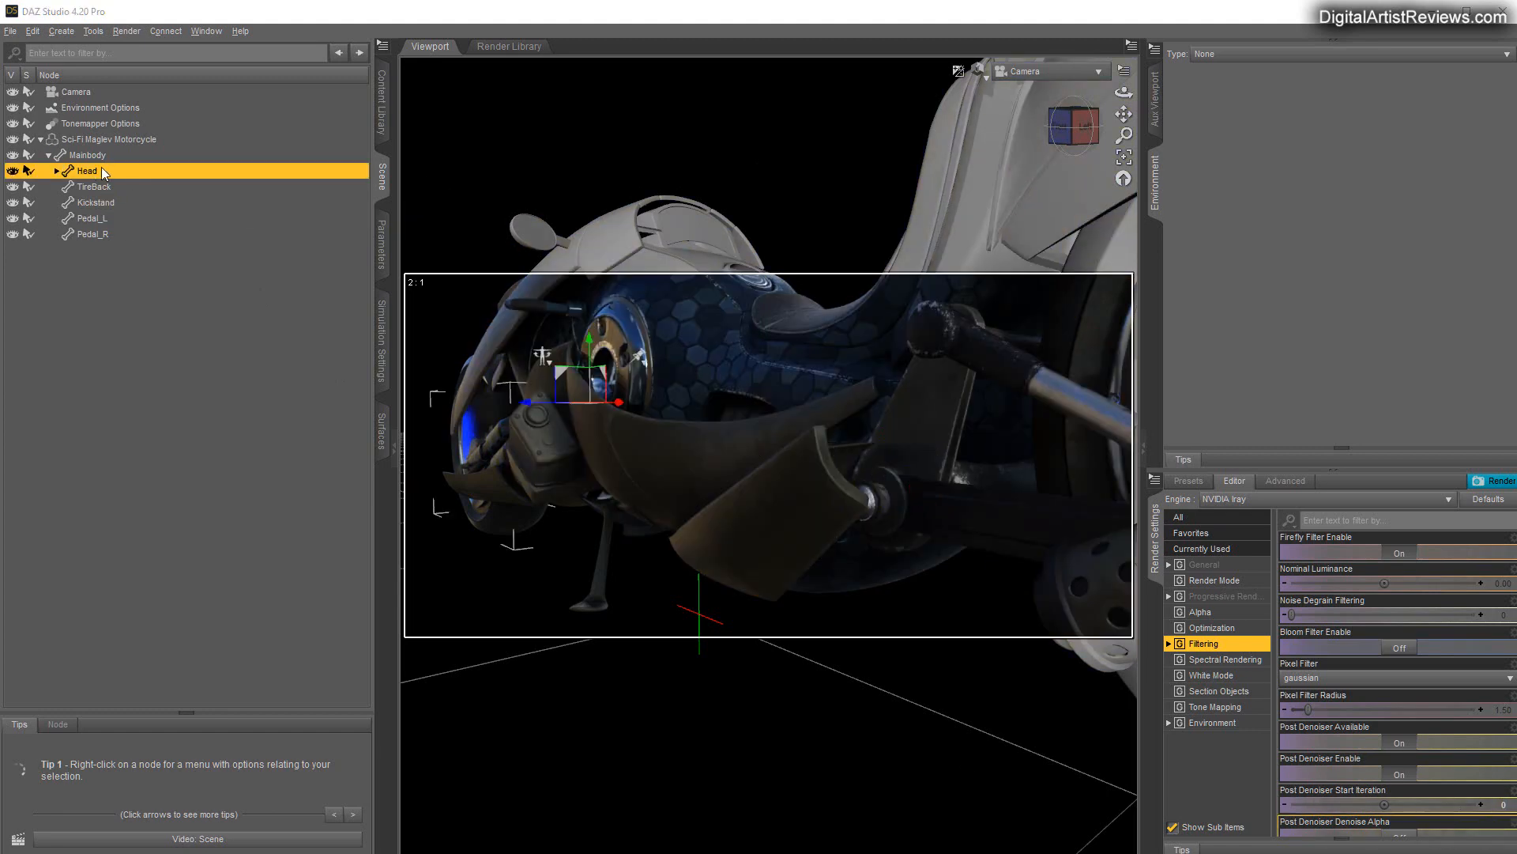
pyautogui.click(383, 243)
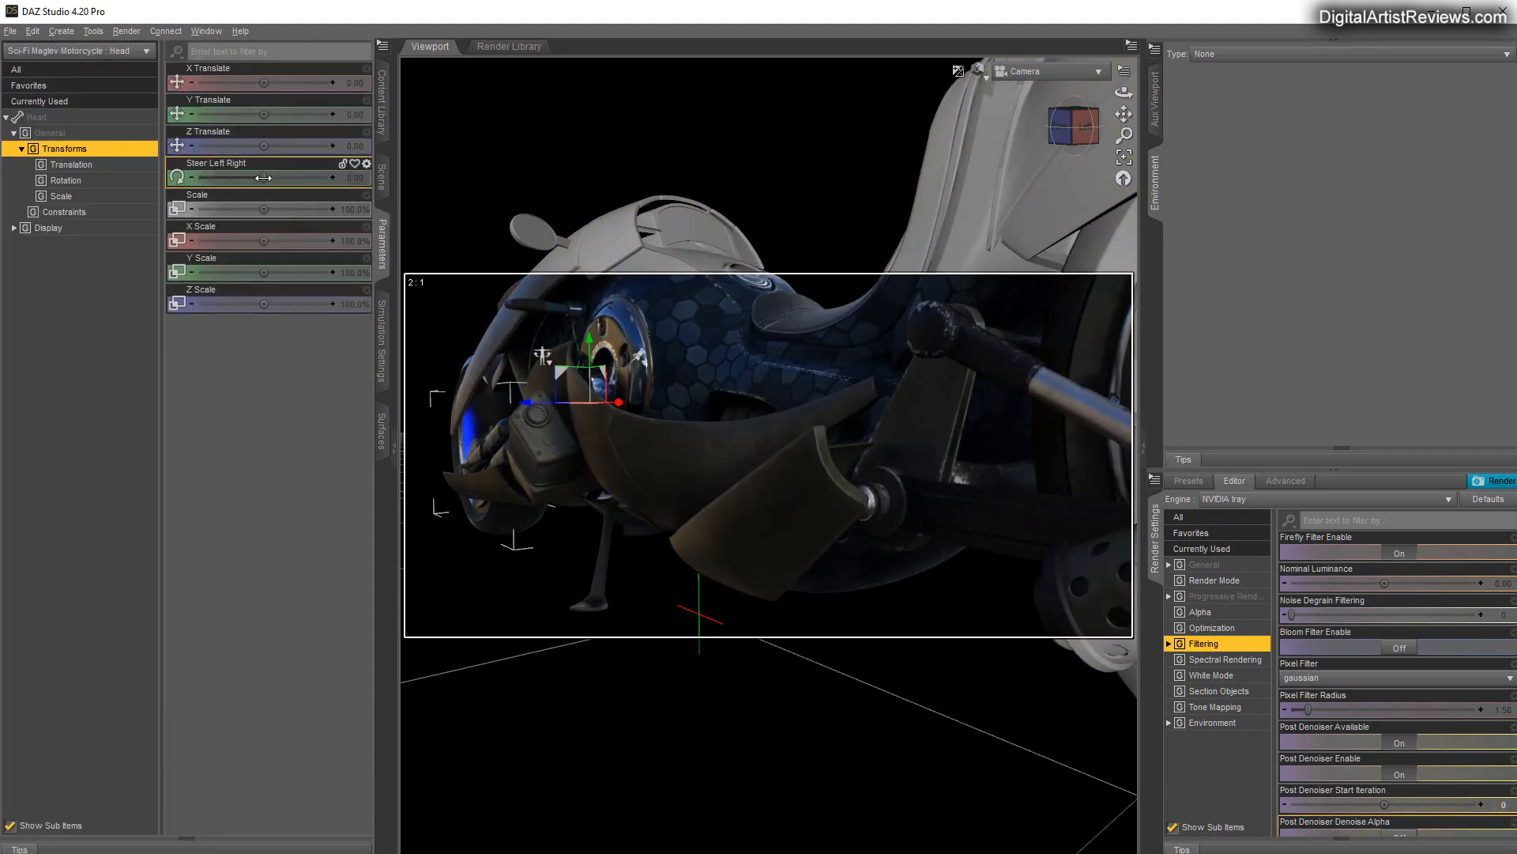
pyautogui.moveTo(263, 177); pyautogui.dragTo(460, 228)
pyautogui.moveTo(1124, 92); pyautogui.dragTo(1217, 103)
pyautogui.scroll(-5, 1014, 271)
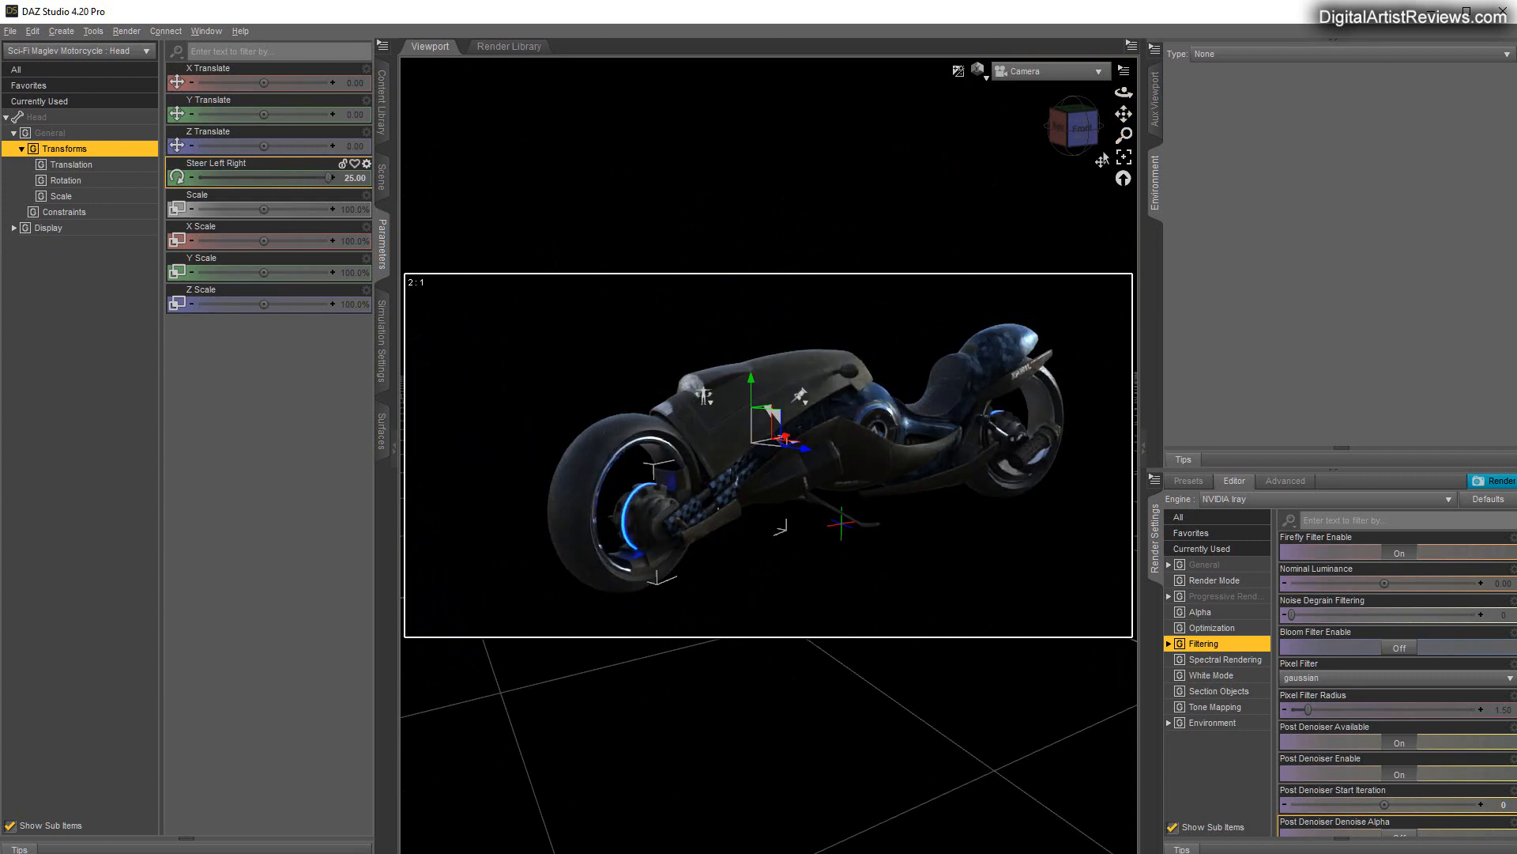
pyautogui.moveTo(1123, 92)
pyautogui.mouseDown()
pyautogui.moveTo(1206, 107)
pyautogui.moveTo(1215, 138)
pyautogui.moveTo(1162, 126)
pyautogui.moveTo(1119, 79)
pyautogui.mouseUp()
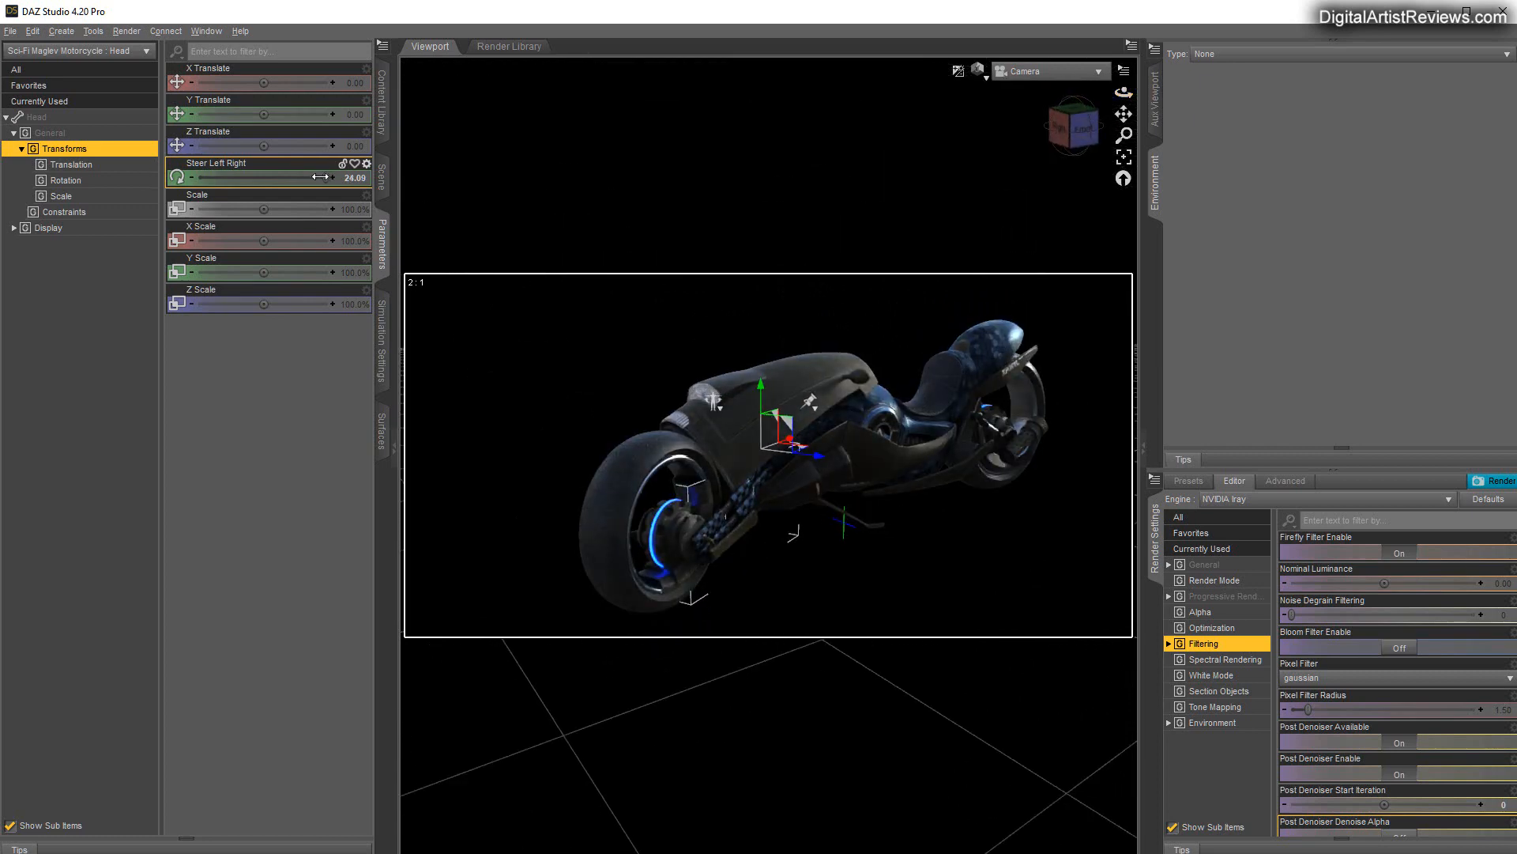
pyautogui.moveTo(320, 176)
pyautogui.mouseDown()
pyautogui.moveTo(253, 171)
pyautogui.moveTo(316, 183)
pyautogui.moveTo(296, 187)
pyautogui.mouseUp()
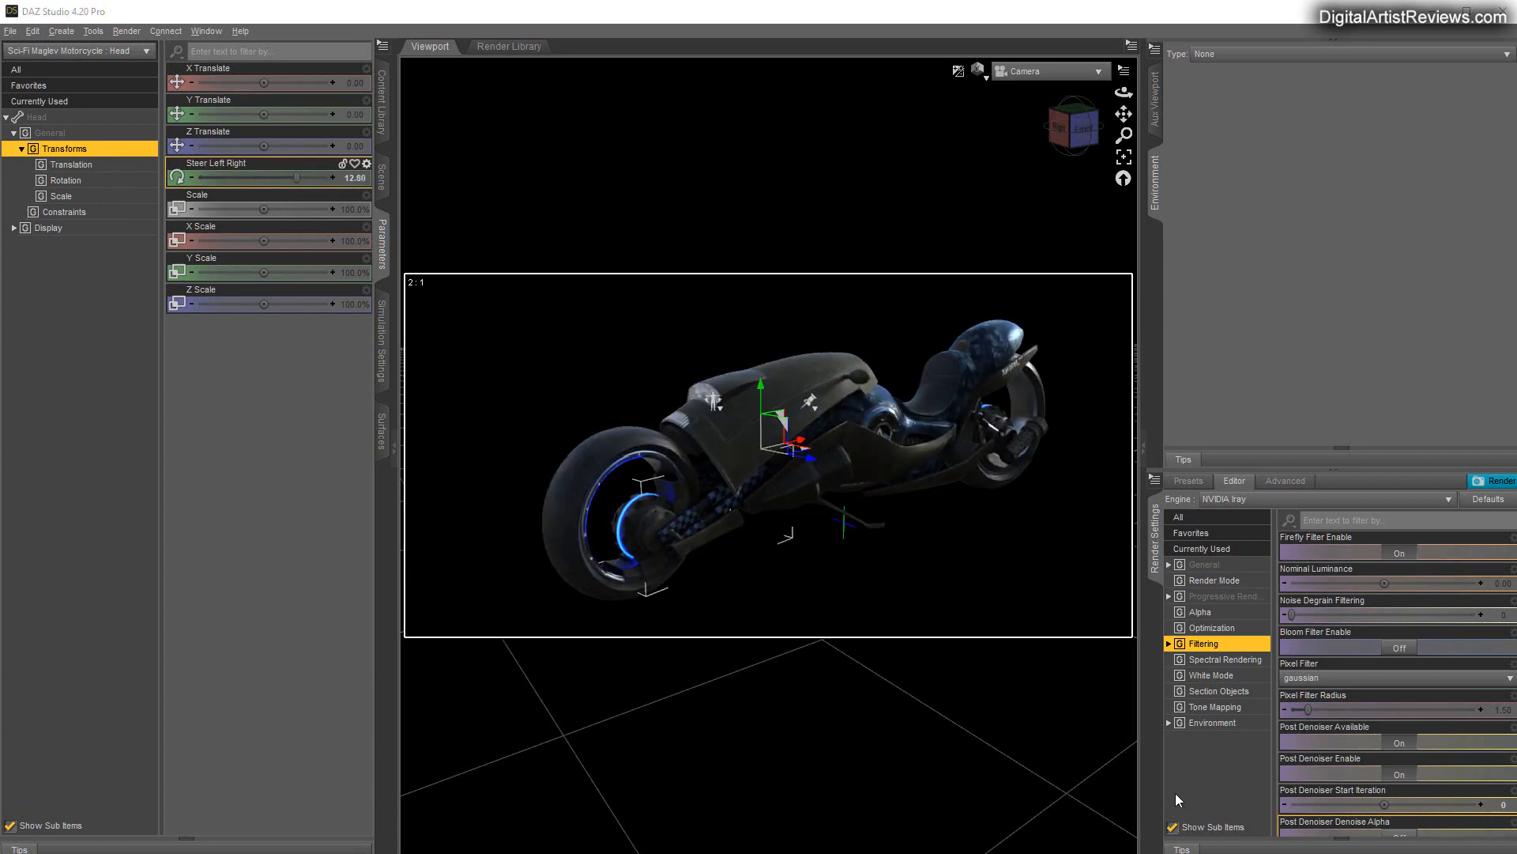
# Select TireFront under the Head, try a TireFront Twist of about 39 and set the twist back to 0.
pyautogui.click(380, 177)
pyautogui.click(56, 172)
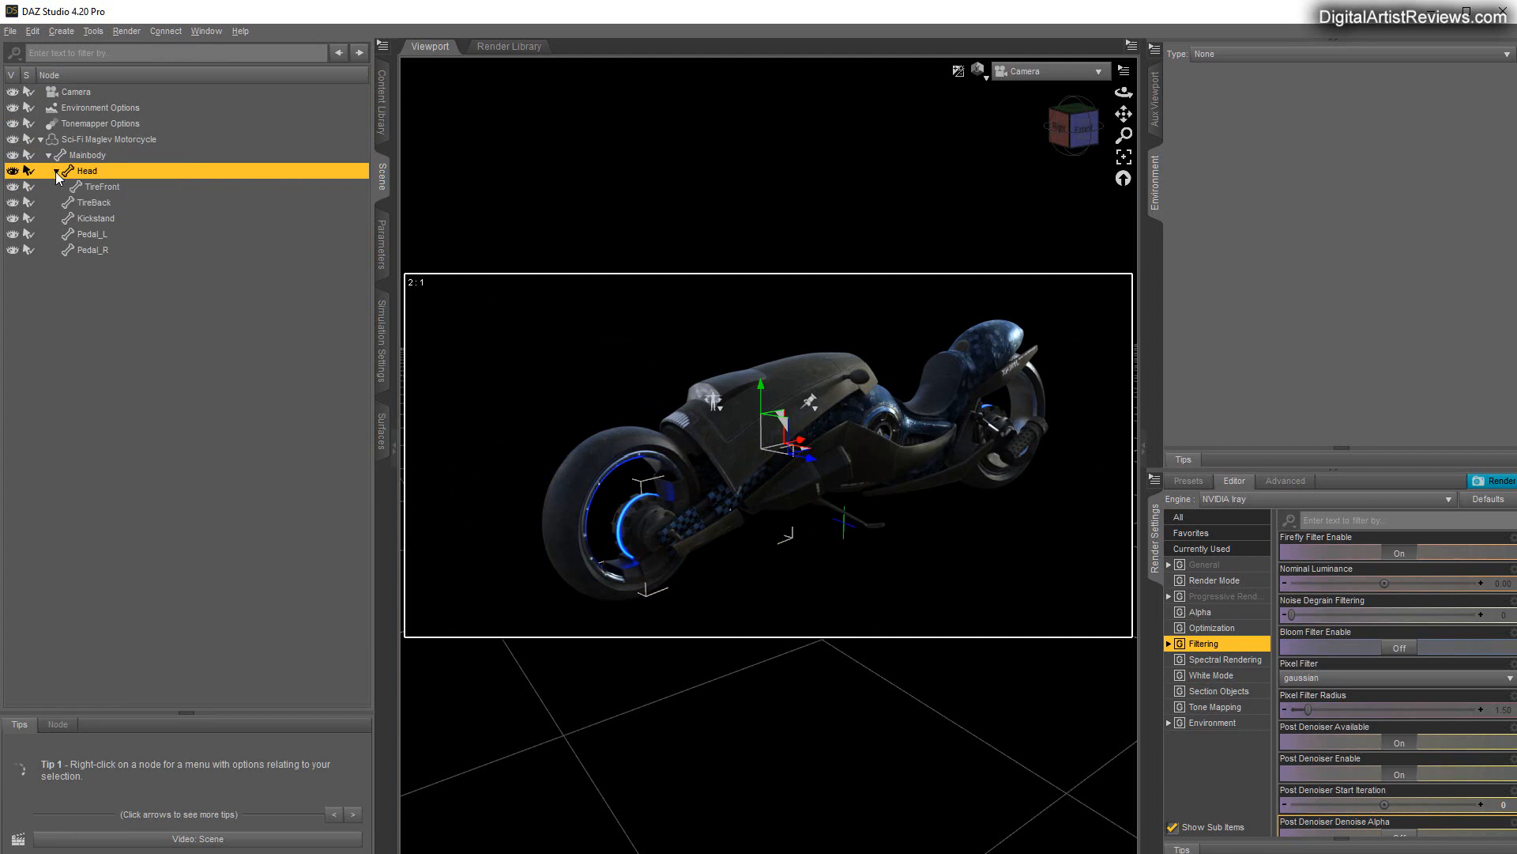
pyautogui.click(101, 188)
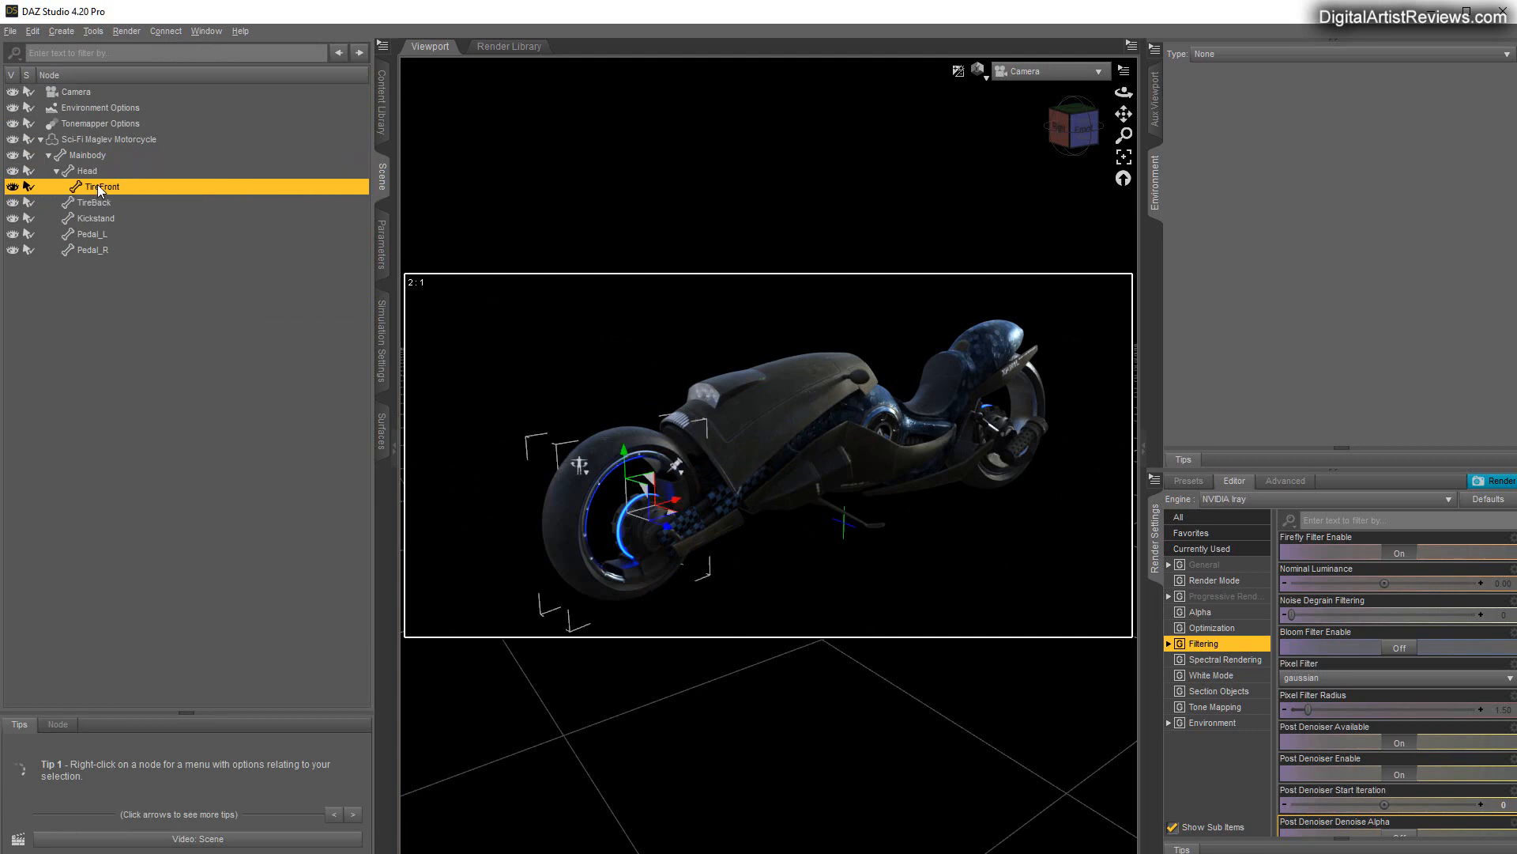
pyautogui.click(382, 254)
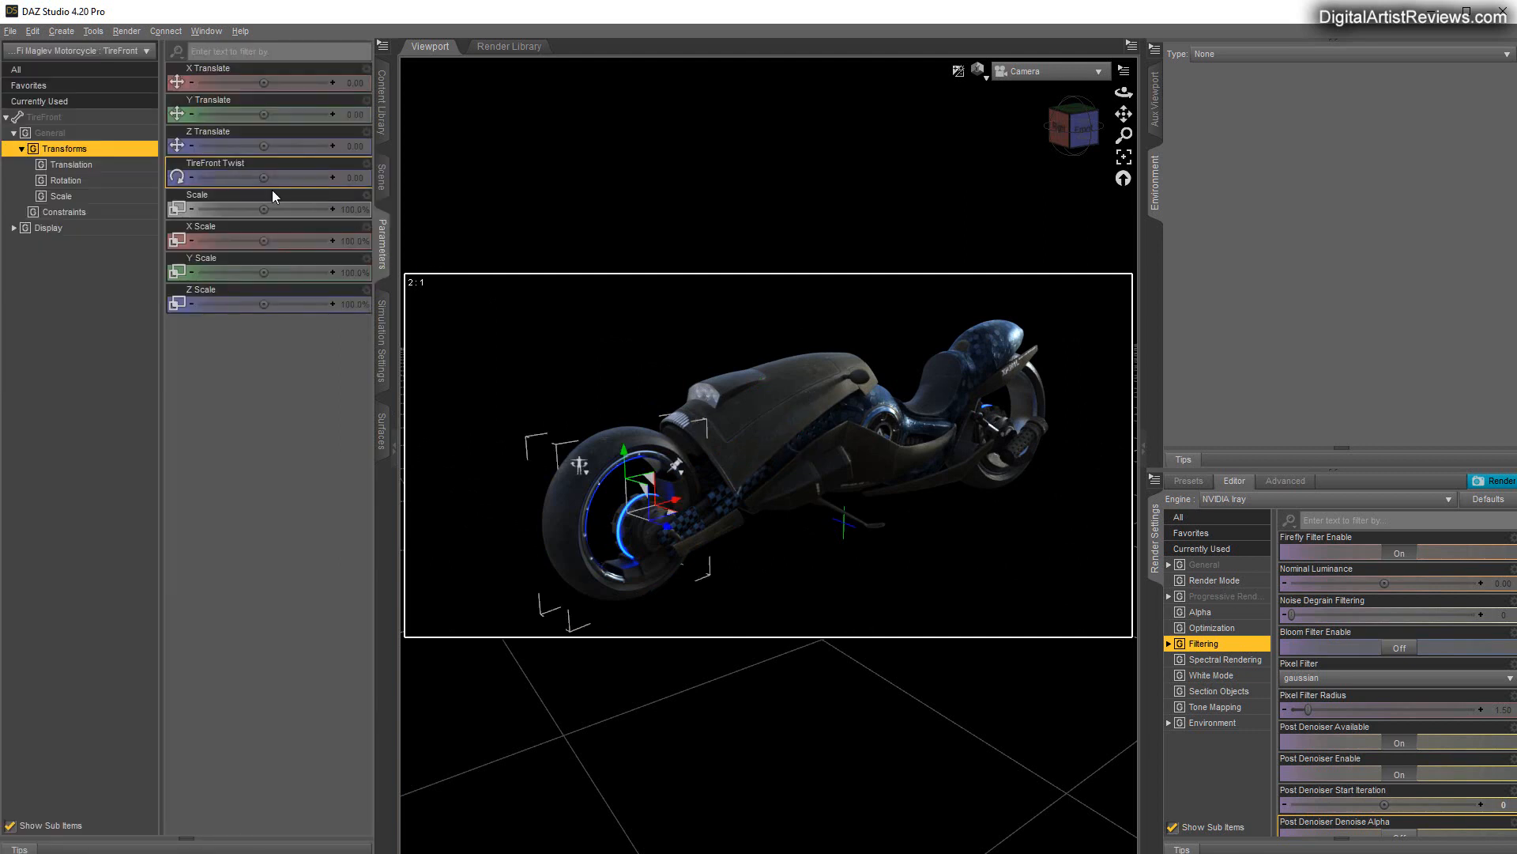
pyautogui.moveTo(272, 177)
pyautogui.mouseDown()
pyautogui.moveTo(236, 177)
pyautogui.moveTo(291, 177)
pyautogui.mouseUp()
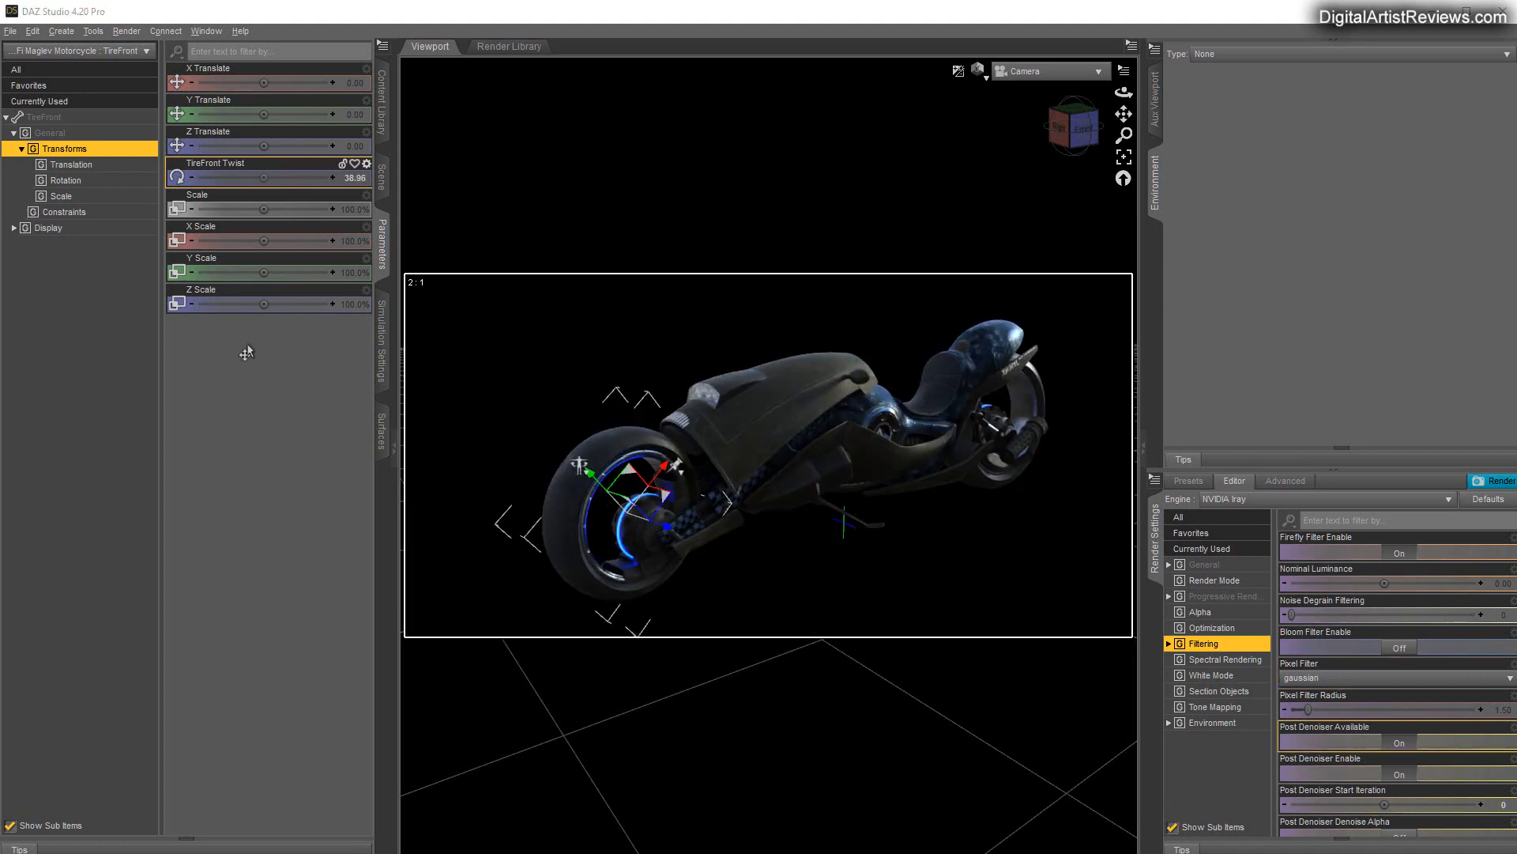
pyautogui.click(355, 177)
pyautogui.write('0')
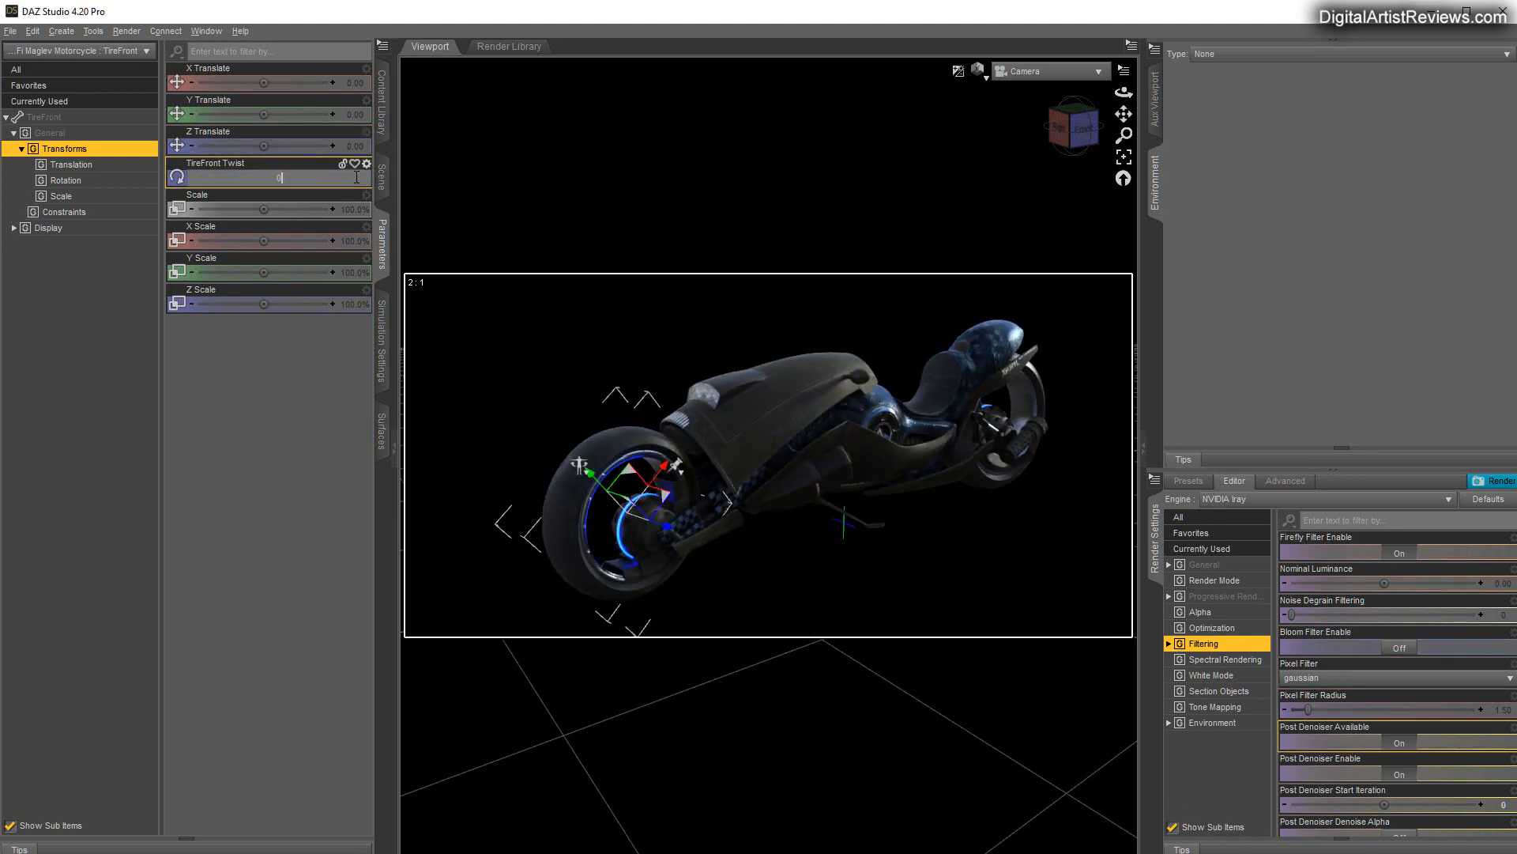
pyautogui.press('Return')
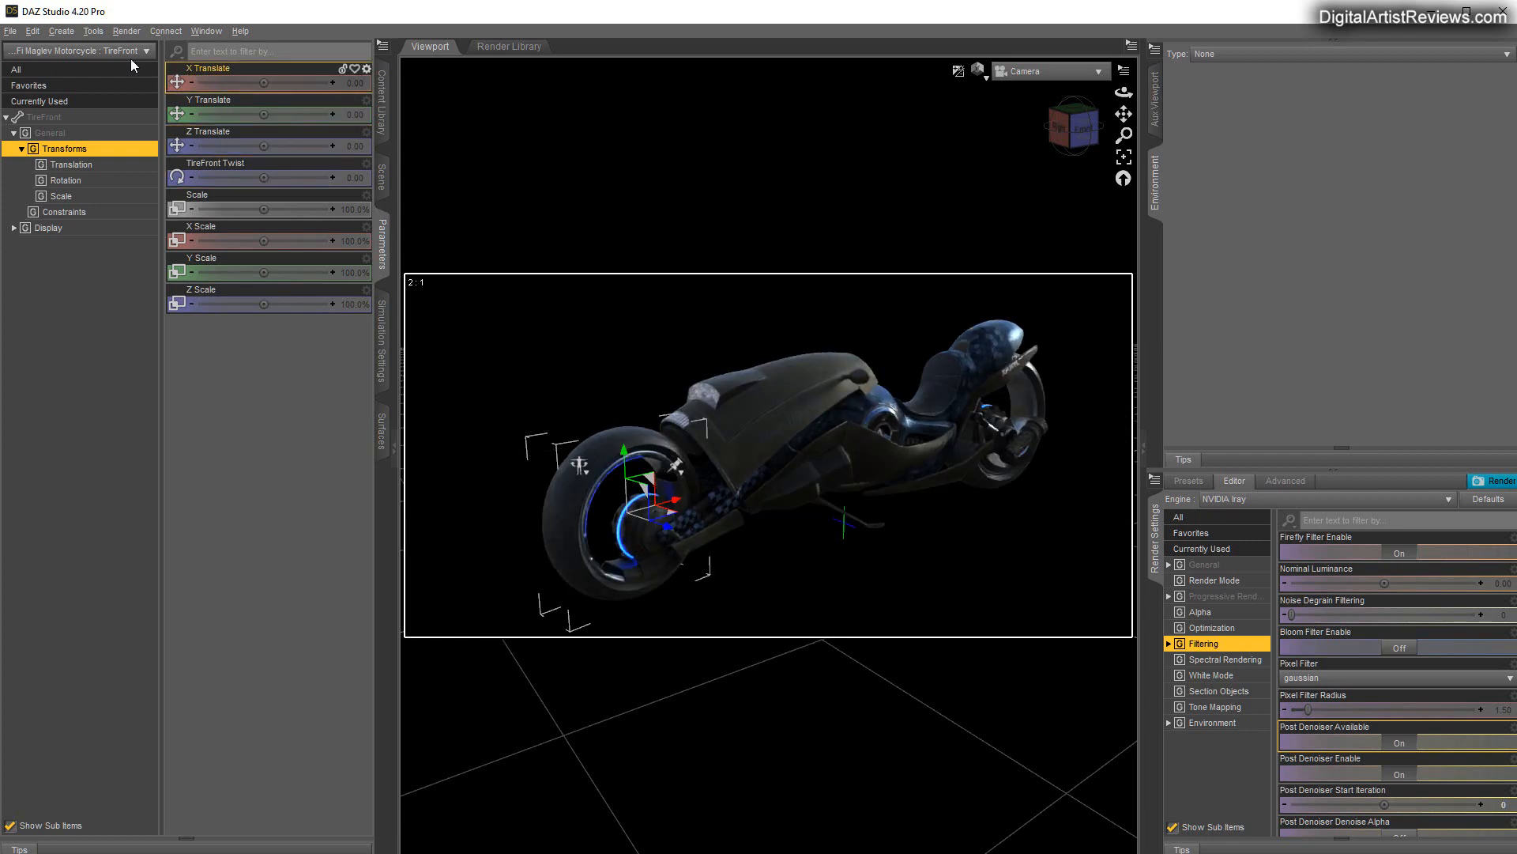
# Display the Timeline pane and place it above the motorcycle so the bike stays in view.
pyautogui.click(199, 32)
pyautogui.moveTo(207, 44)
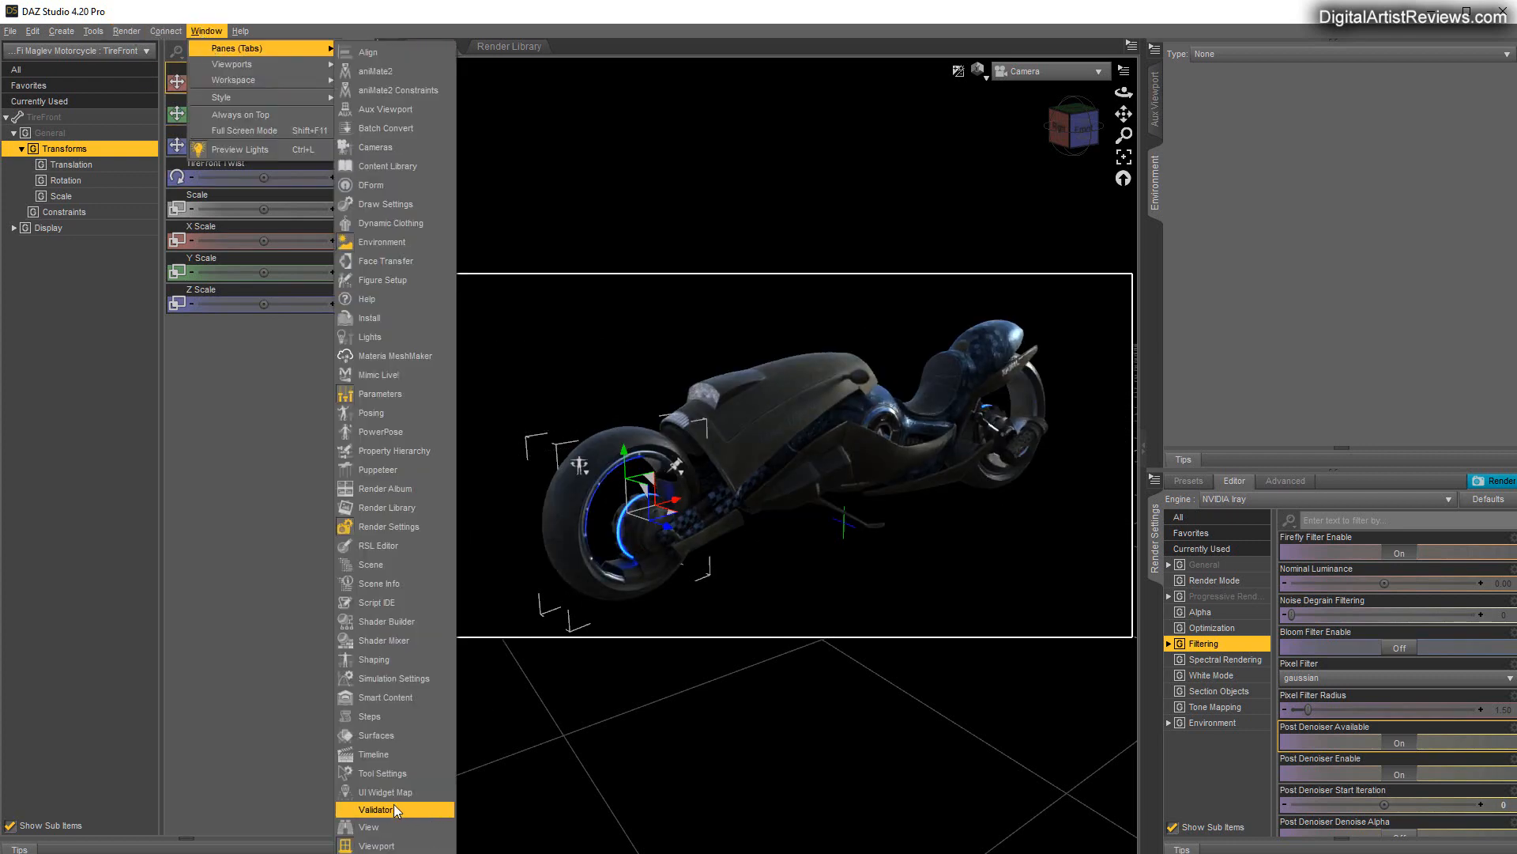
pyautogui.click(378, 757)
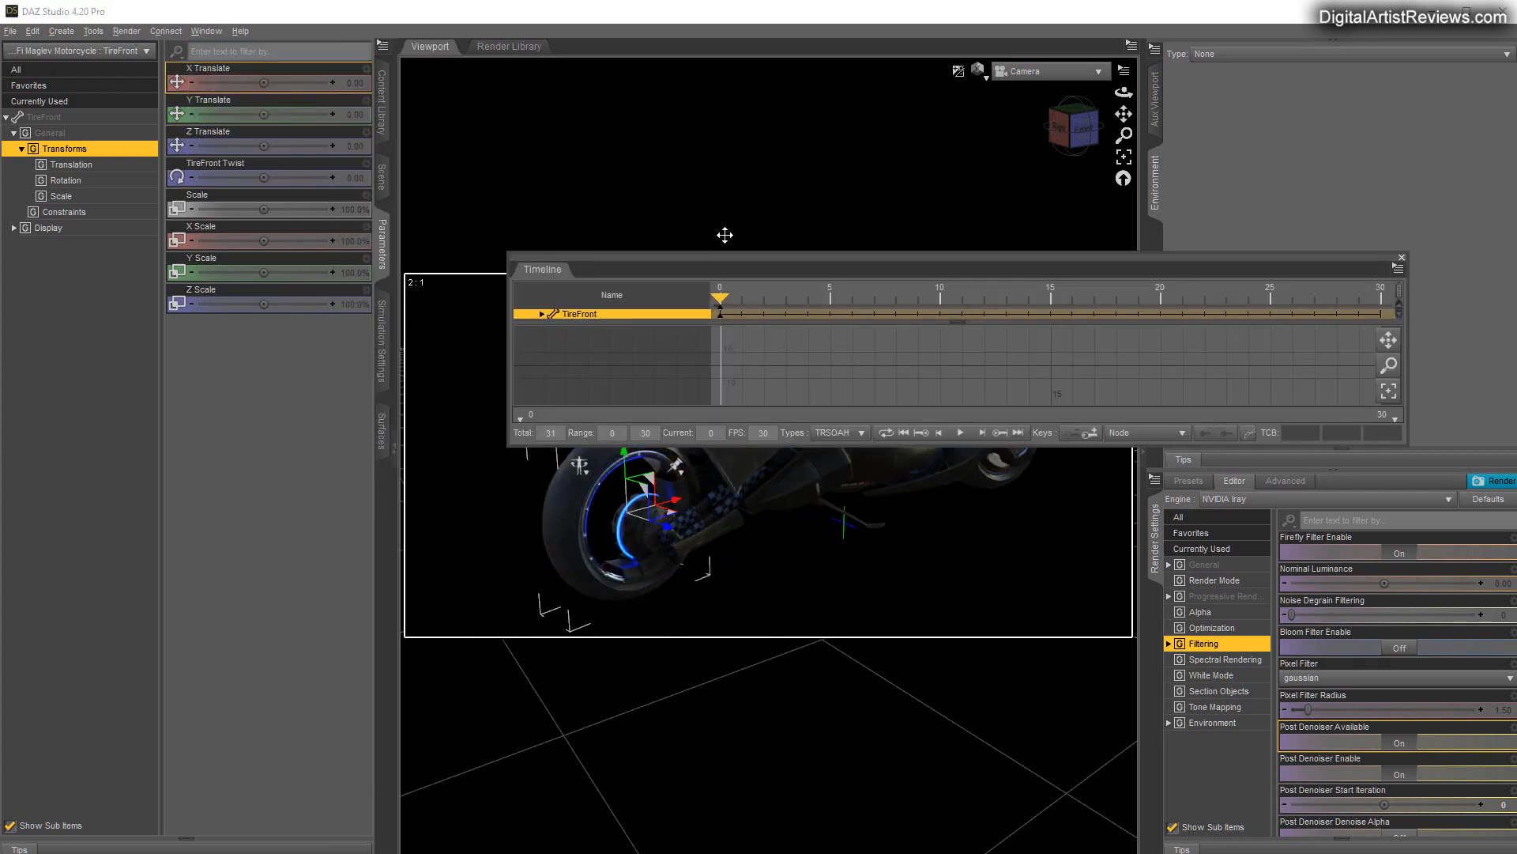
pyautogui.moveTo(725, 235); pyautogui.dragTo(755, 128)
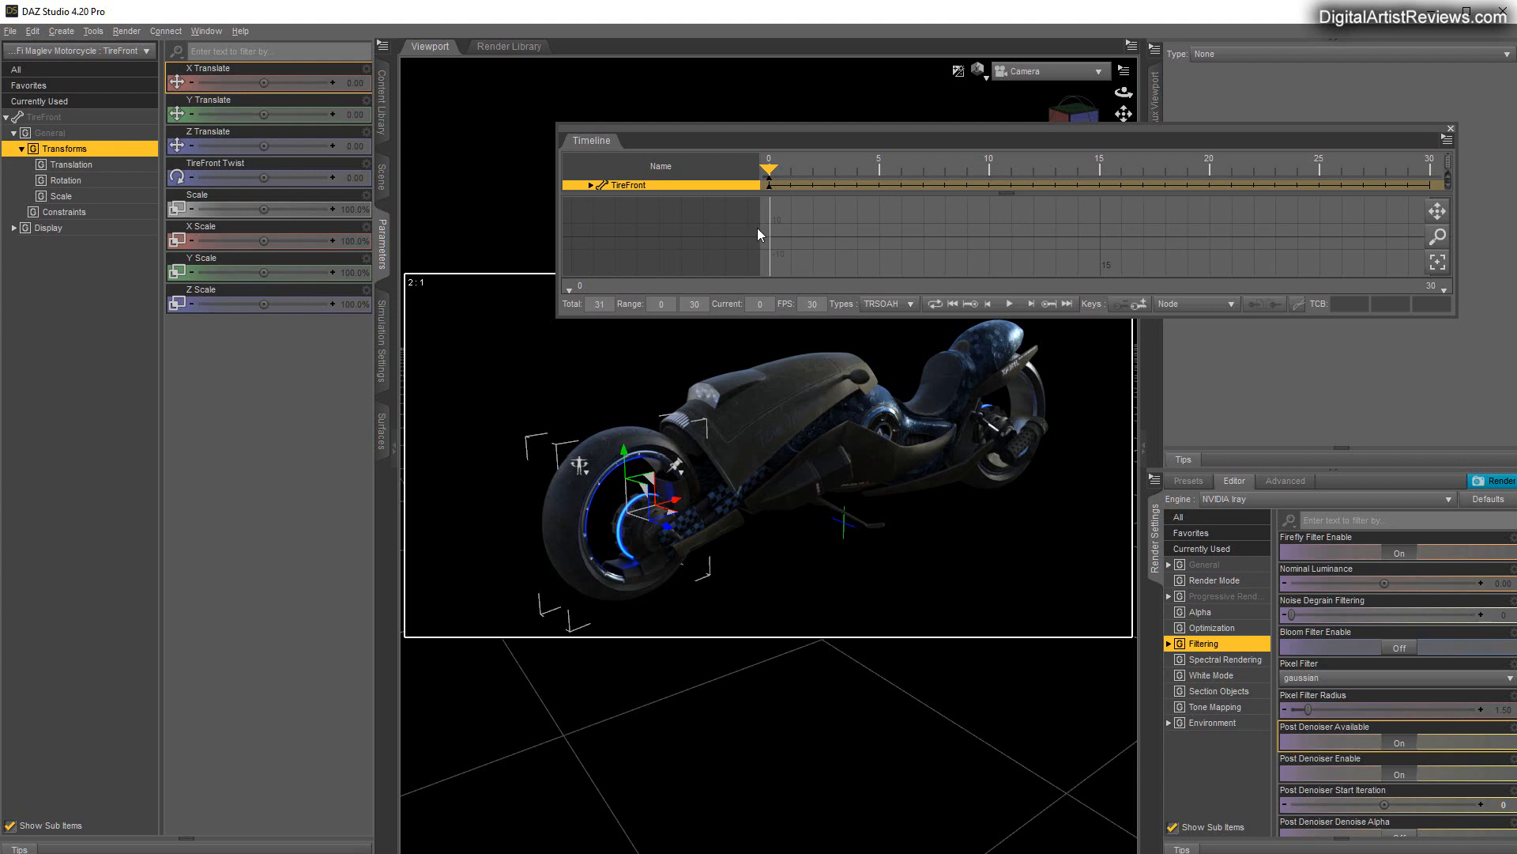
pyautogui.moveTo(781, 134); pyautogui.dragTo(707, 134)
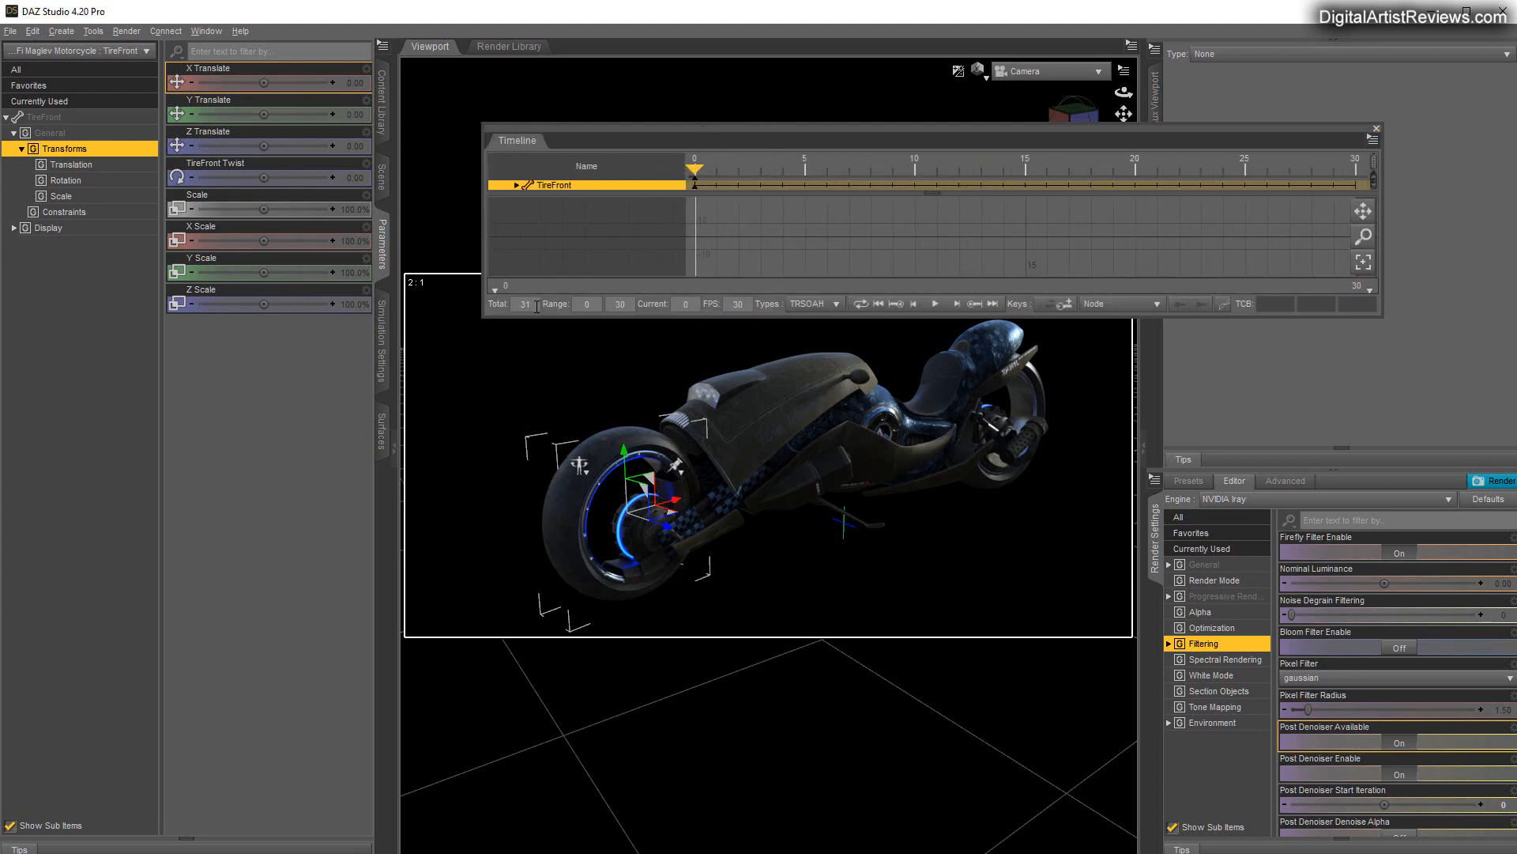
# Set the timeline's total number of frames to 30.
pyautogui.doubleClick(531, 302)
pyautogui.write('30')
pyautogui.press('Return')
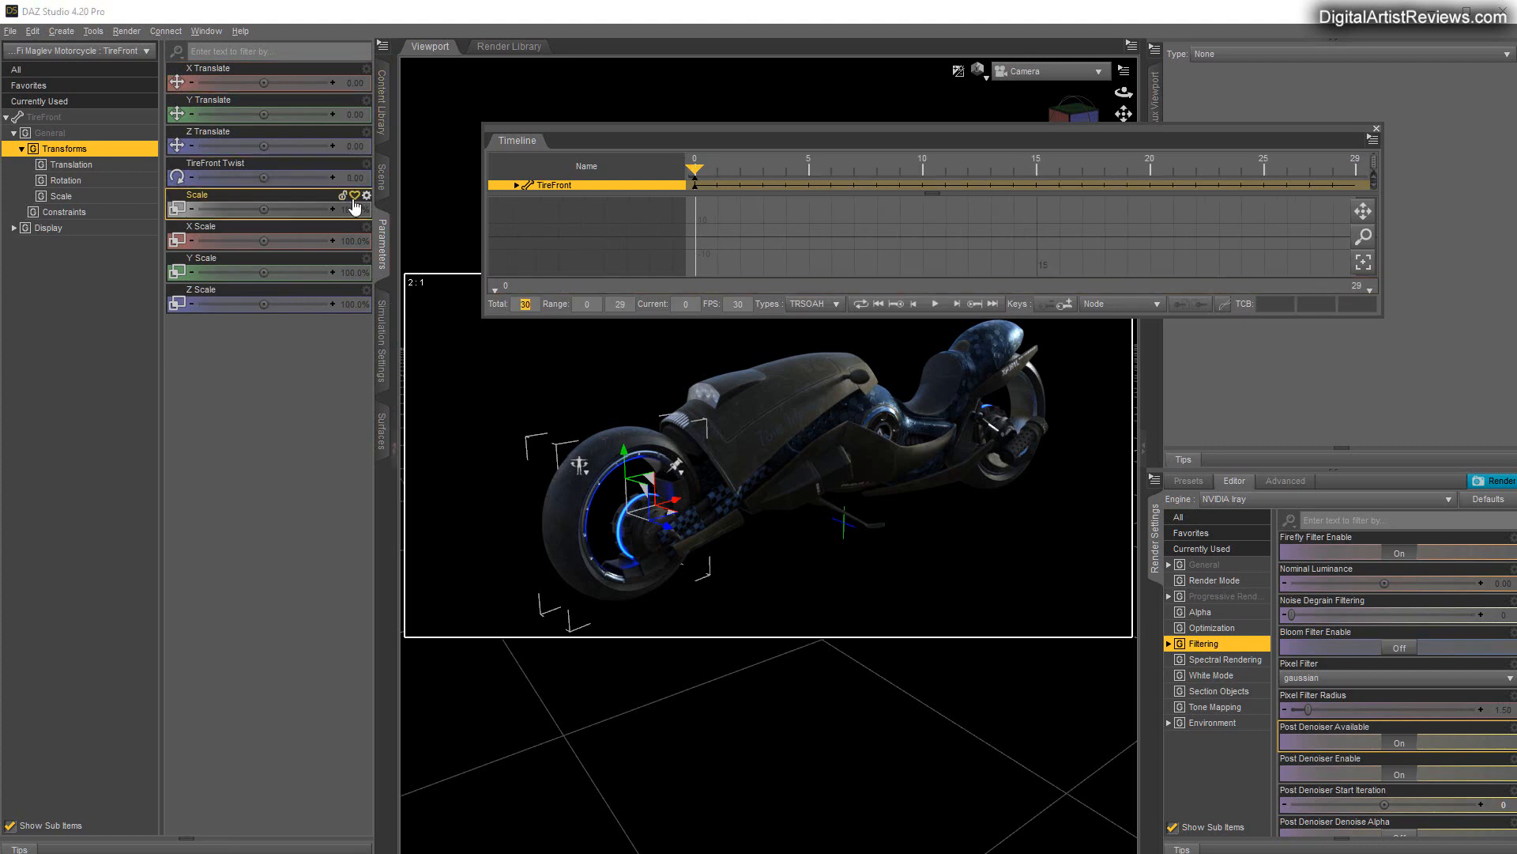
# Set the TireFront Twist to 360 at frame 0.
pyautogui.click(351, 182)
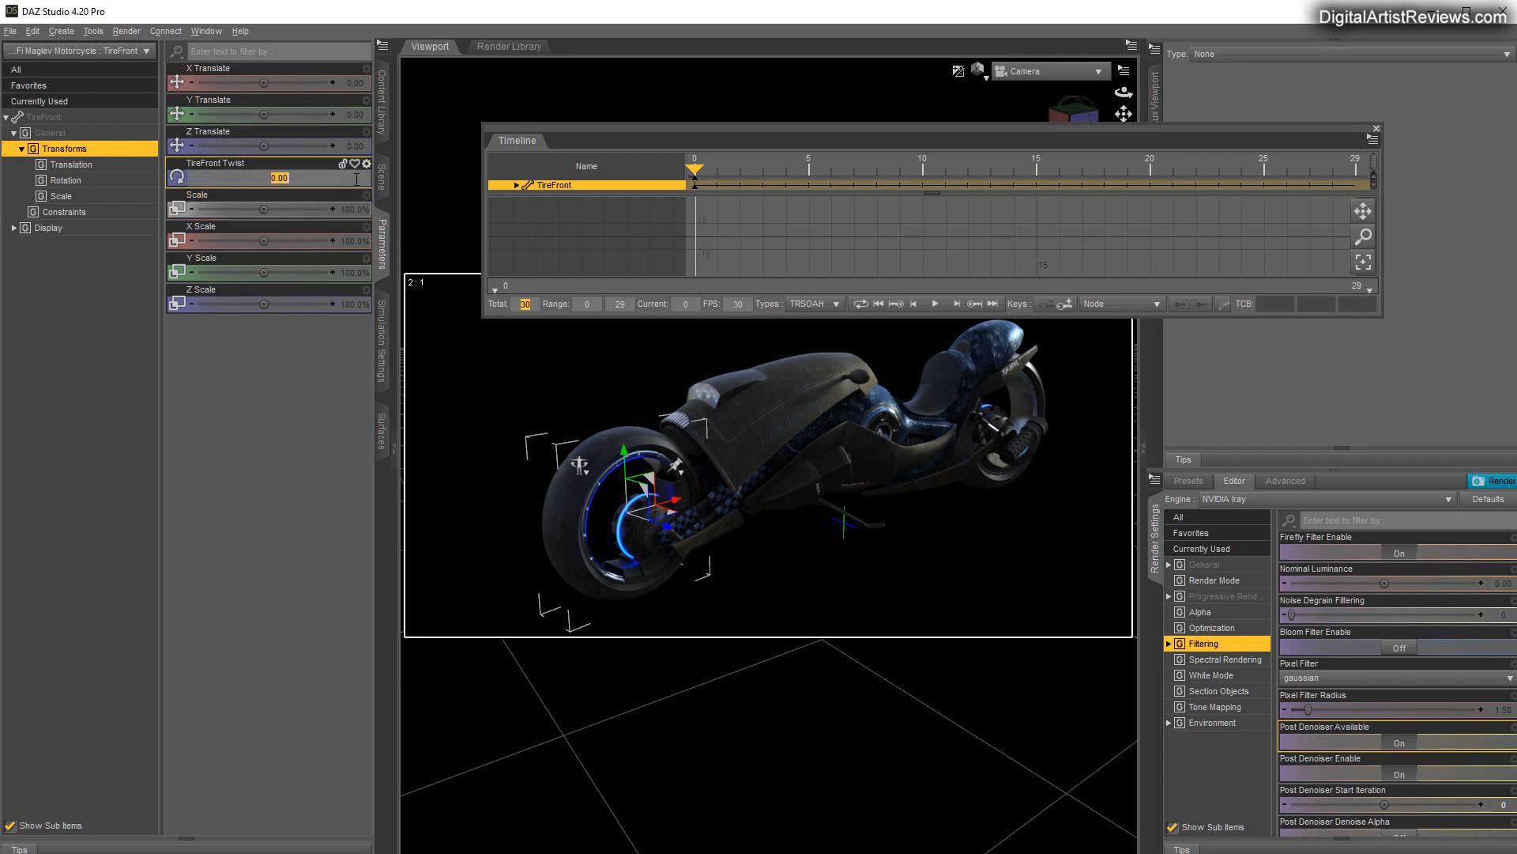
pyautogui.write('360')
pyautogui.press('Return')
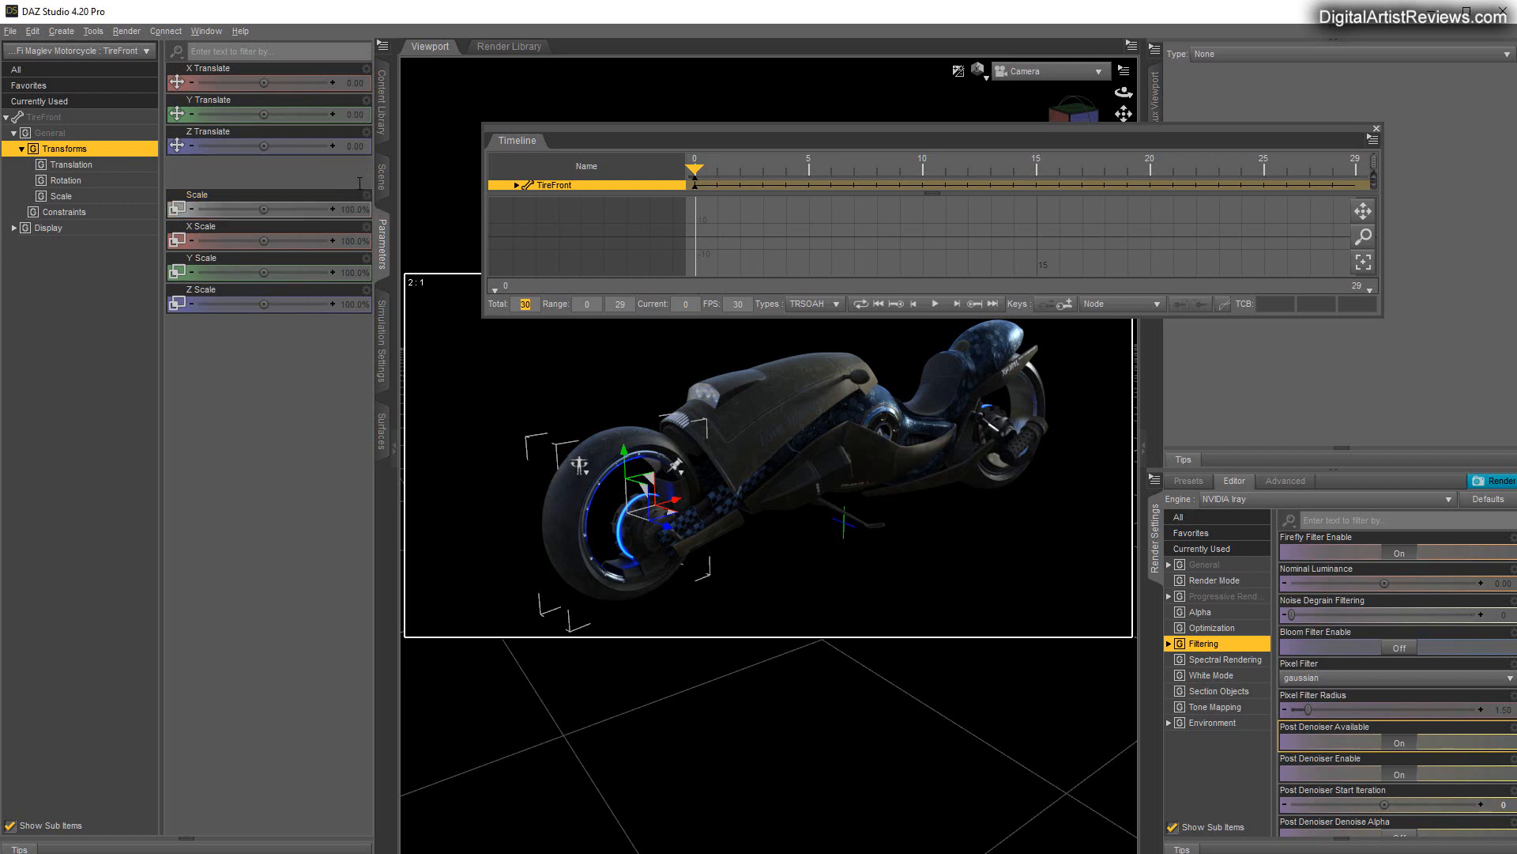
# Set the TireFront Twist to 0 at frame 29 and scrub back to frame 0 to preview the tire's spin.
pyautogui.moveTo(696, 168); pyautogui.dragTo(1409, 196)
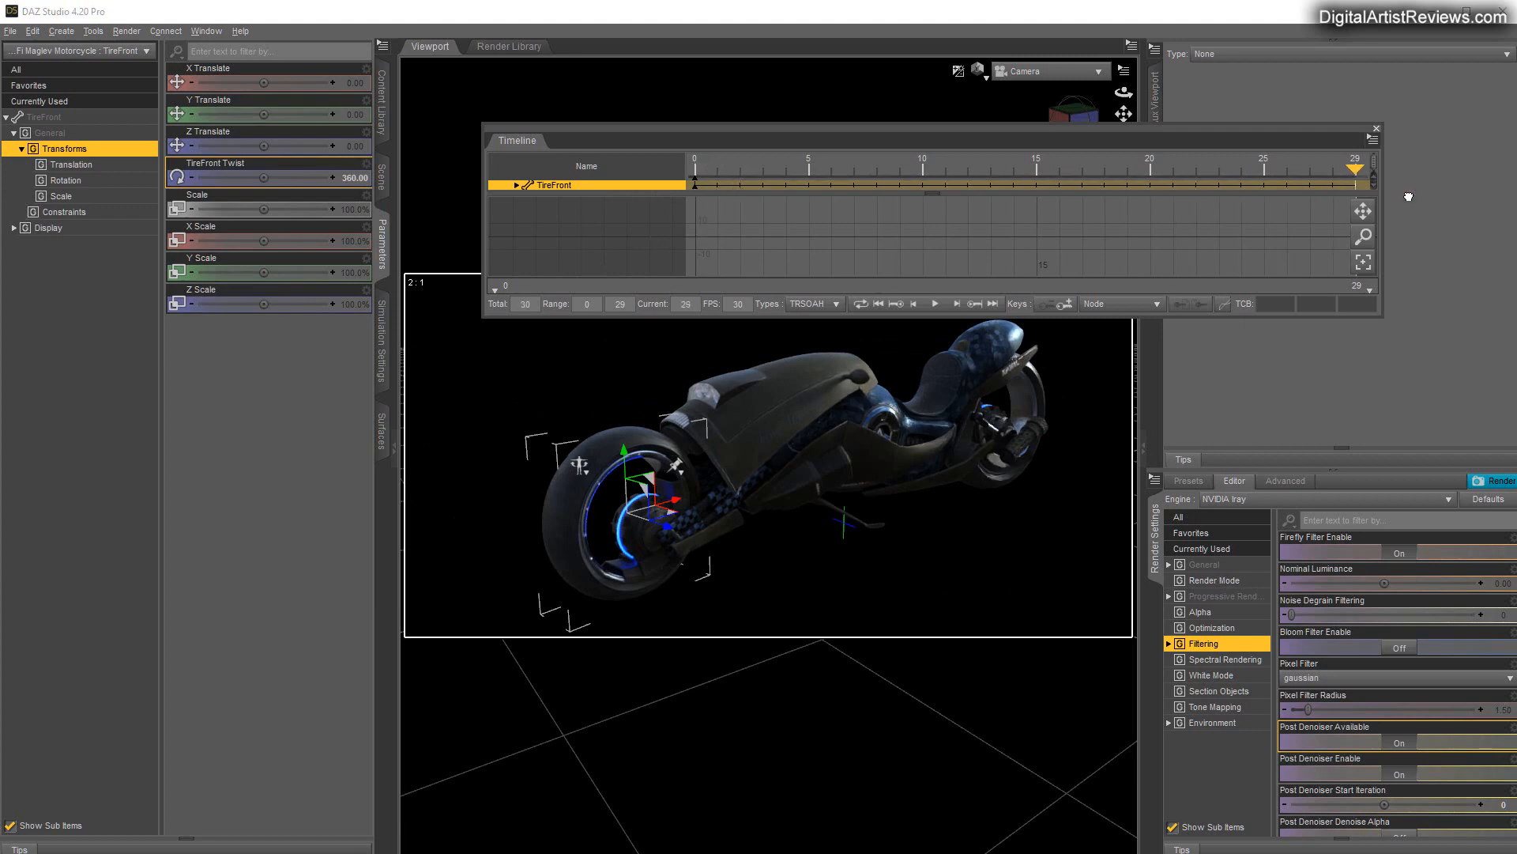
pyautogui.click(353, 182)
pyautogui.write('0')
pyautogui.press('Return')
pyautogui.moveTo(1312, 168); pyautogui.dragTo(651, 171)
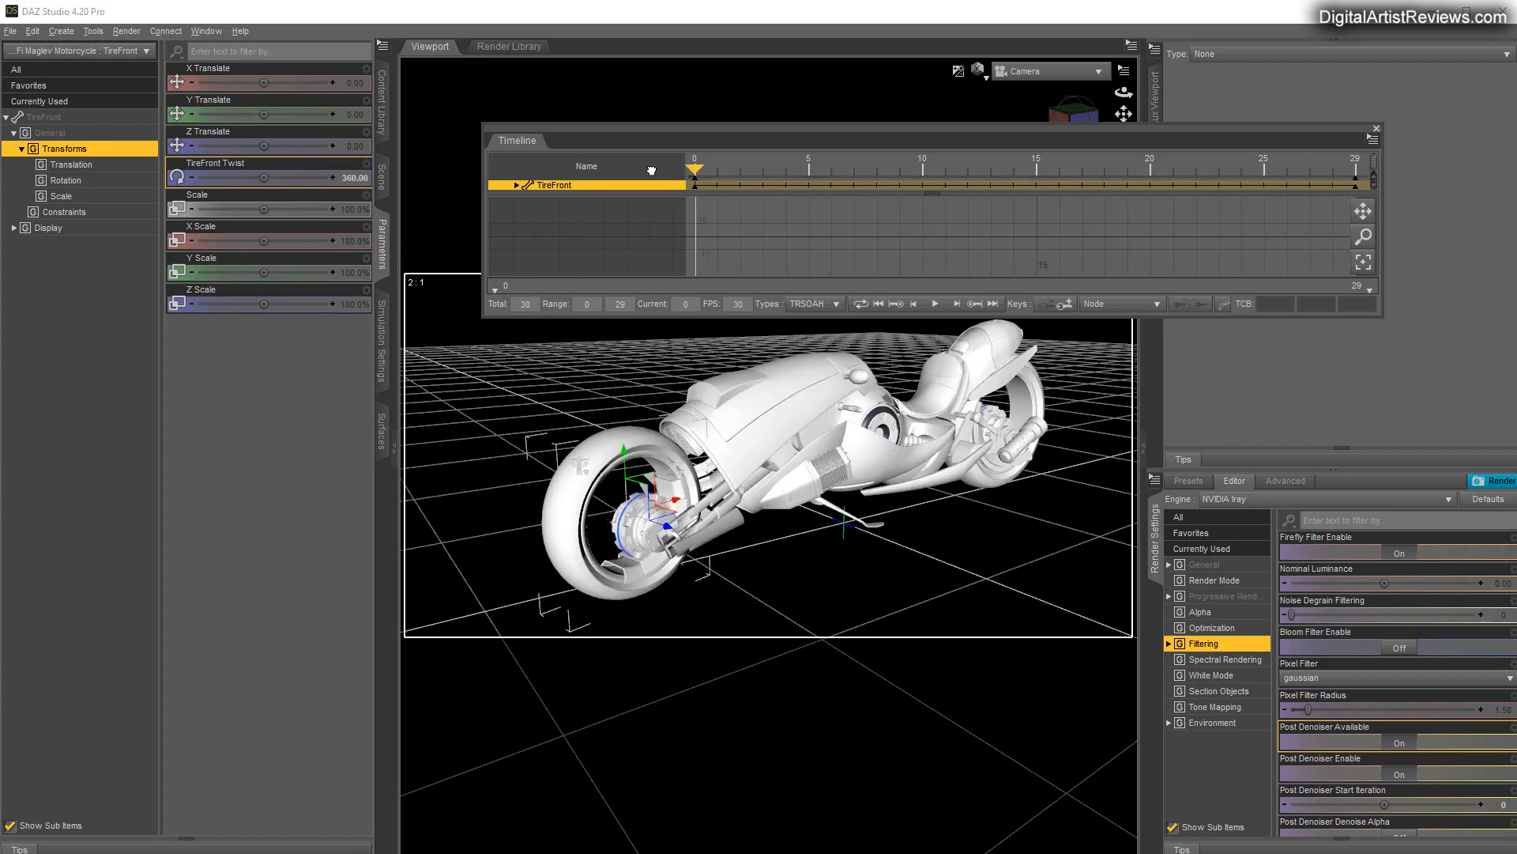
pyautogui.moveTo(789, 169); pyautogui.dragTo(687, 174)
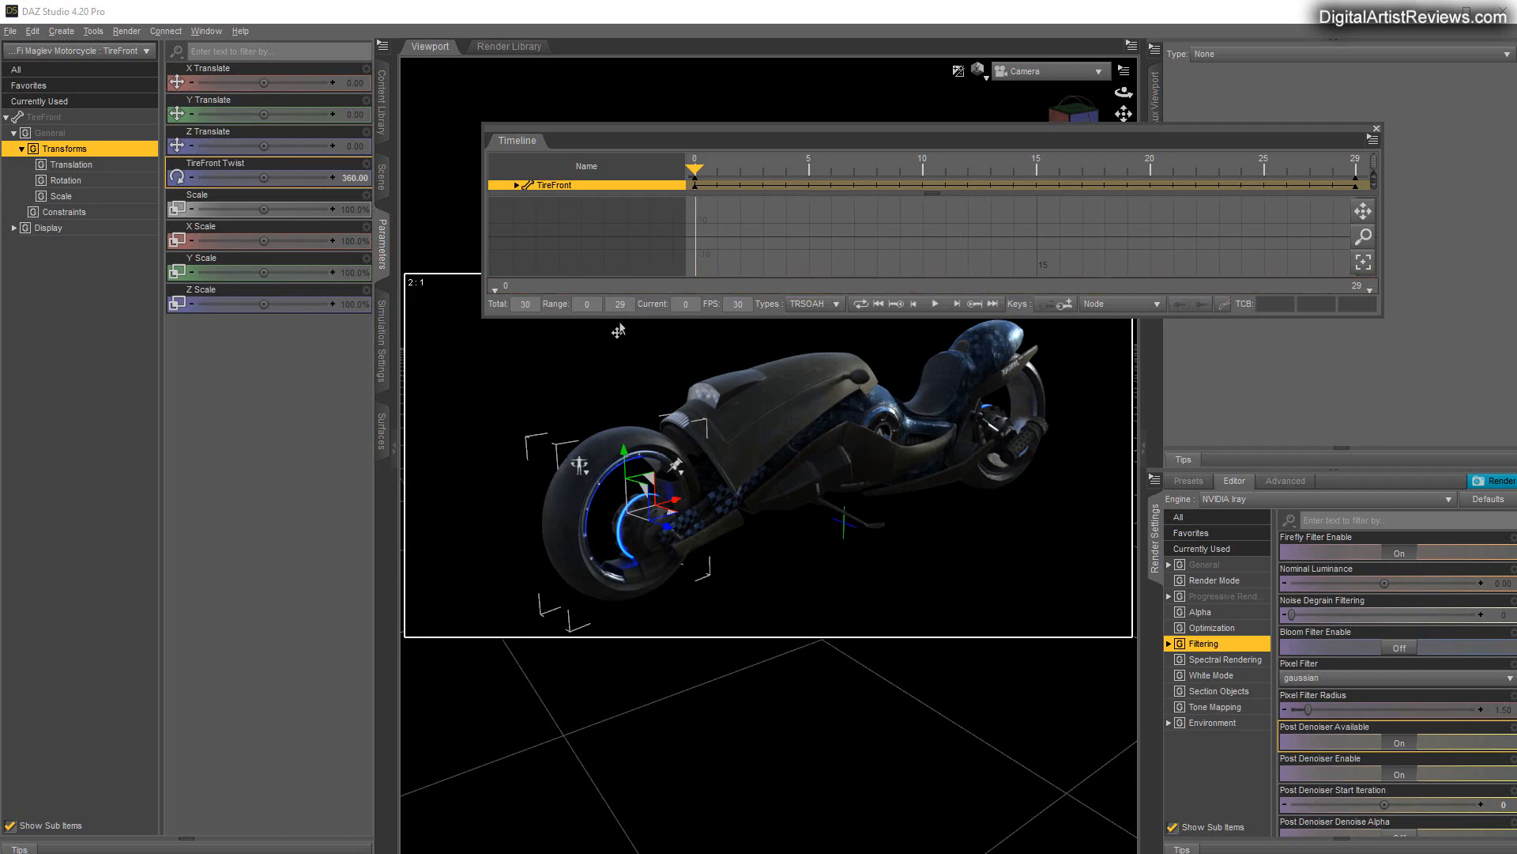
# Enlarge the Timeline pane to reveal its key options and set the interpolation of TireFront's keys to Linear.
pyautogui.moveTo(620, 329); pyautogui.dragTo(623, 388)
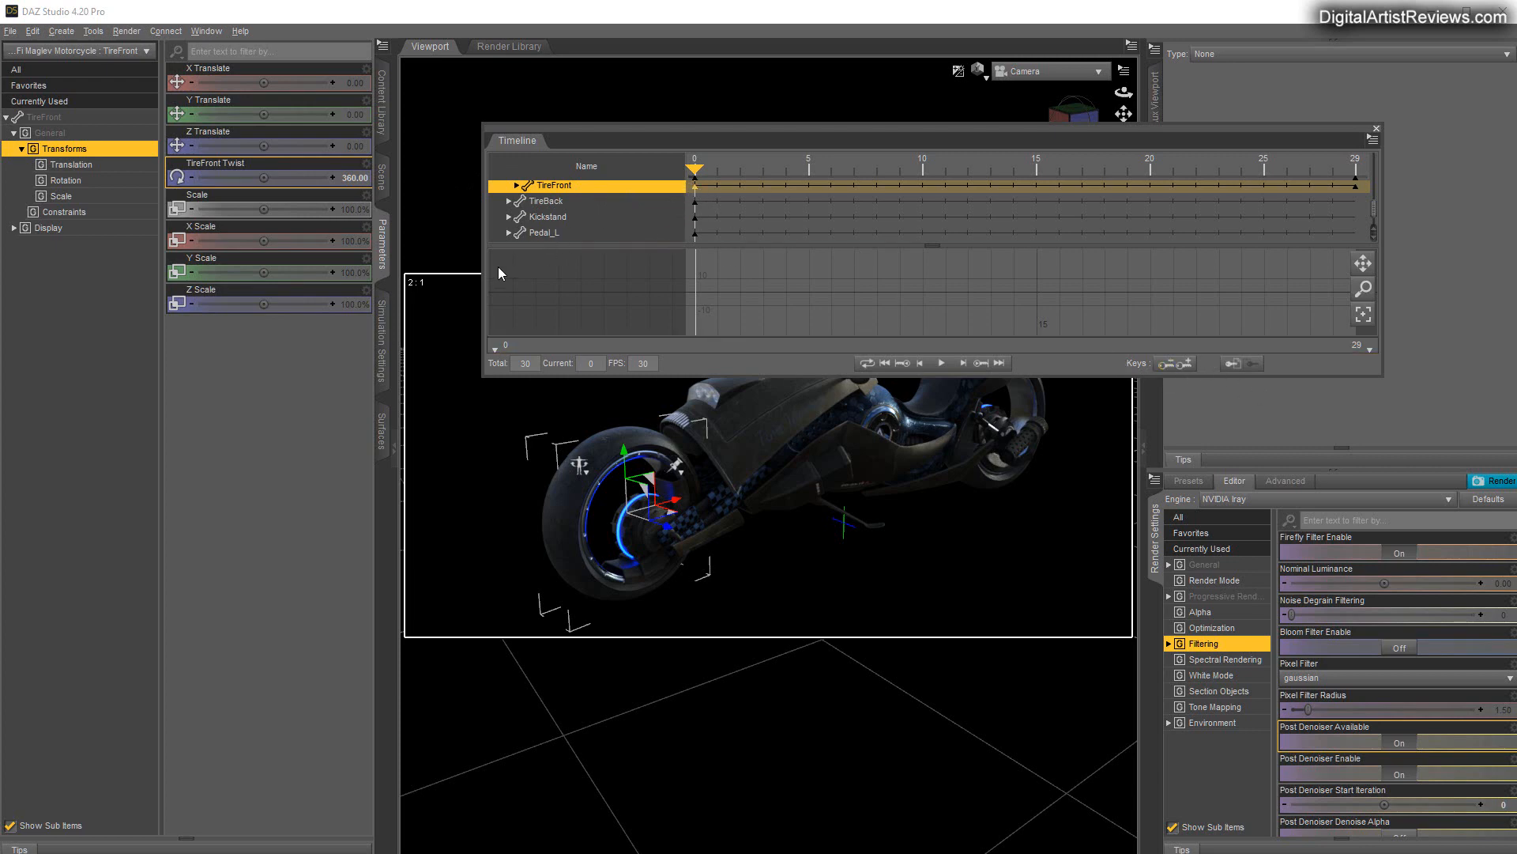
pyautogui.moveTo(484, 277); pyautogui.dragTo(358, 280)
pyautogui.click(1222, 364)
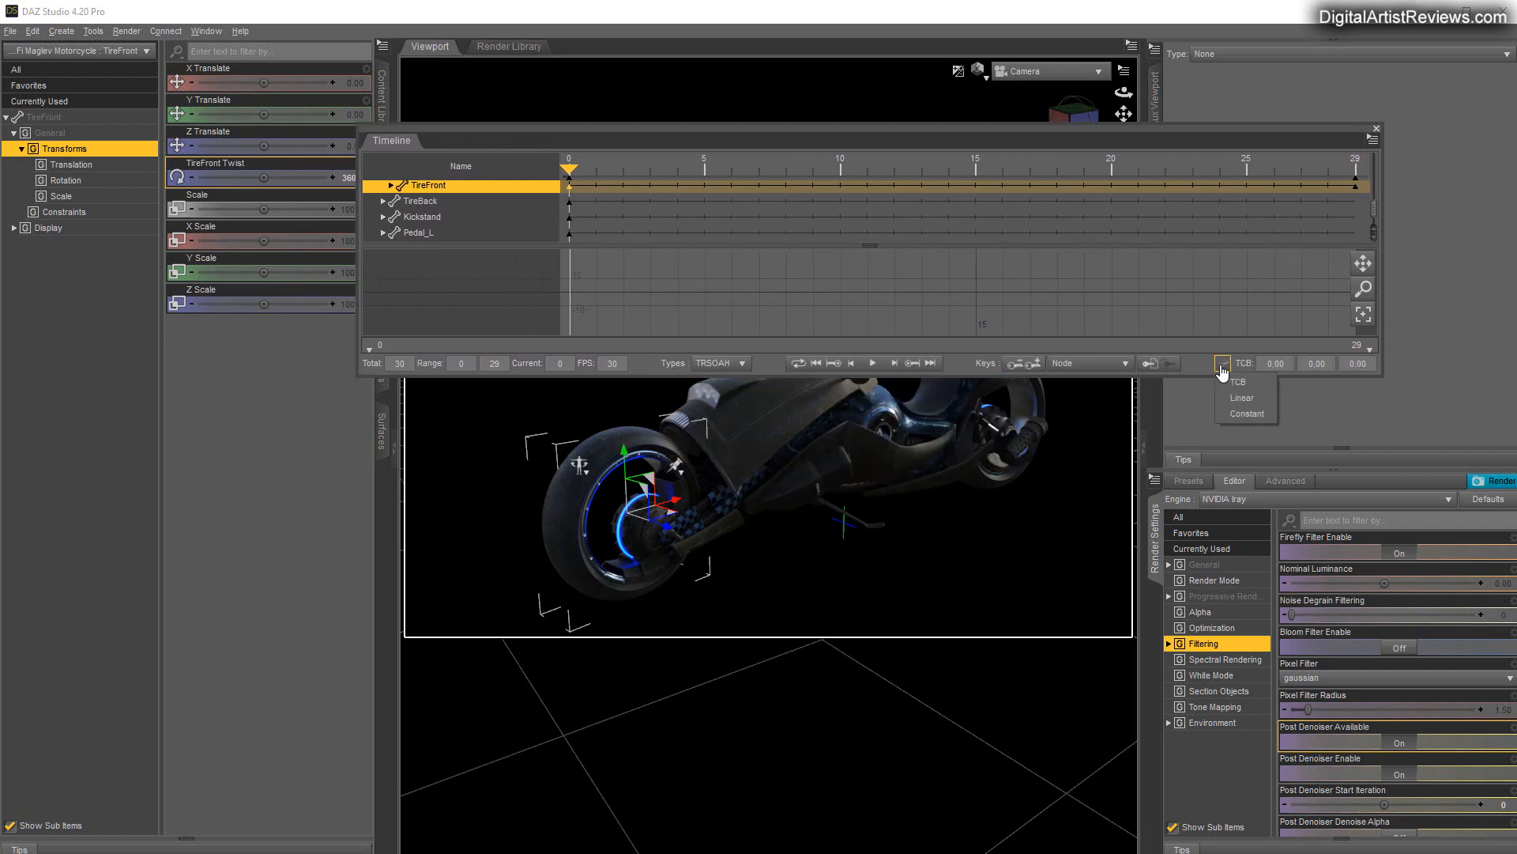
pyautogui.click(1241, 399)
pyautogui.click(1222, 364)
pyautogui.click(1241, 399)
# Scrub the animation between frames 0 and 29 to check the front tire's rotation, and close the Timeline pane.
pyautogui.moveTo(576, 166); pyautogui.dragTo(1355, 189)
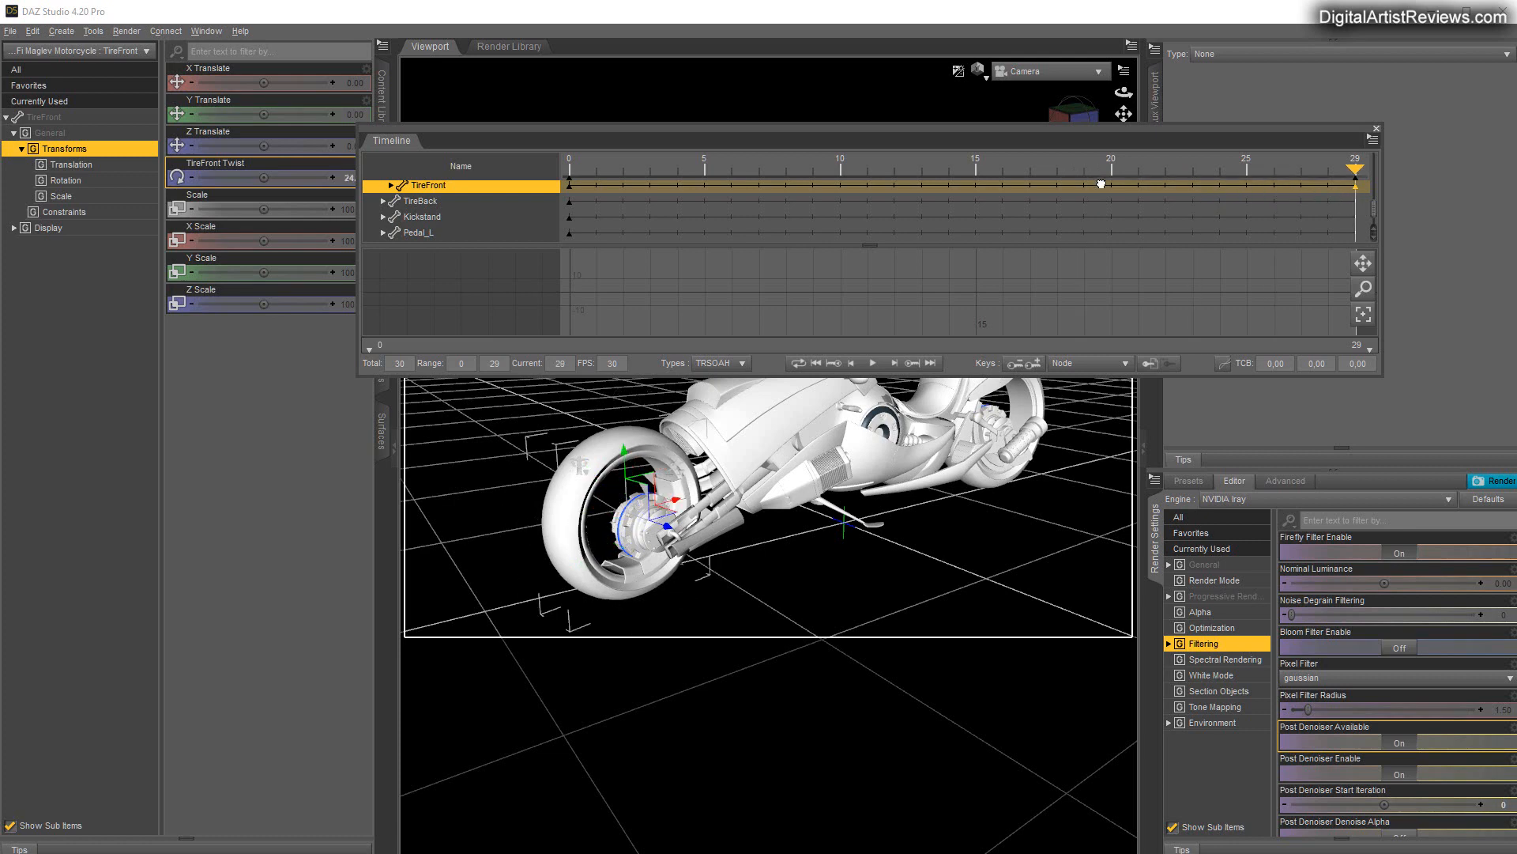
pyautogui.moveTo(1101, 184); pyautogui.dragTo(457, 181)
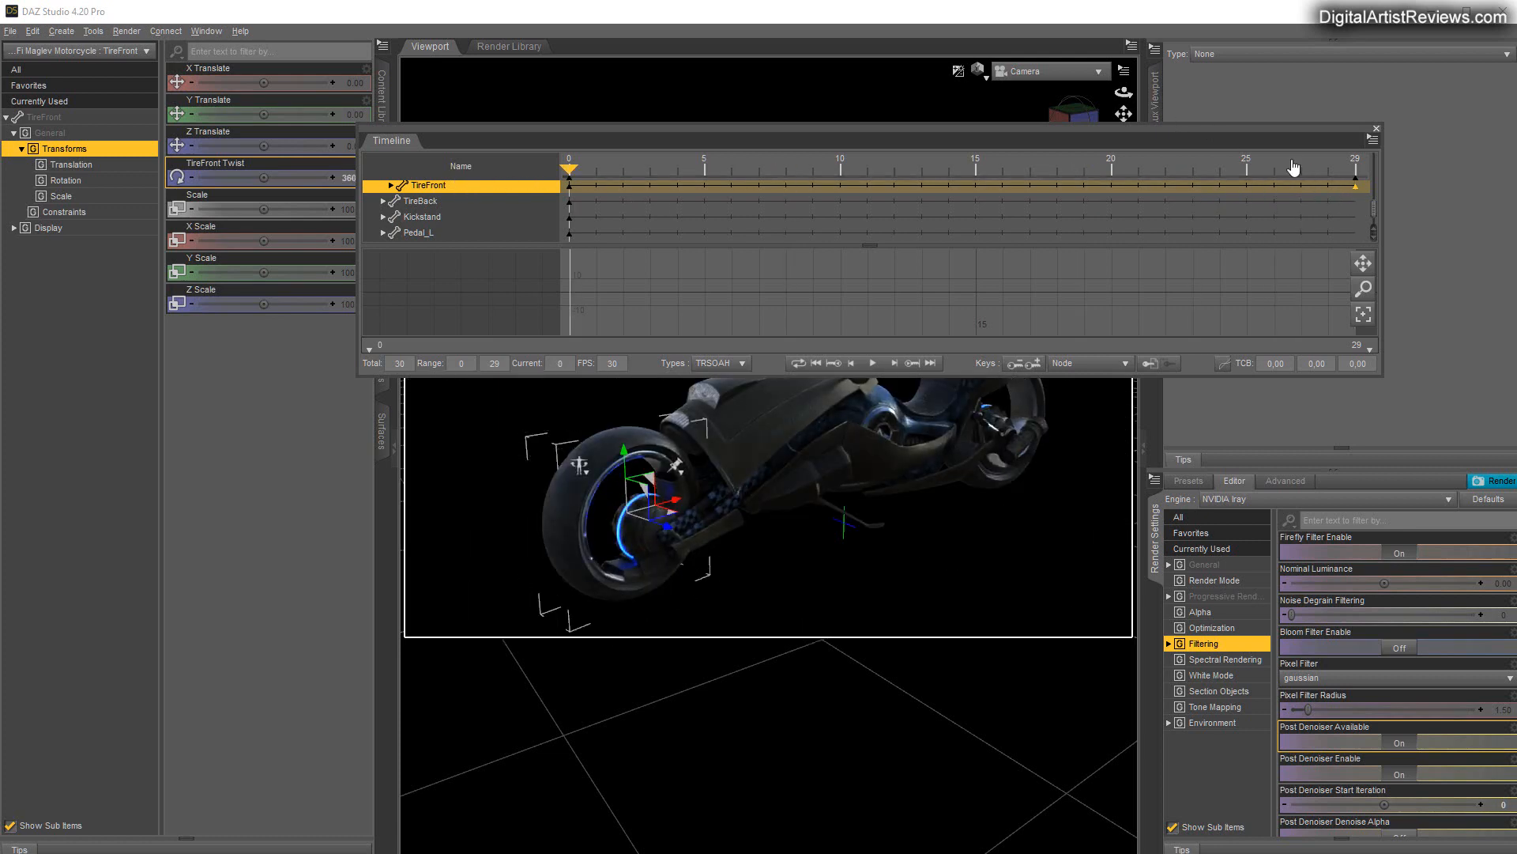
pyautogui.click(1376, 128)
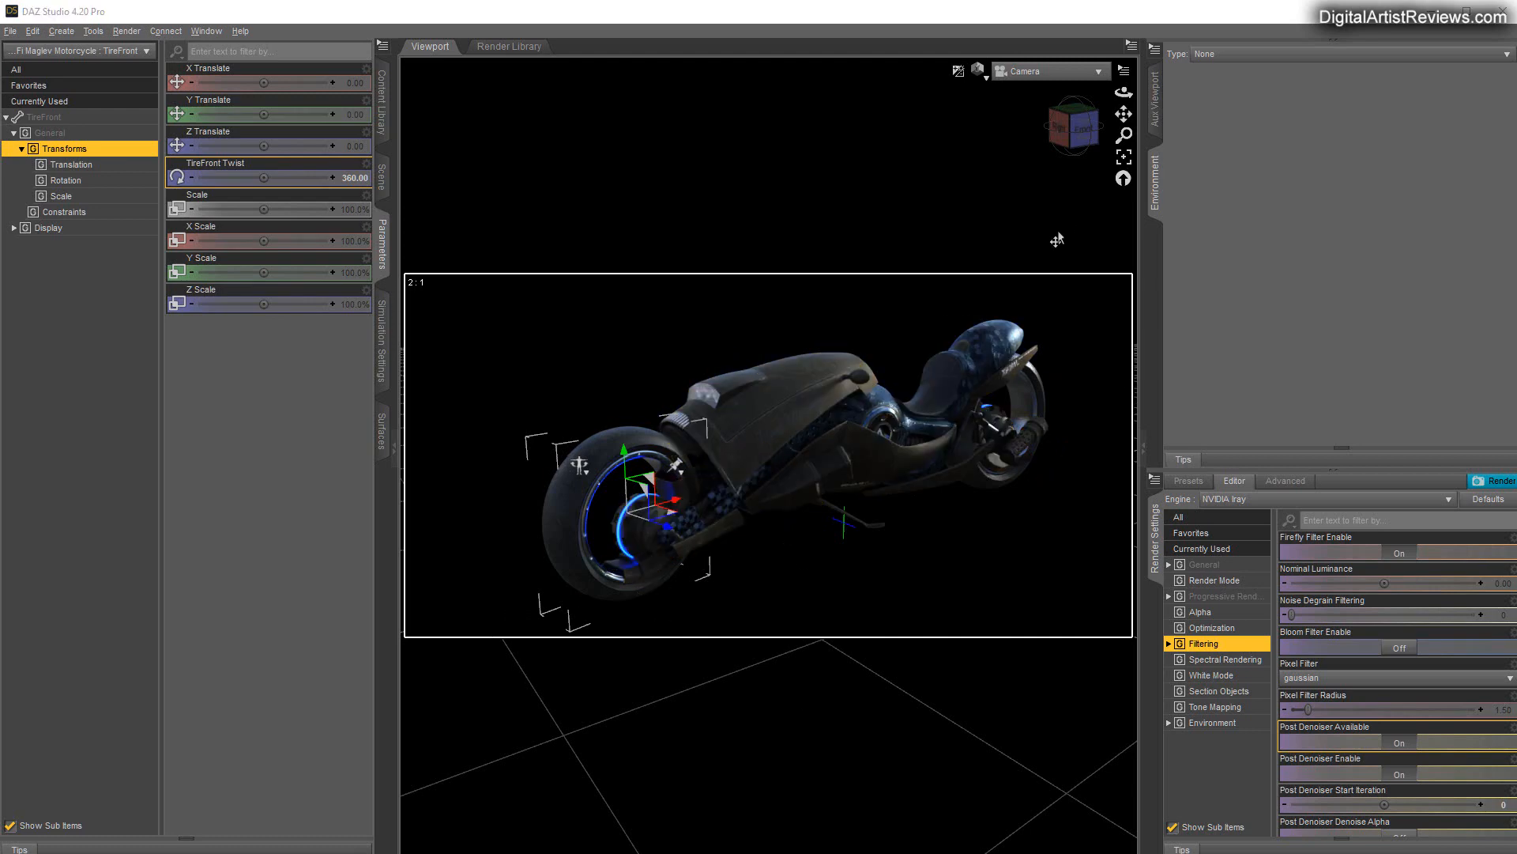
pyautogui.moveTo(1124, 92); pyautogui.dragTo(1093, 110)
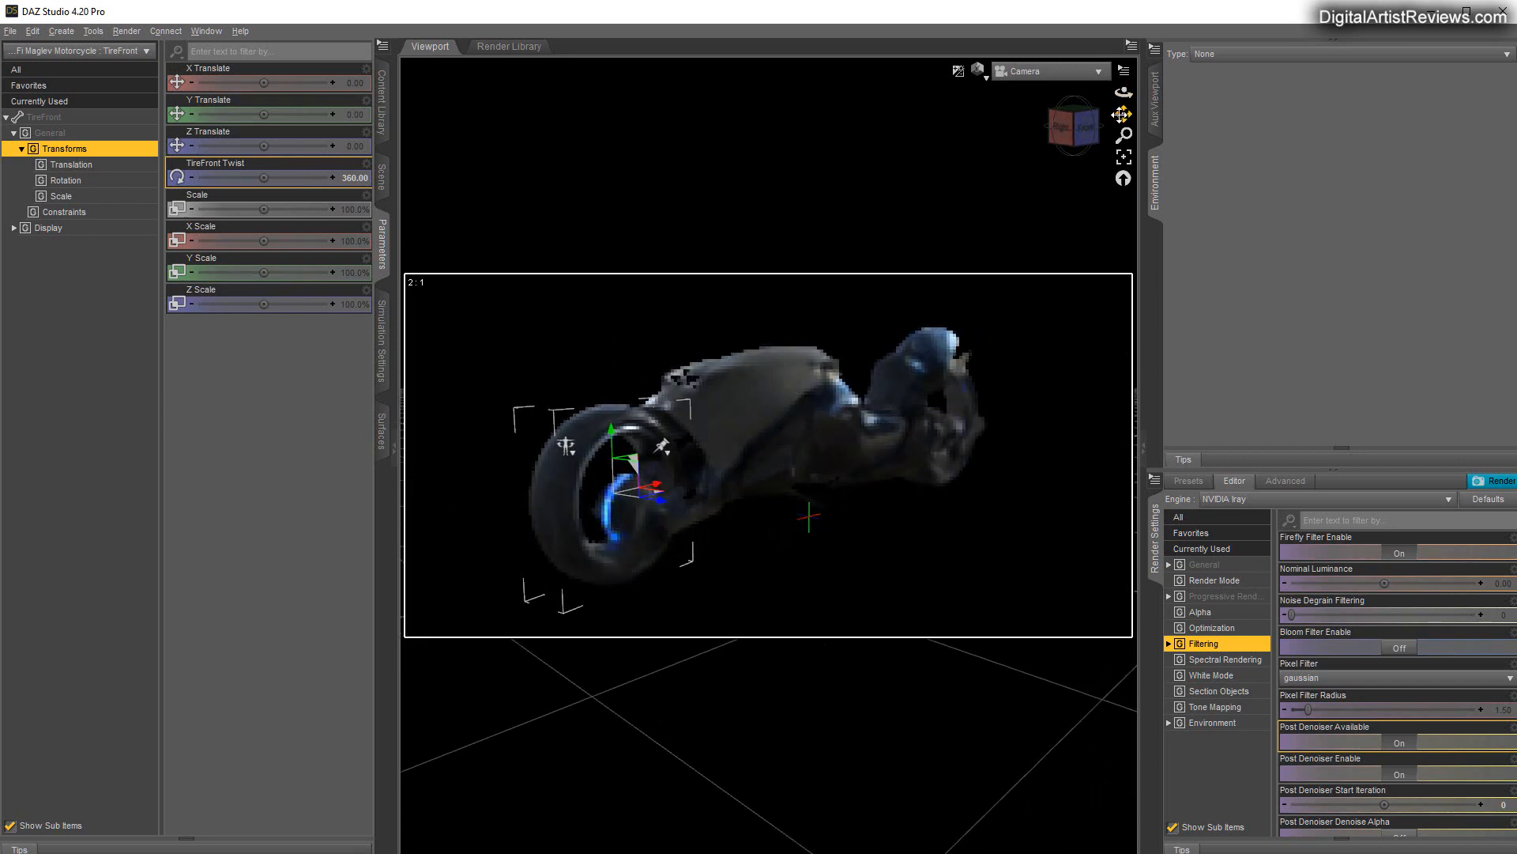